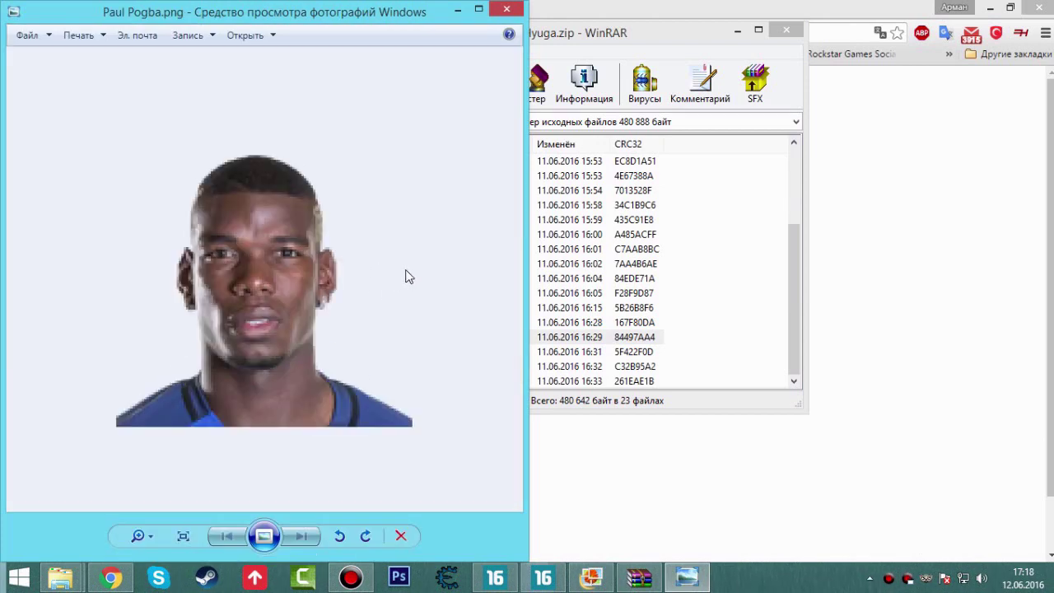
# Close the Paul Pogba image, its archive and the blank download page, and show the Minifaces community page in full screen
pyautogui.click(504, 9)
pyautogui.click(786, 31)
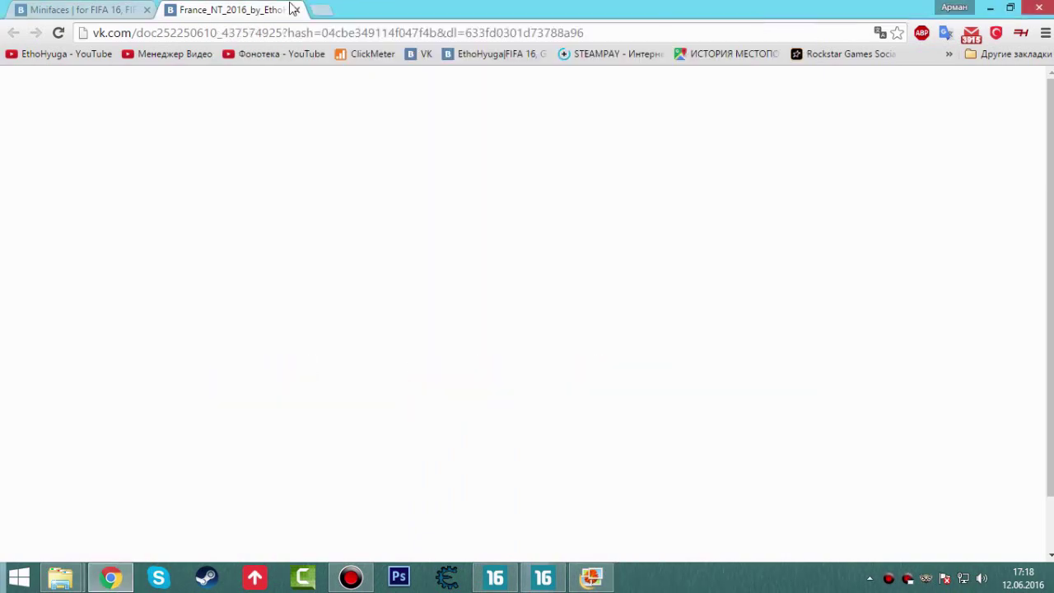
pyautogui.click(297, 10)
pyautogui.press('F11')
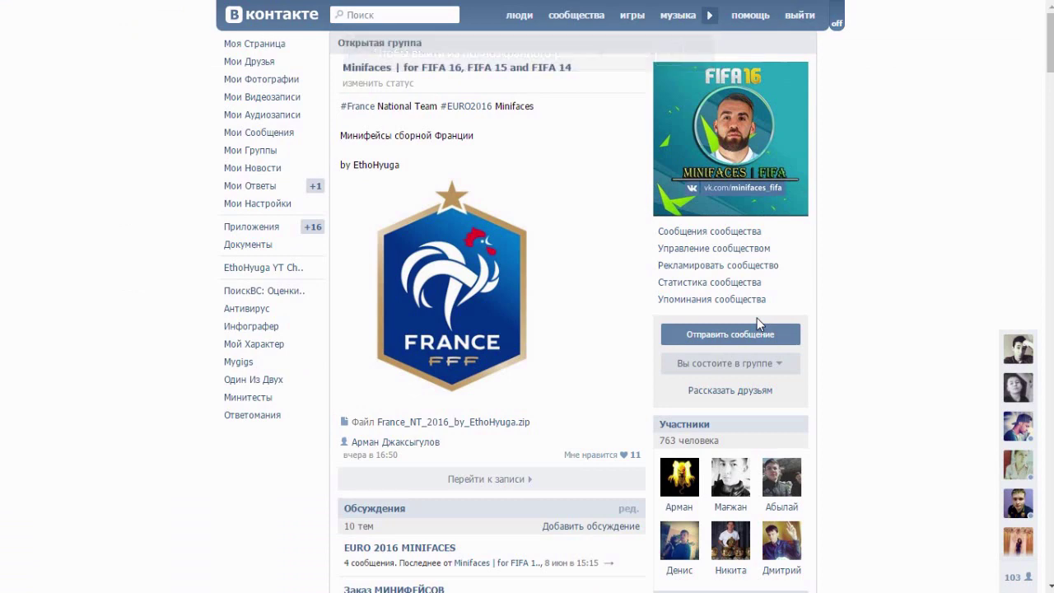
# Look through the Minifaces community page, including its discussion topics, video section and latest posts
pyautogui.scroll(-1, 766, 332)
pyautogui.scroll(-8, 765, 338)
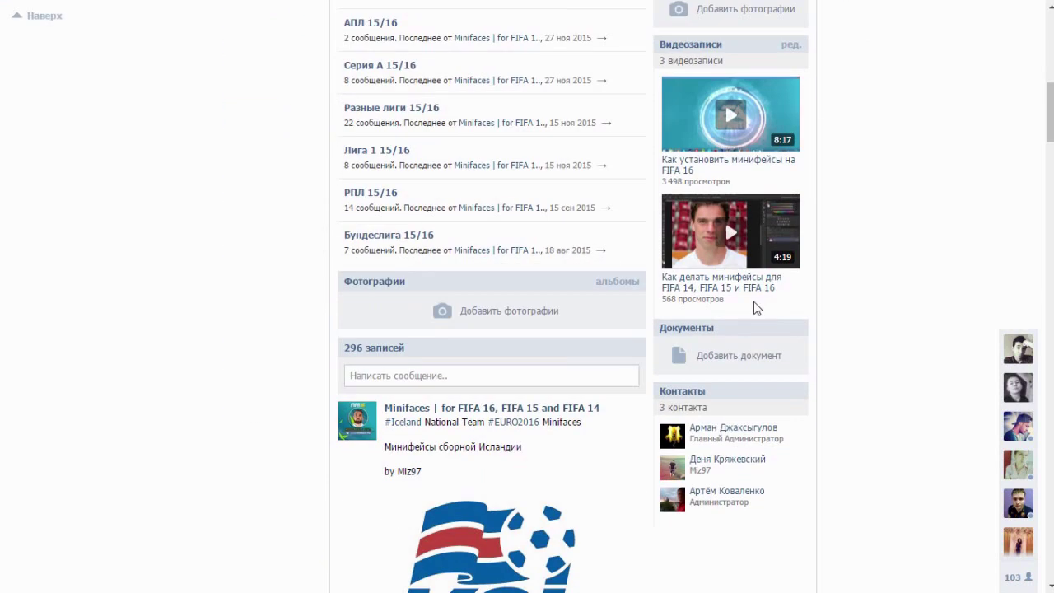
pyautogui.scroll(9, 677, 317)
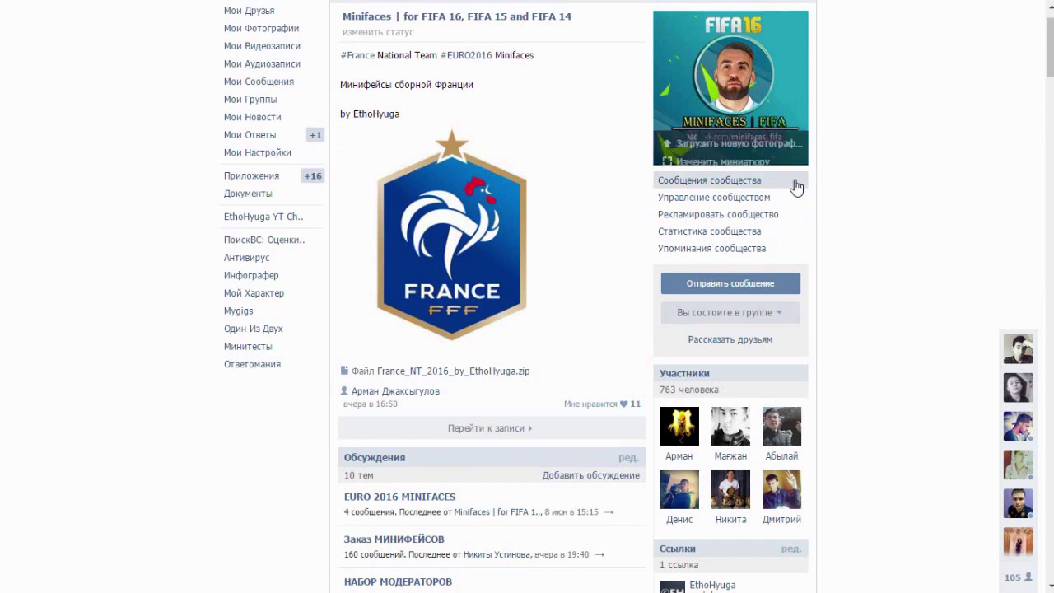
pyautogui.scroll(1, 828, 193)
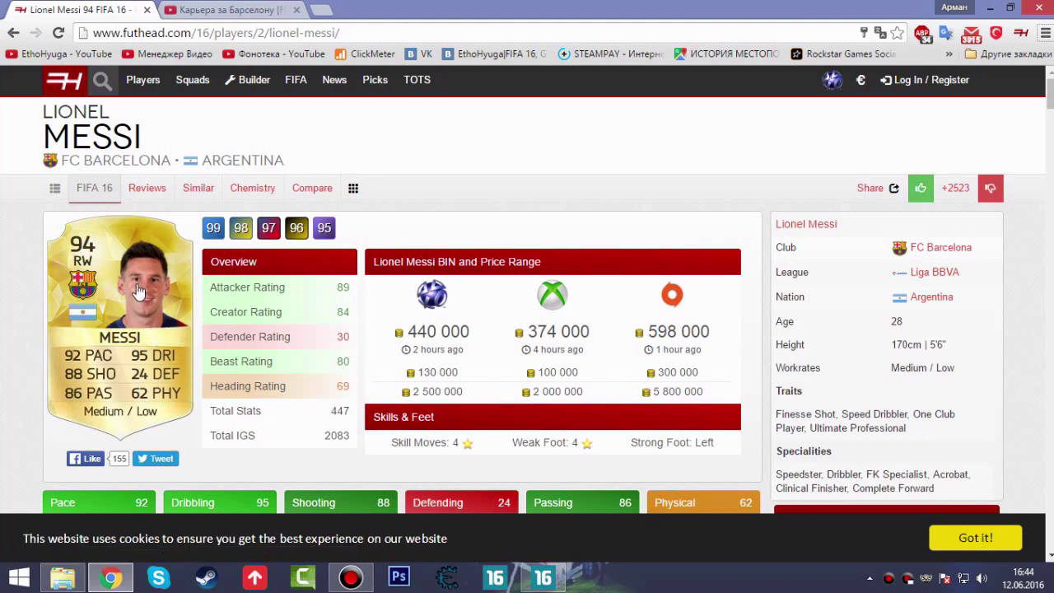
# Compare Messi's portrait on the Futhead player card with the substitutes' portraits in the YouTube video, enlarging the video page to 300%
pyautogui.hotkey('ctrl', 'Tab')
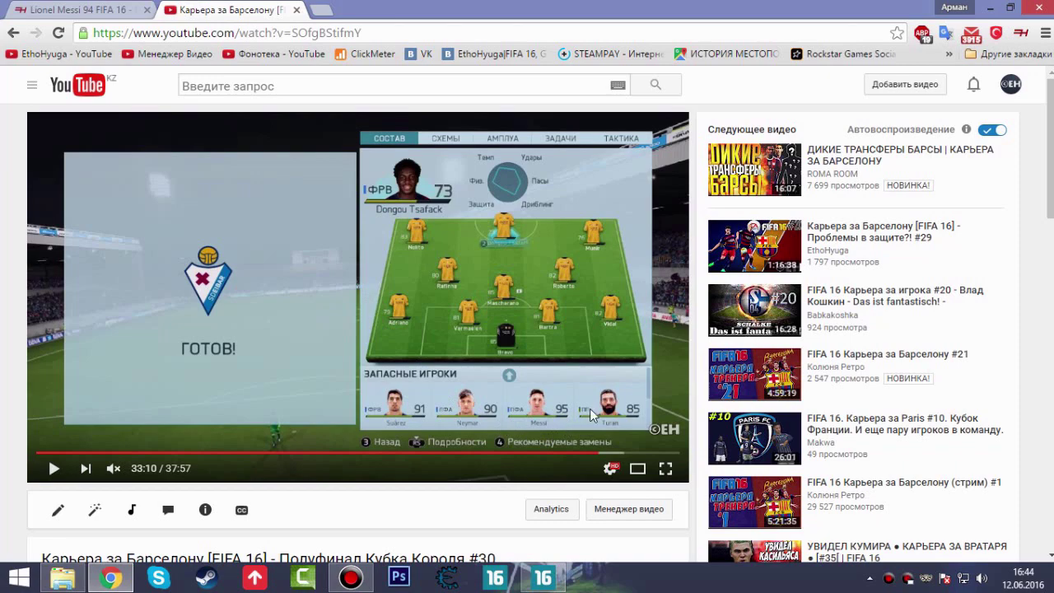
pyautogui.hotkey('ctrl', '+')
pyautogui.hotkey('ctrl', '+')
pyautogui.hotkey('ctrl', '+')
pyautogui.hotkey('ctrl', '+')
pyautogui.hotkey('ctrl', '+')
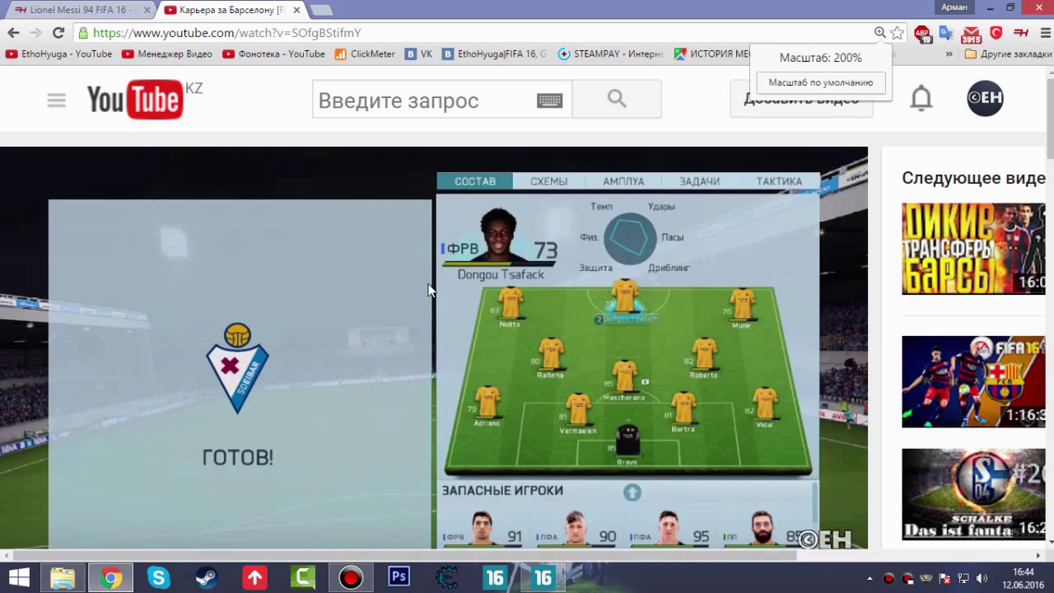
pyautogui.hotkey('ctrl', '+')
pyautogui.hotkey('ctrl', '+')
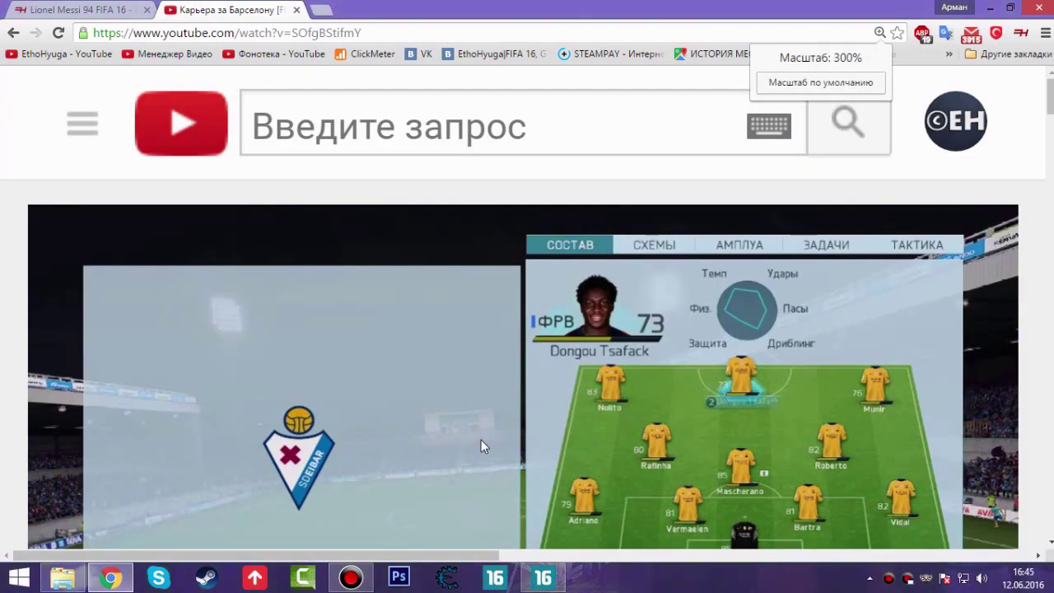
pyautogui.scroll(-4, 828, 301)
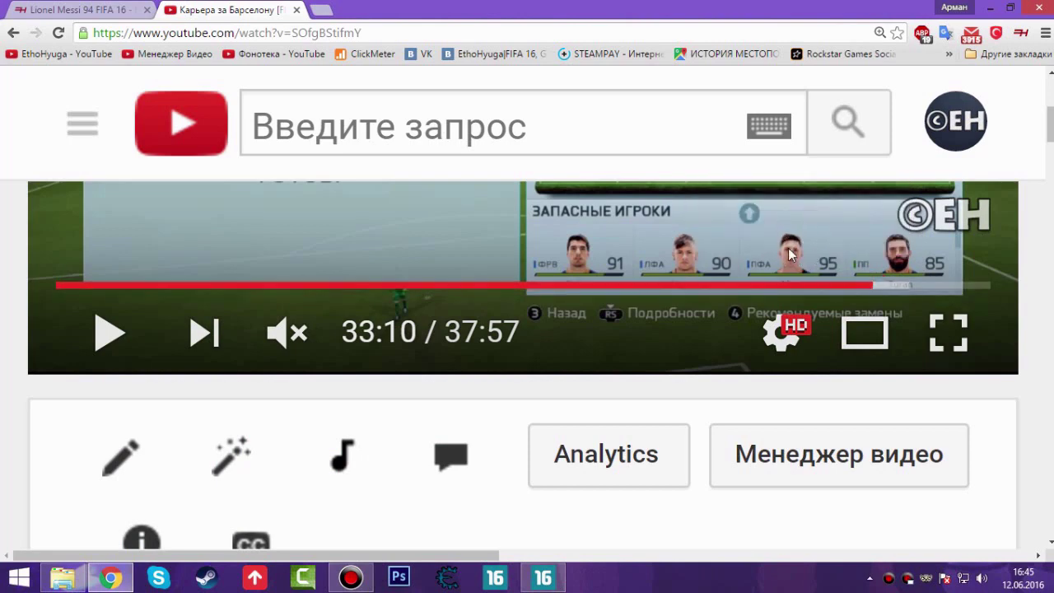
pyautogui.click(82, 9)
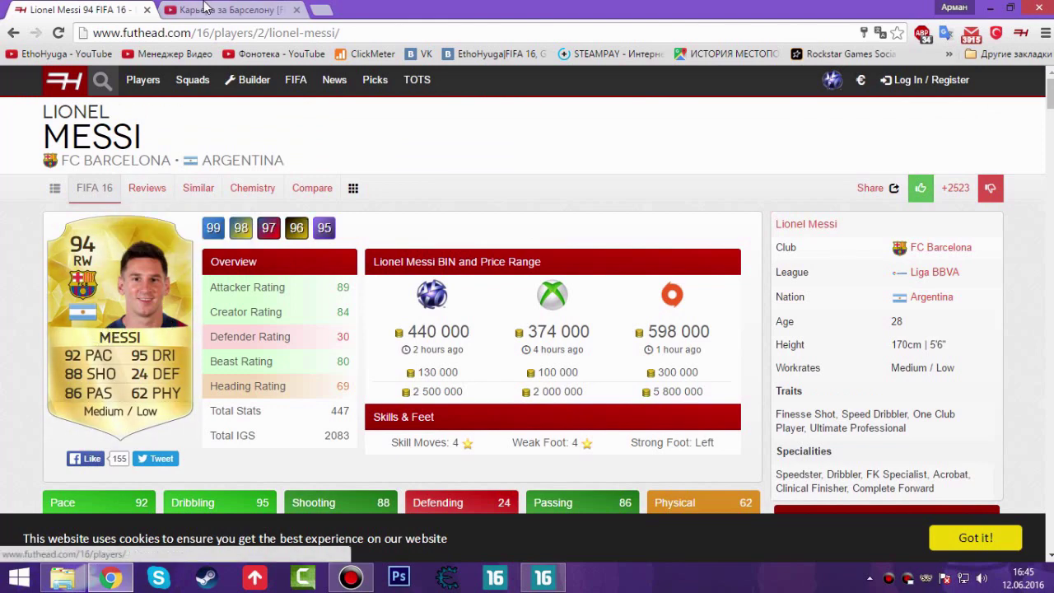
pyautogui.hotkey('ctrl', 'Tab')
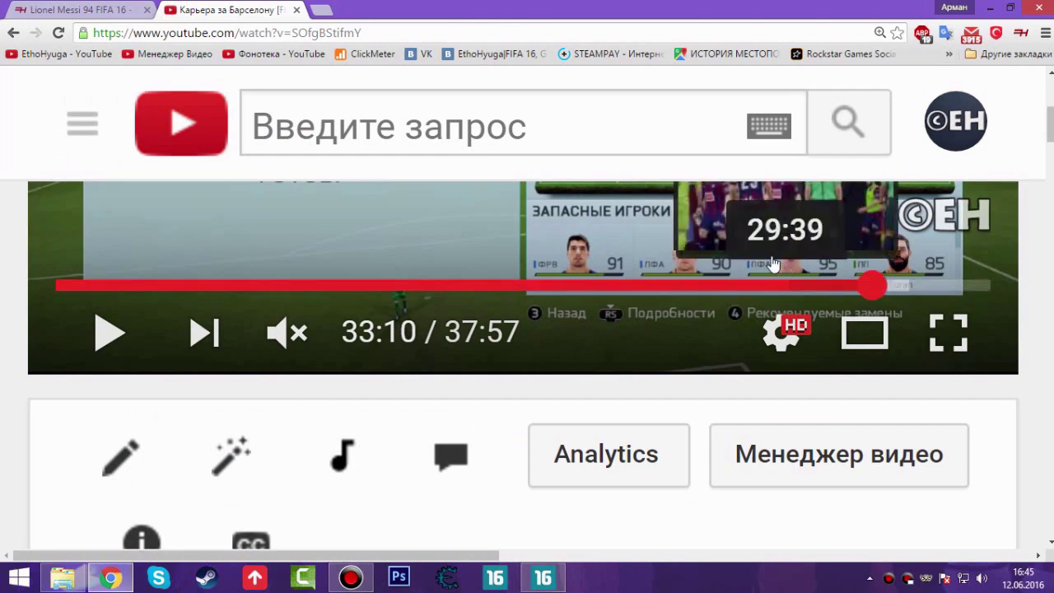
pyautogui.scroll(1, 848, 229)
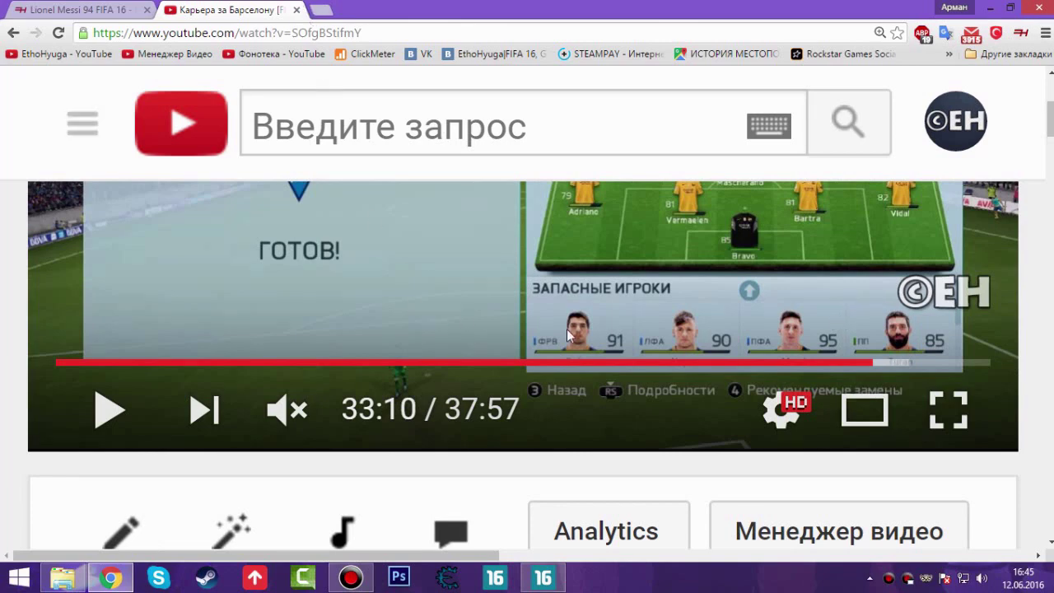
# Switch to File Explorer, open the RAR archive in the folder "Минифейсы, табло и тренировки" and maximize its window
pyautogui.click(63, 577)
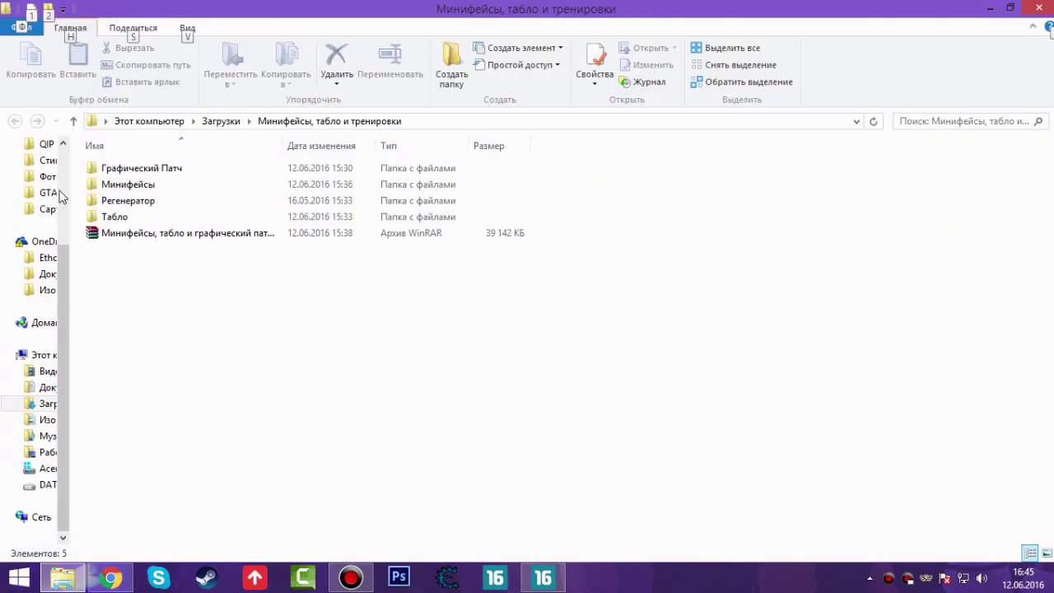
pyautogui.doubleClick(151, 239)
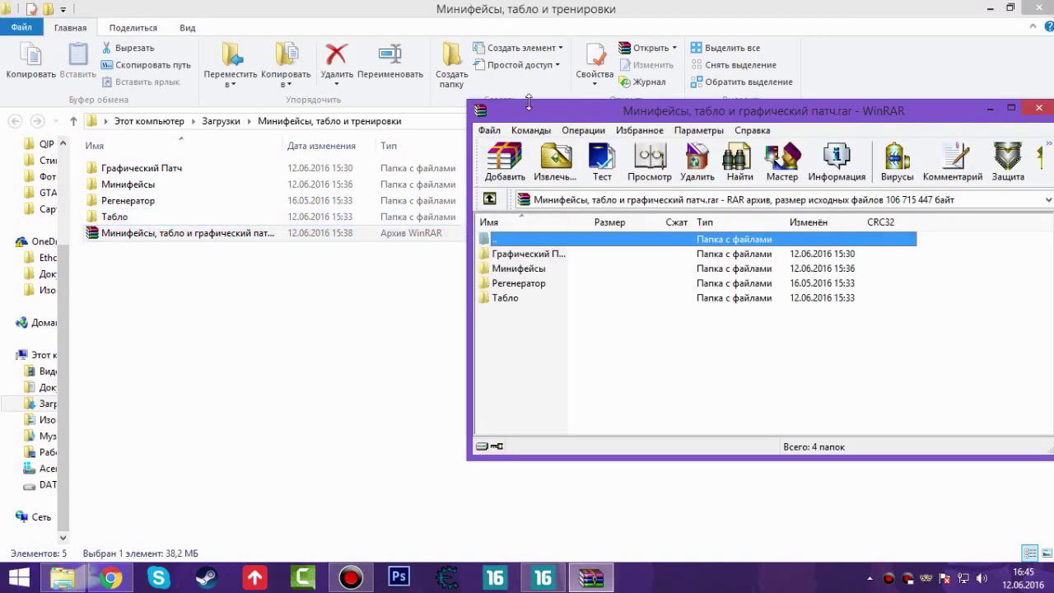
pyautogui.moveTo(527, 102); pyautogui.dragTo(527, 48)
pyautogui.doubleClick(576, 59)
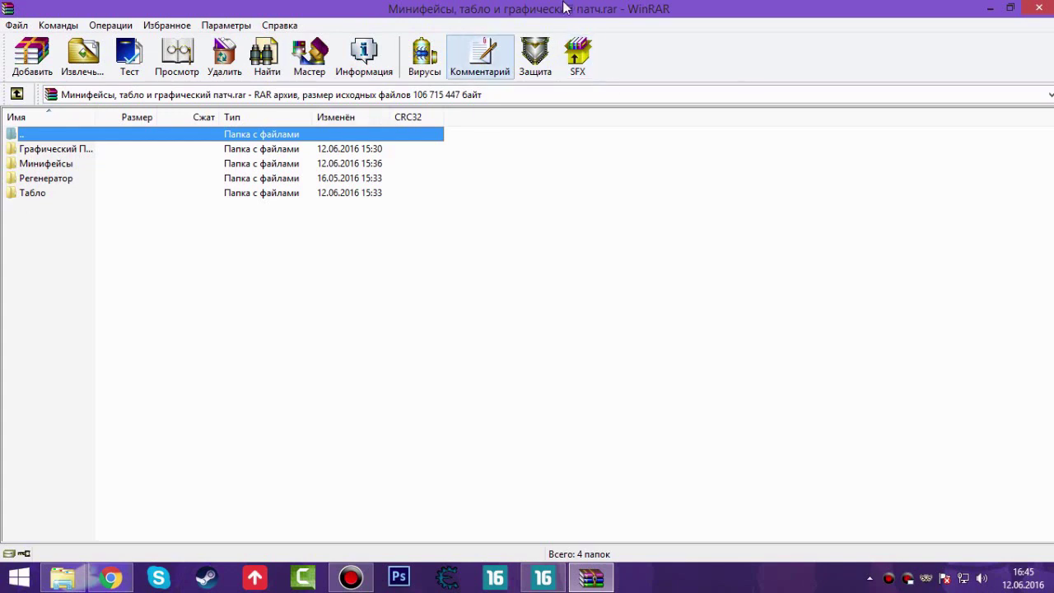
# Open the "Минифейсы" folder inside the archive, select its data folder and restore the archive window over the file browser
pyautogui.moveTo(52, 228)
pyautogui.mouseDown()
pyautogui.moveTo(55, 142)
pyautogui.moveTo(51, 226)
pyautogui.mouseUp()
pyautogui.click(41, 164)
pyautogui.click(40, 177)
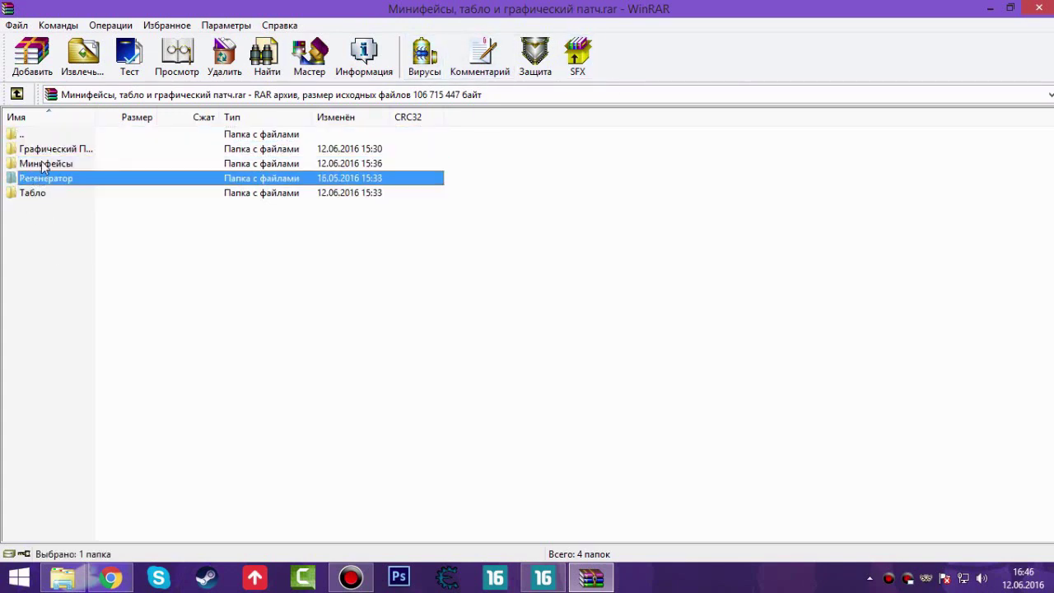
pyautogui.click(44, 163)
pyautogui.click(45, 181)
pyautogui.click(50, 165)
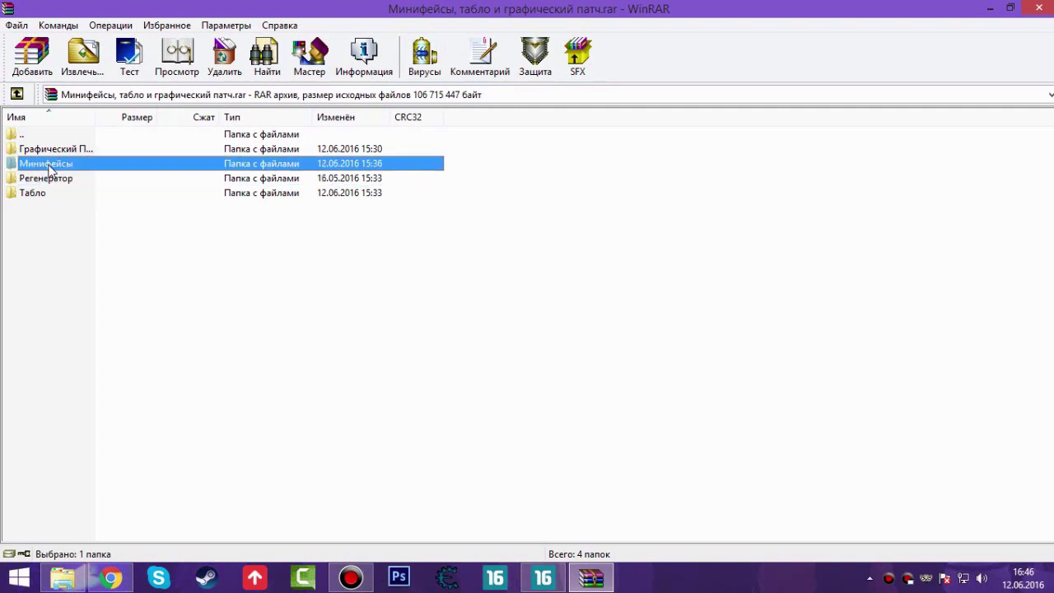
pyautogui.doubleClick(49, 165)
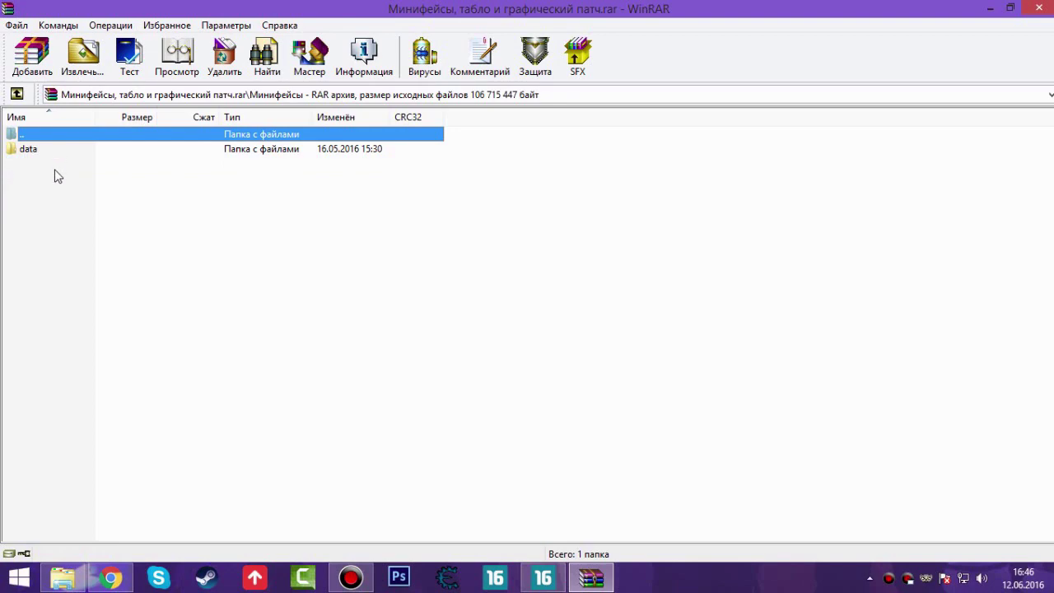
pyautogui.click(60, 152)
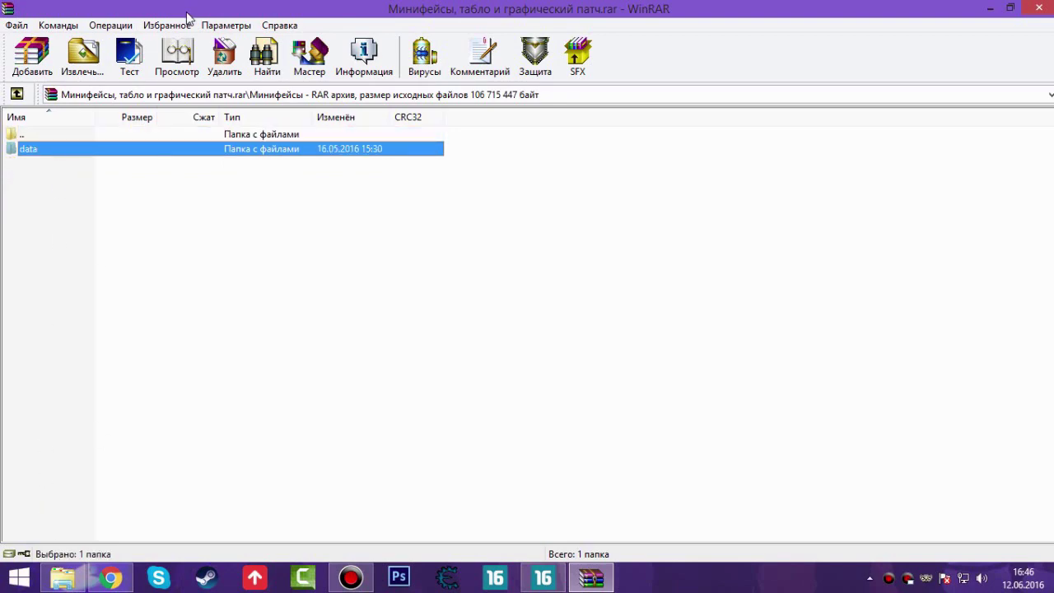
pyautogui.moveTo(196, 10); pyautogui.dragTo(738, 153)
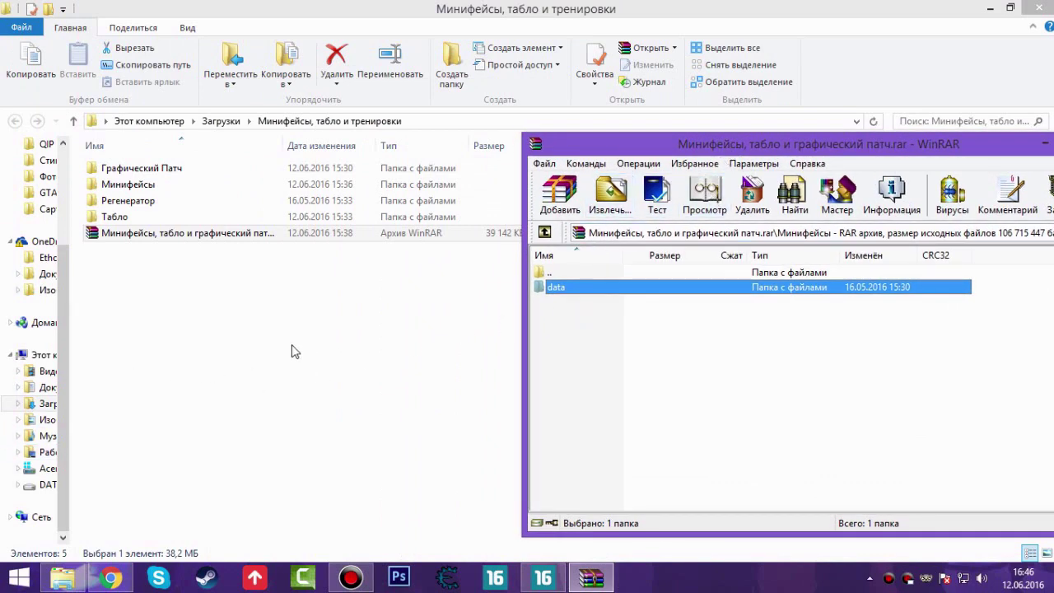
# Look for the game in the Origin Games folder under Program Files (x86) on drive C
pyautogui.click(48, 354)
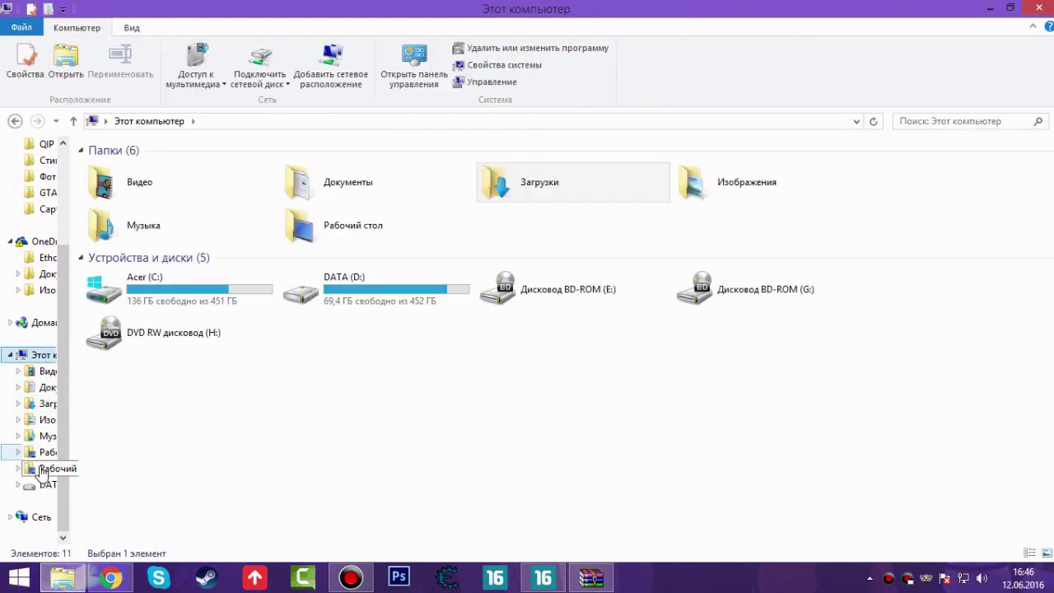
pyautogui.click(41, 471)
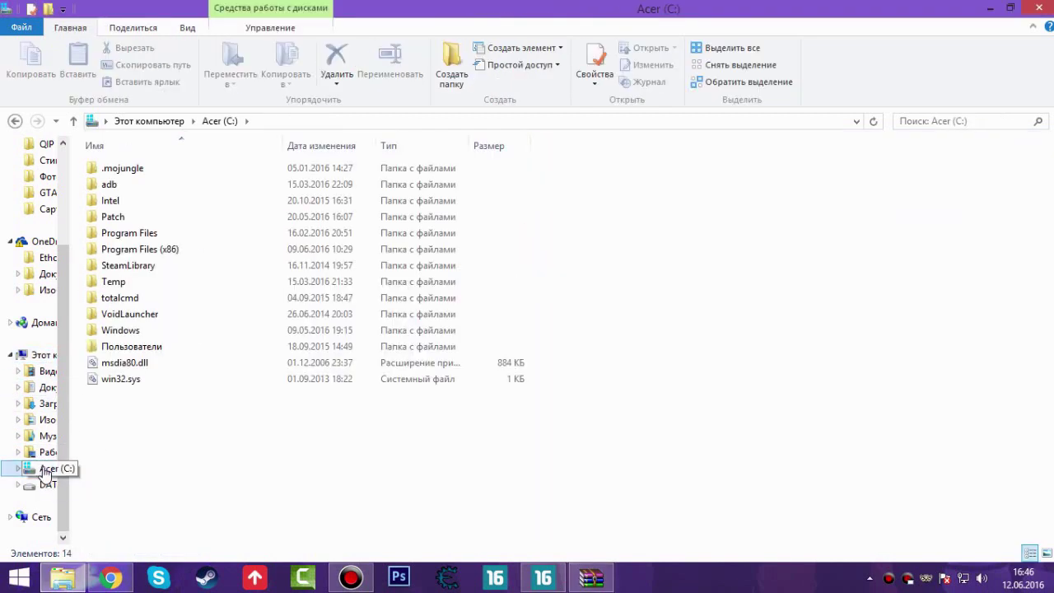
pyautogui.click(41, 354)
pyautogui.click(198, 299)
pyautogui.doubleClick(198, 299)
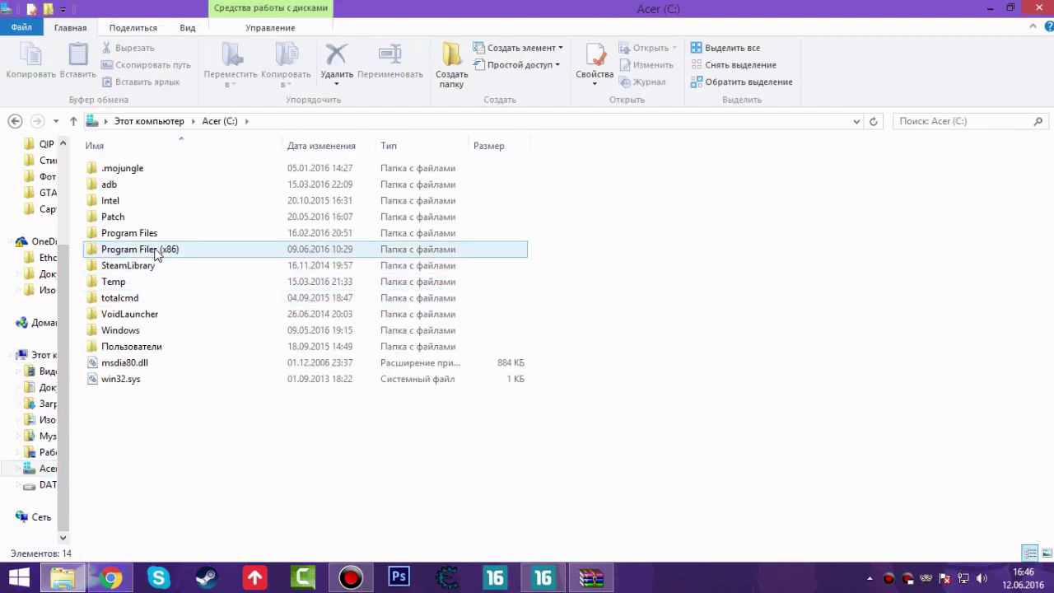
pyautogui.doubleClick(156, 251)
pyautogui.click(156, 250)
pyautogui.scroll(-20, 140, 330)
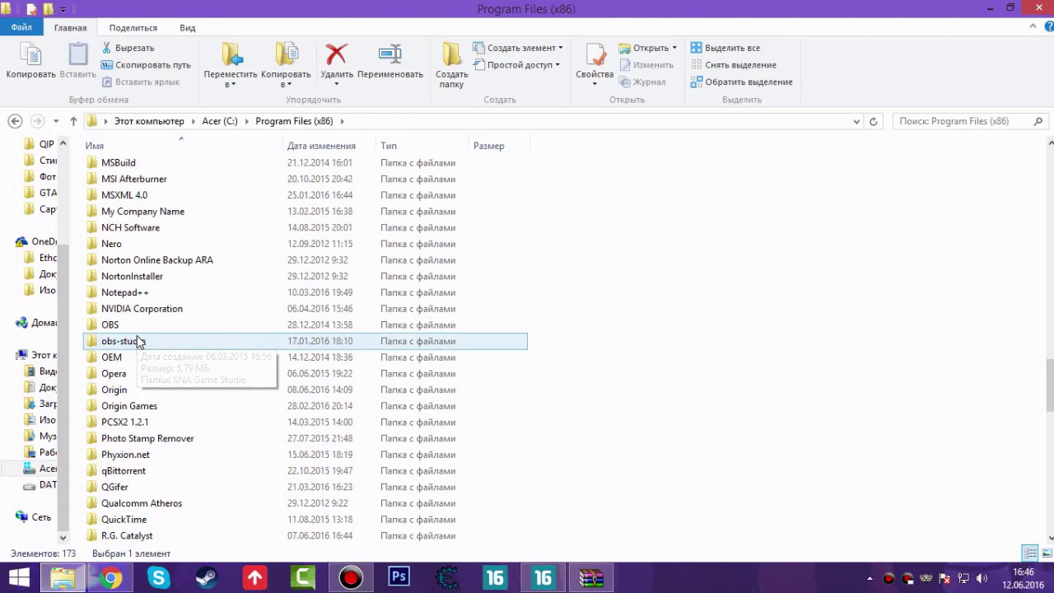
pyautogui.doubleClick(120, 405)
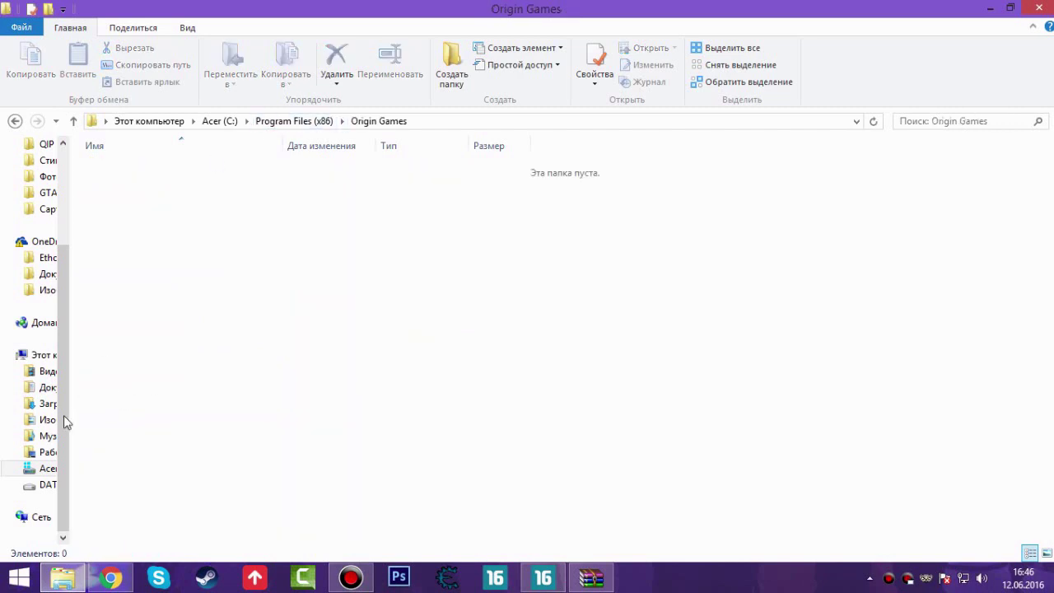
# Search the Program Files folder on drive C for the game's installation folder
pyautogui.click(49, 469)
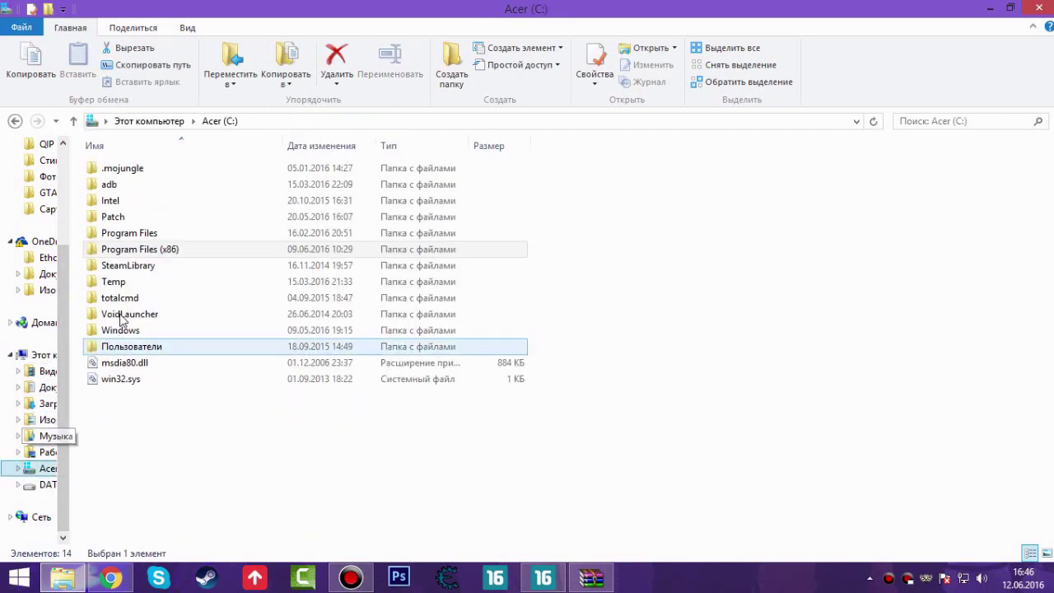
pyautogui.doubleClick(158, 235)
pyautogui.scroll(-6, 154, 282)
pyautogui.scroll(-6, 154, 283)
pyautogui.scroll(2, 140, 303)
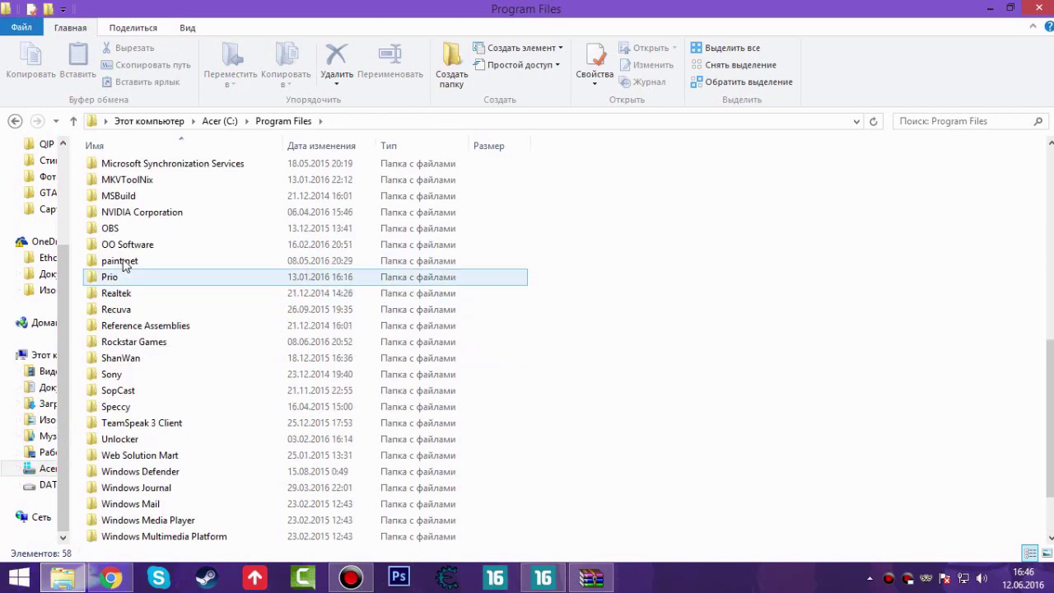
pyautogui.click(111, 231)
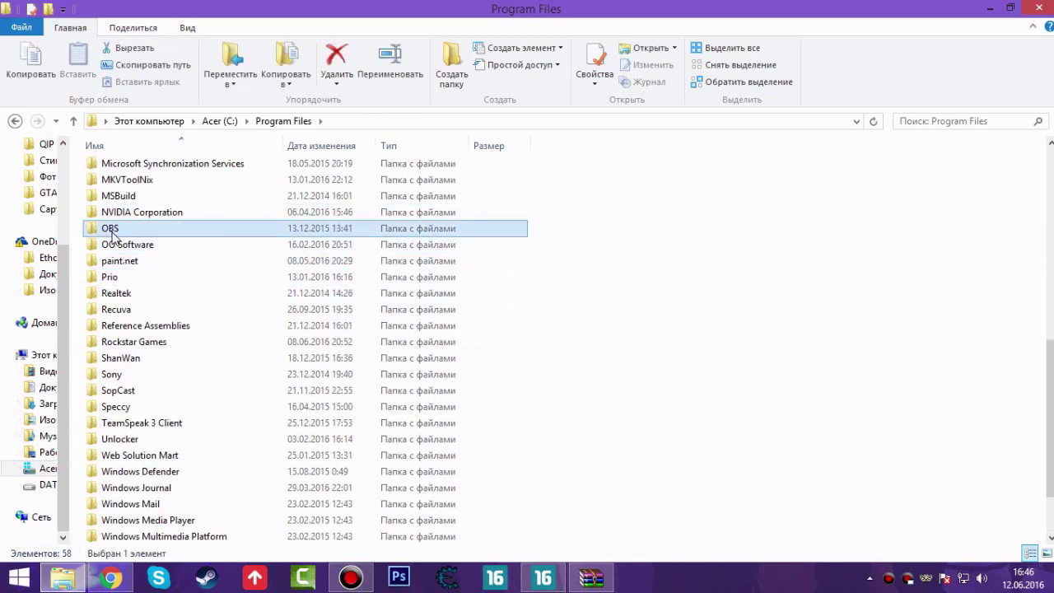
# Open the FIFA 16 folder under Program Files (x86), Origin Games on drive D
pyautogui.click(43, 485)
pyautogui.doubleClick(140, 314)
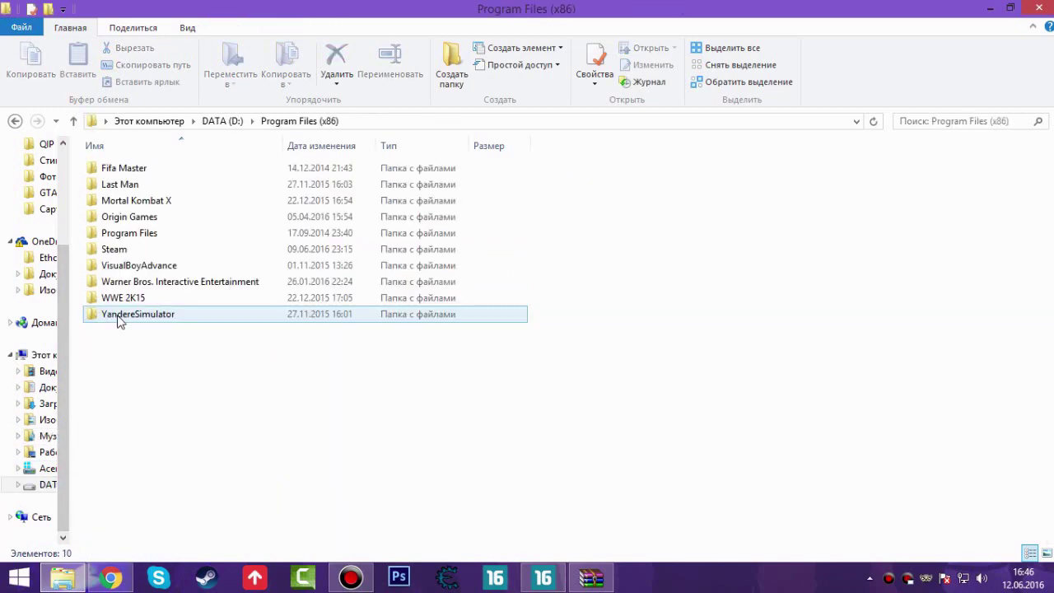
pyautogui.doubleClick(127, 215)
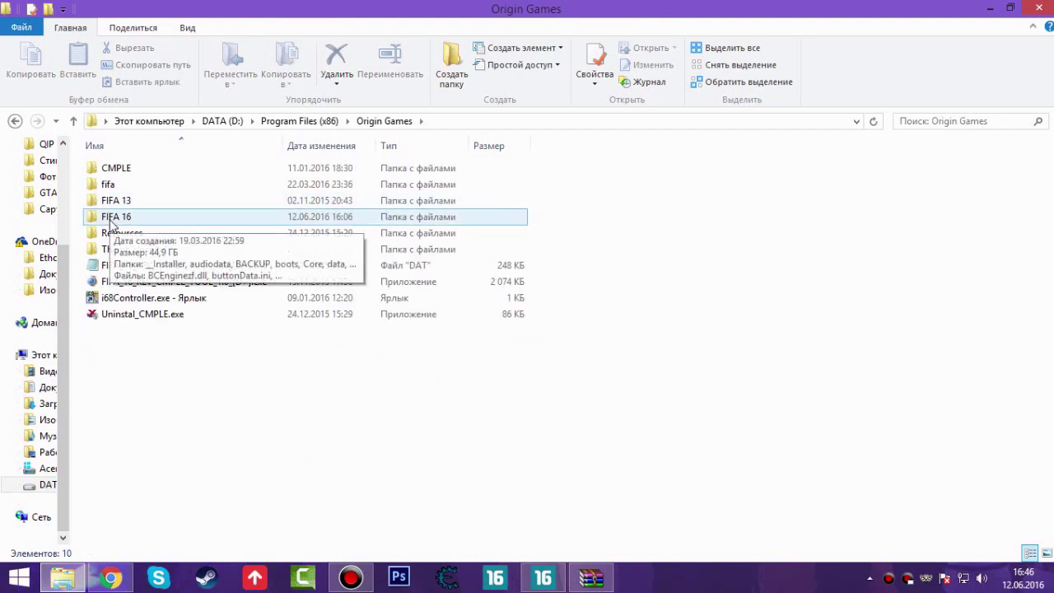
pyautogui.doubleClick(113, 218)
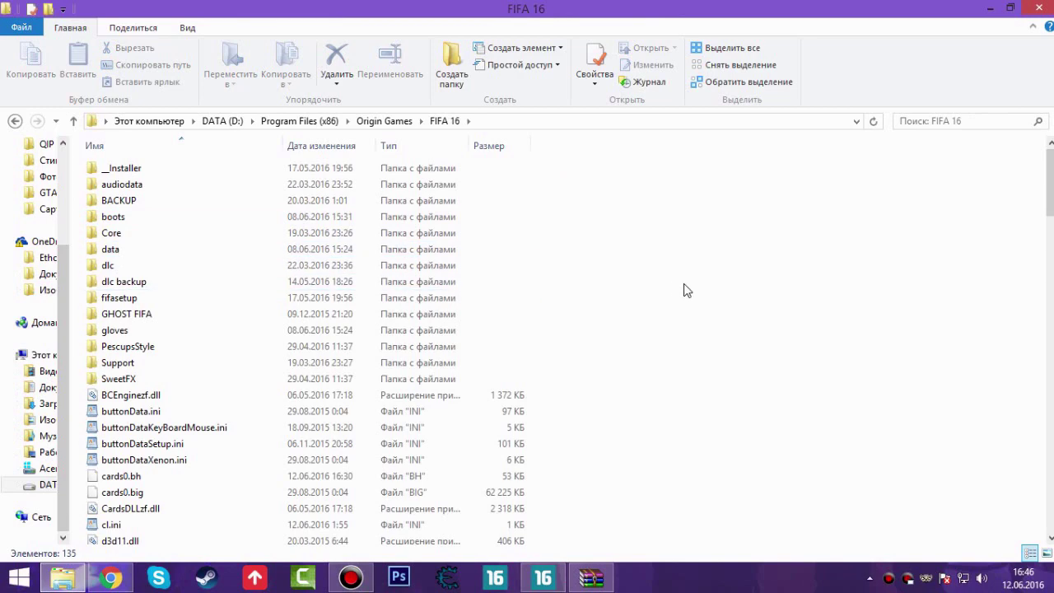
# Check the contents of the FIFA 16 folder and bring the archive window back in front of it
pyautogui.scroll(-20, 690, 251)
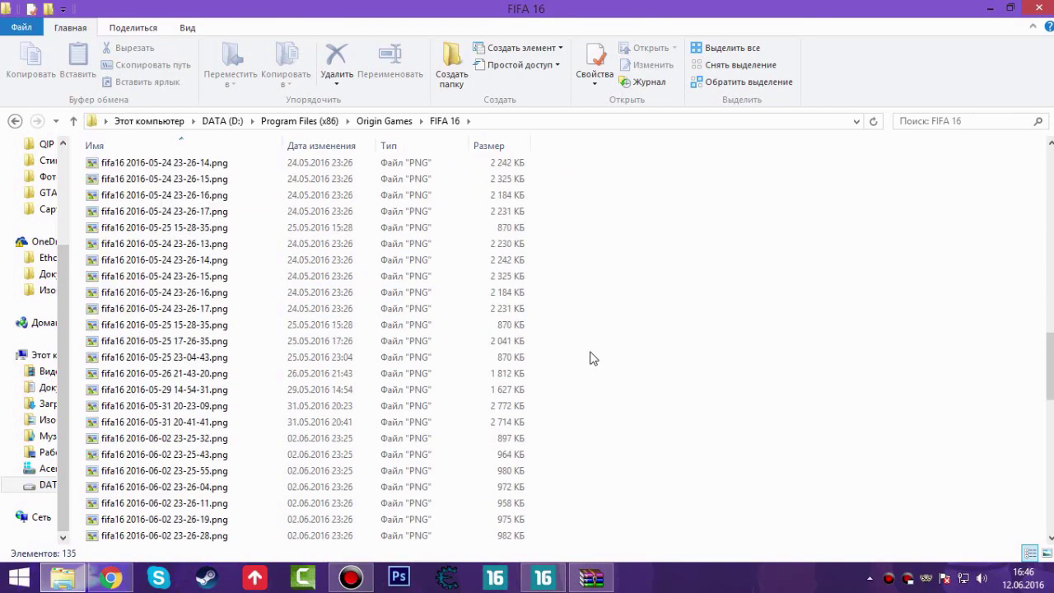
pyautogui.scroll(20, 595, 512)
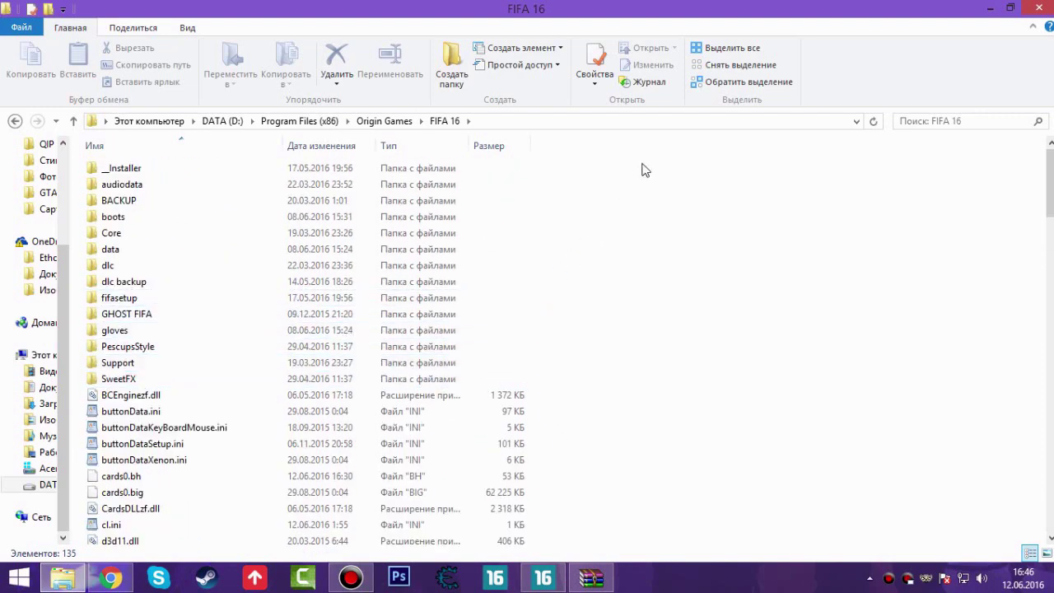
pyautogui.moveTo(565, 159); pyautogui.dragTo(606, 554)
pyautogui.click(630, 482)
pyautogui.scroll(15, 684, 502)
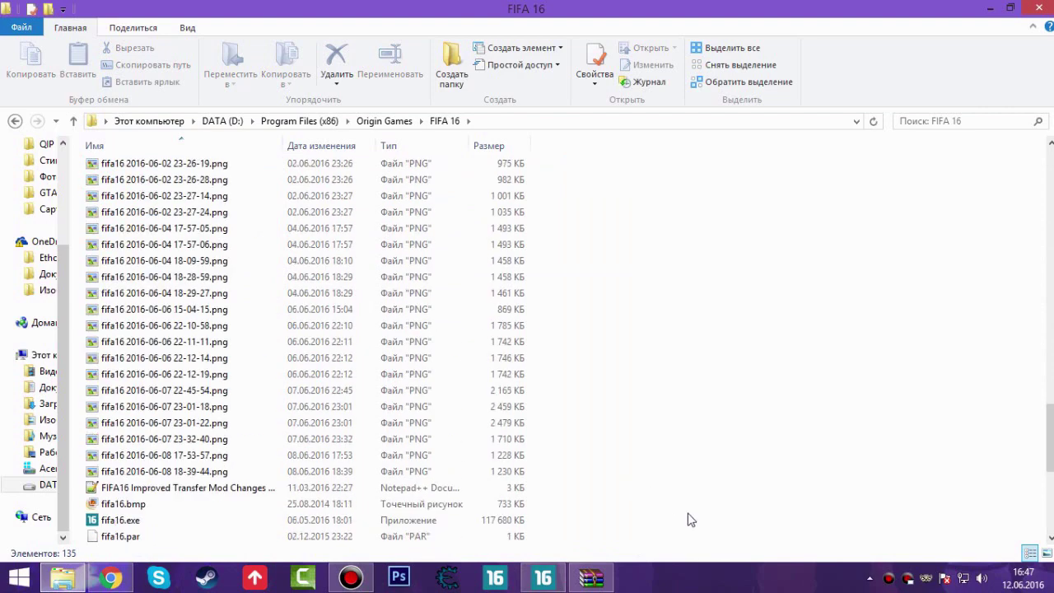
pyautogui.scroll(10, 683, 496)
pyautogui.hotkey('alt', 'Tab')
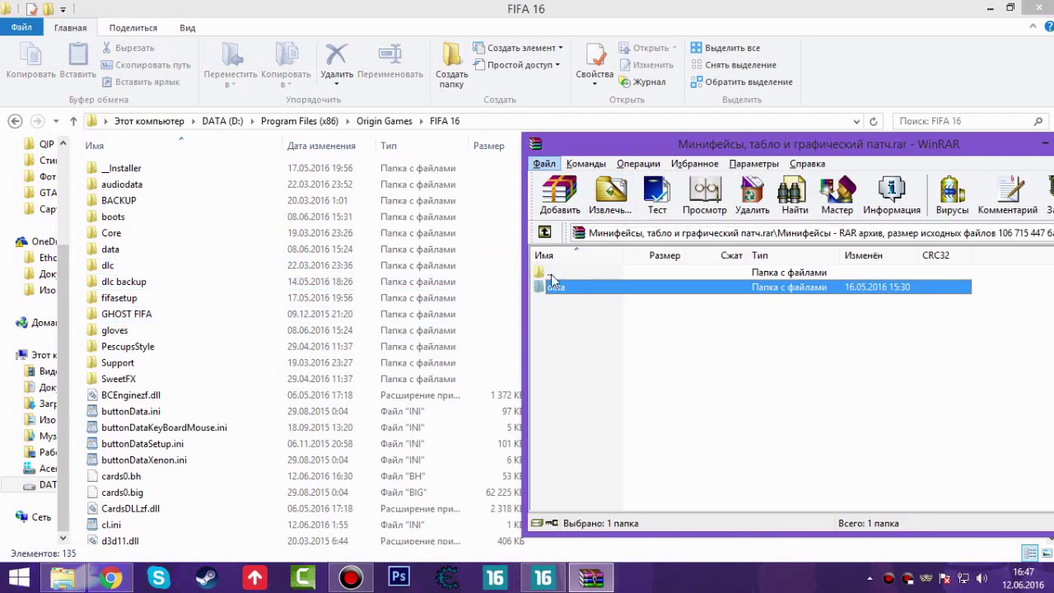
# Place the archive window beside a reduced FIFA 16 folder window and try to copy the data folder across
pyautogui.moveTo(679, 145); pyautogui.dragTo(810, 131)
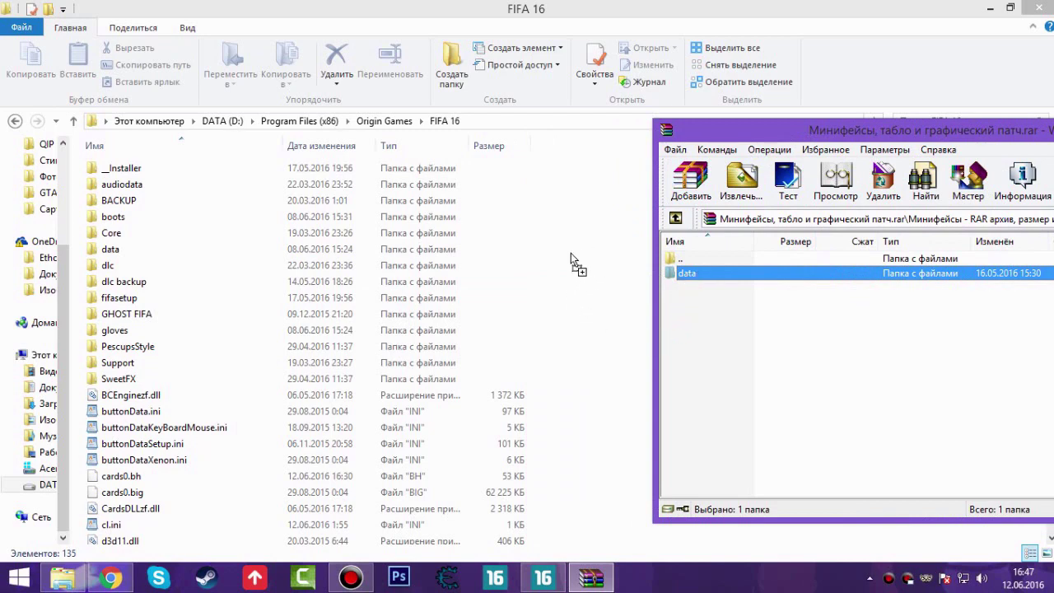
pyautogui.moveTo(570, 252); pyautogui.dragTo(550, 323)
pyautogui.moveTo(589, 11); pyautogui.dragTo(409, 75)
pyautogui.moveTo(685, 273); pyautogui.dragTo(619, 257)
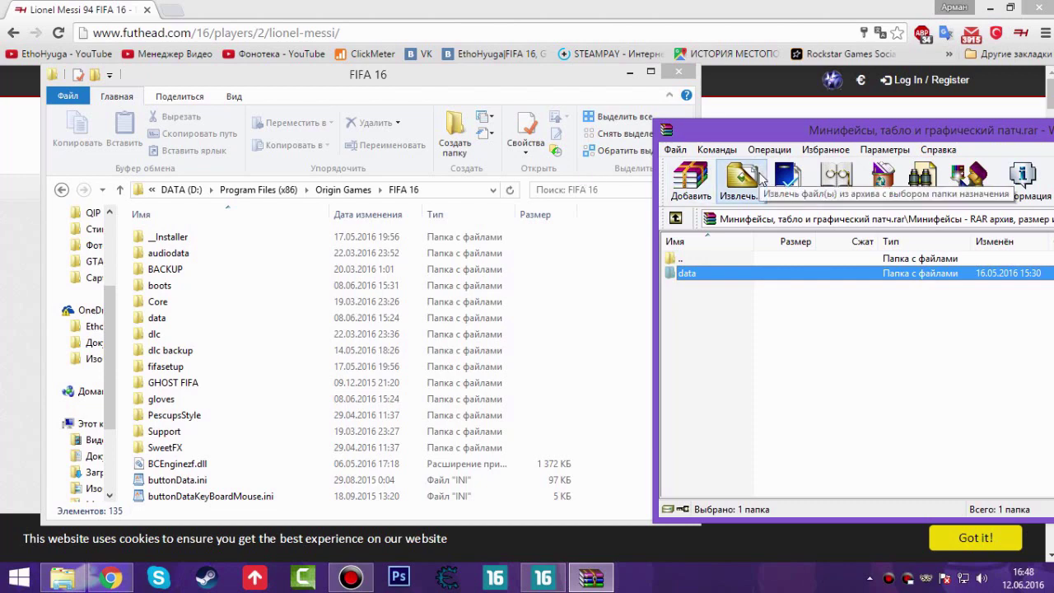
# Open the heads folder under data, ui, imgAssets in the archive to view the miniface files
pyautogui.doubleClick(722, 274)
pyautogui.moveTo(767, 126); pyautogui.dragTo(332, 13)
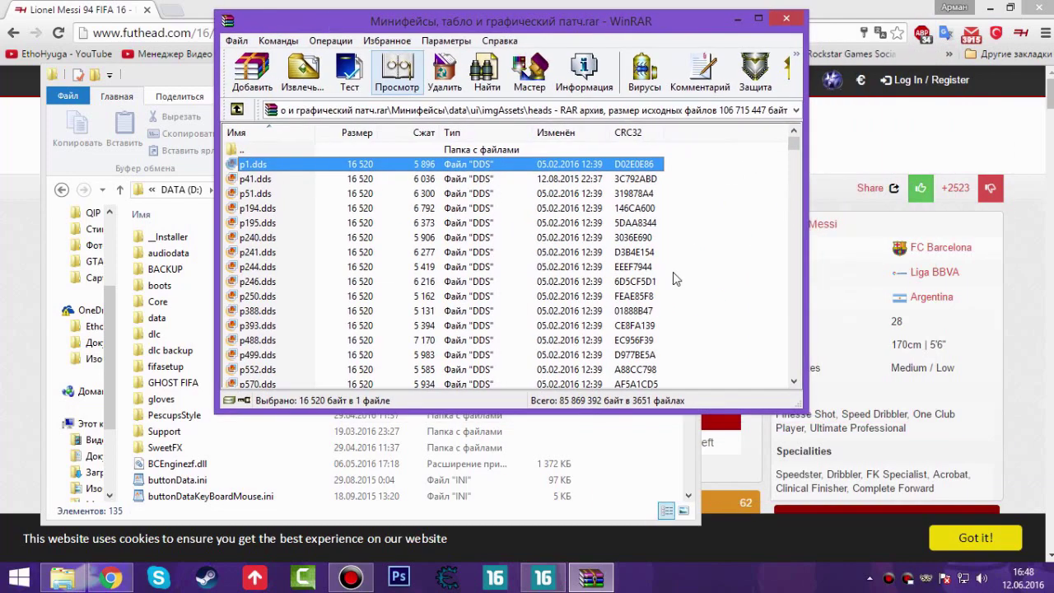
pyautogui.click(701, 210)
pyautogui.moveTo(667, 182); pyautogui.dragTo(299, 162)
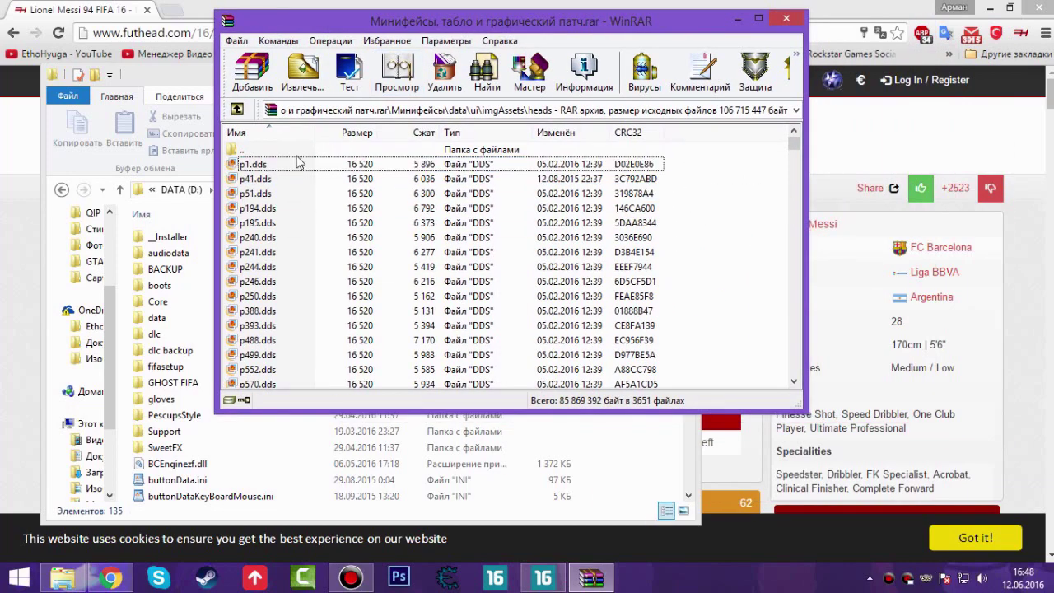
# Preview the miniface images p1.dds and p41.dds, enlarging p41.dds, and close each preview
pyautogui.doubleClick(247, 166)
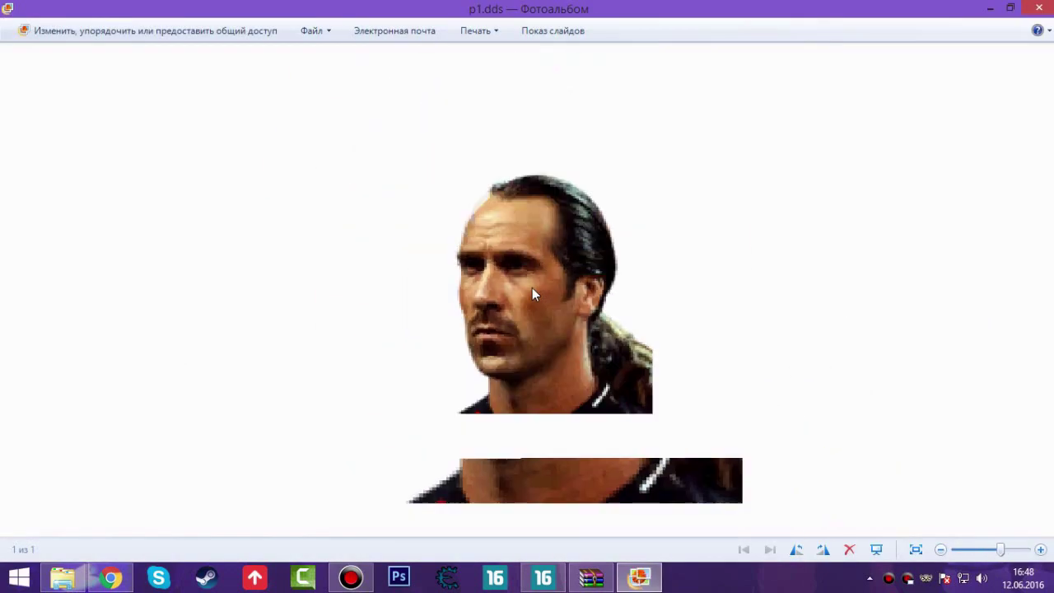
pyautogui.hotkey('alt', 'F4')
pyautogui.doubleClick(300, 179)
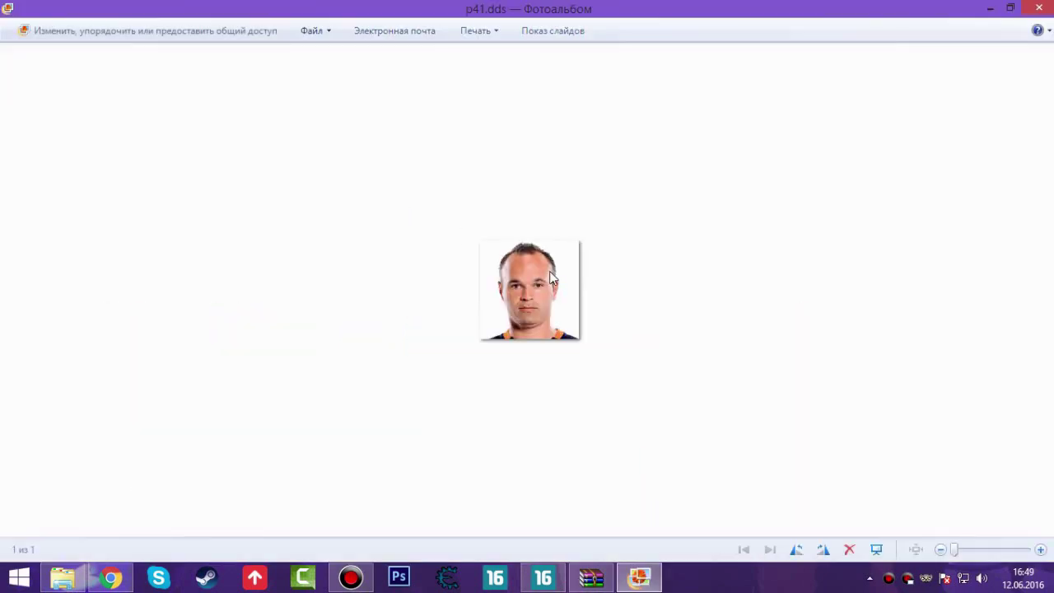
pyautogui.scroll(2, 615, 336)
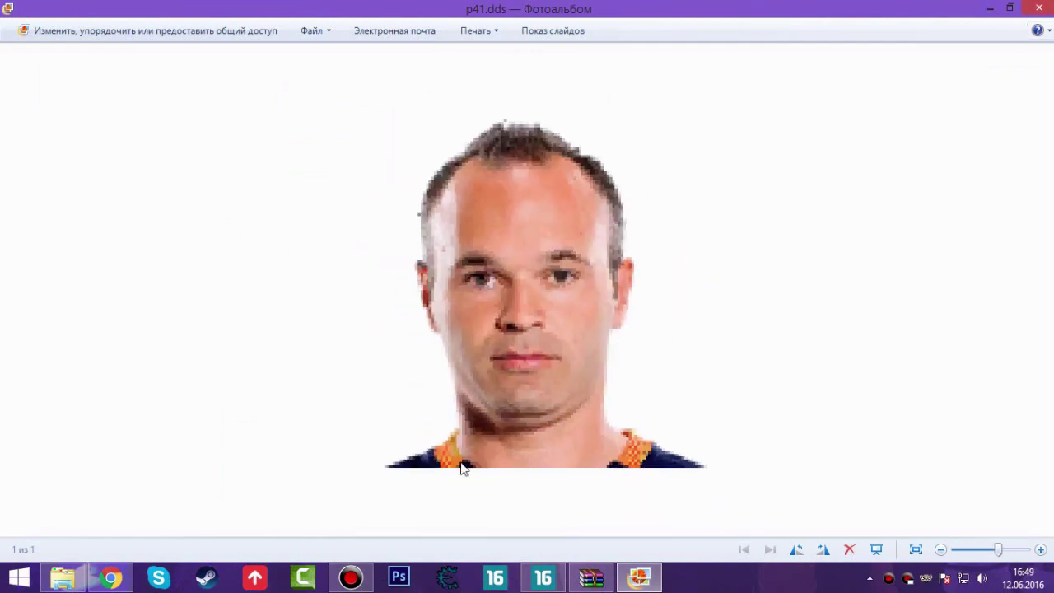
pyautogui.scroll(-3, 541, 326)
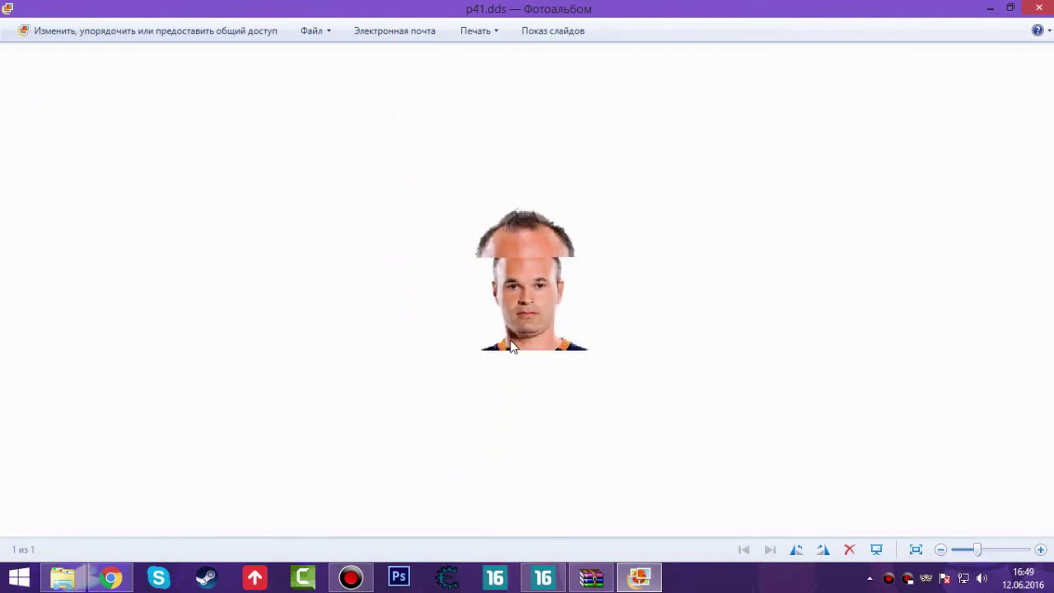
pyautogui.scroll(2, 519, 350)
pyautogui.hotkey('alt', 'F4')
# Preview the miniface images p51.dds, p194.dds, p195.dds and p240.dds one after another, closing each preview
pyautogui.doubleClick(287, 189)
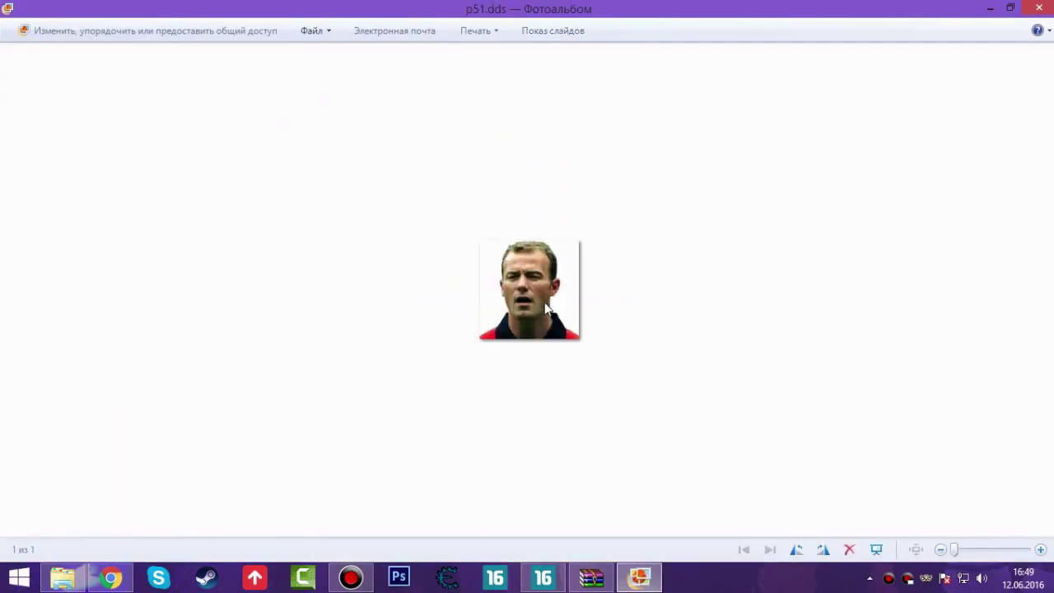
pyautogui.hotkey('alt', 'F4')
pyautogui.doubleClick(255, 209)
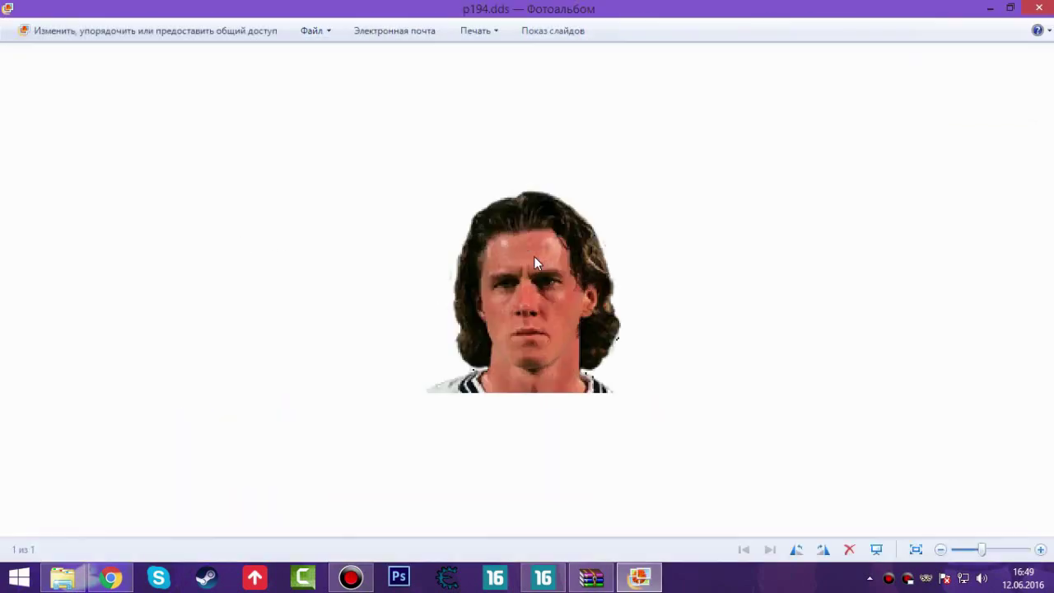
pyautogui.hotkey('alt', 'F4')
pyautogui.doubleClick(269, 225)
pyautogui.hotkey('alt', 'F4')
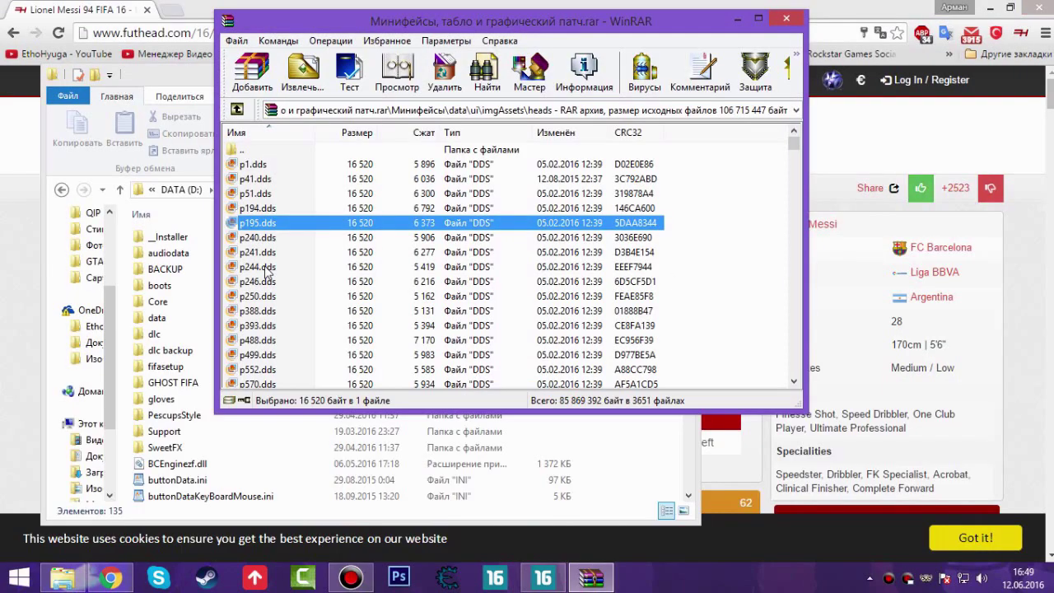
pyautogui.doubleClick(255, 237)
pyautogui.hotkey('alt', 'F4')
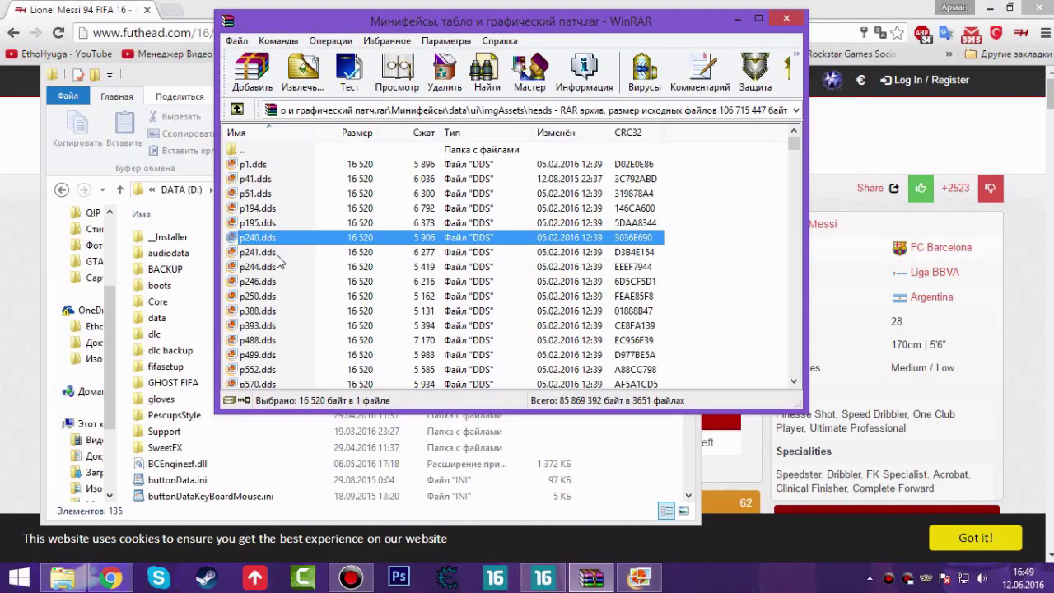
# Preview the miniface images p241.dds, p244.dds, p246.dds and p250.dds one after another, closing each preview
pyautogui.doubleClick(385, 253)
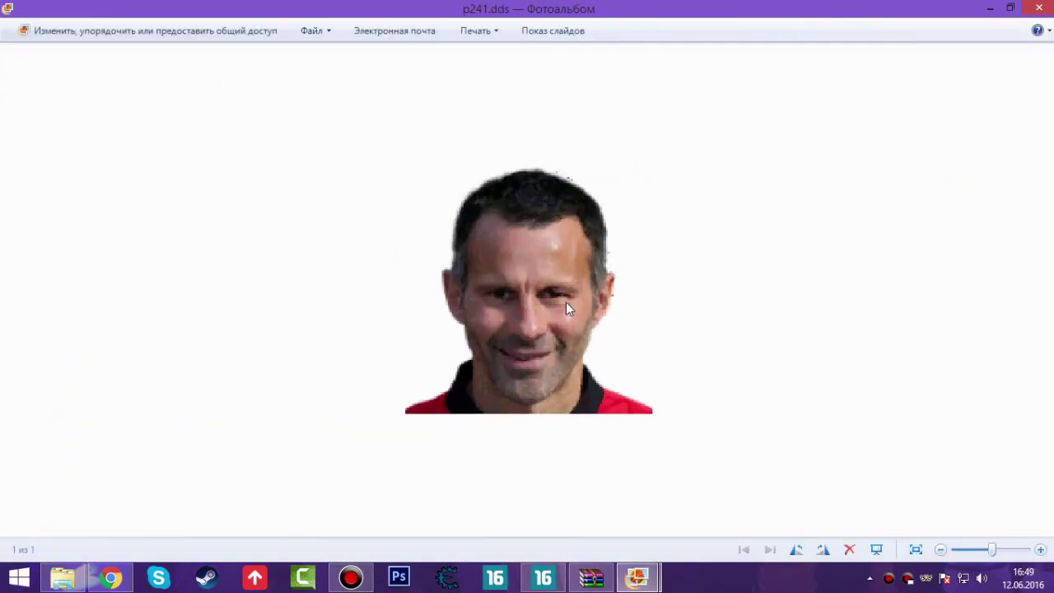
pyautogui.hotkey('alt', 'F4')
pyautogui.doubleClick(271, 267)
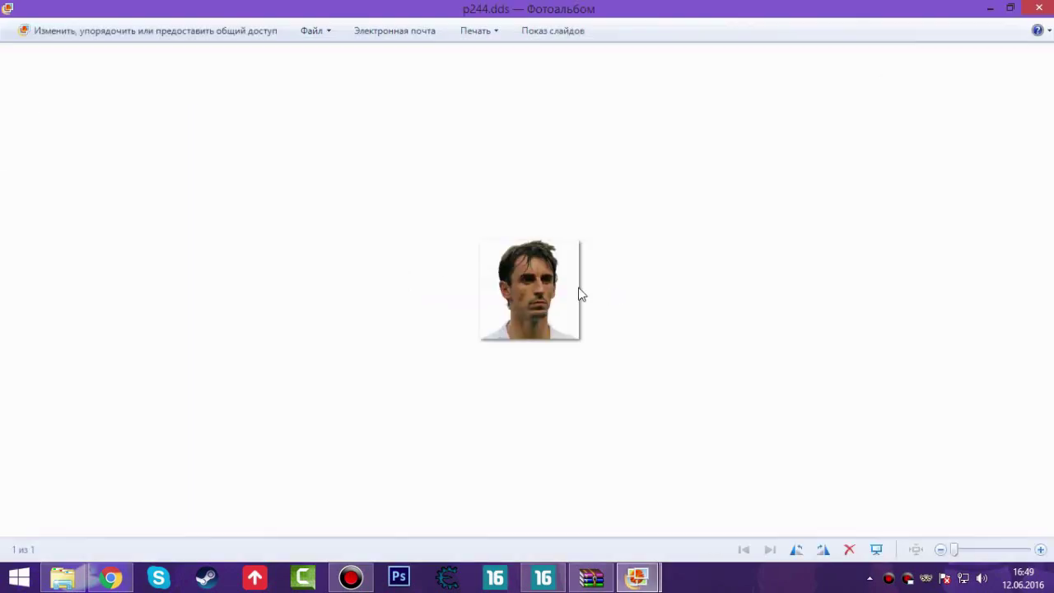
pyautogui.hotkey('alt', 'F4')
pyautogui.doubleClick(430, 281)
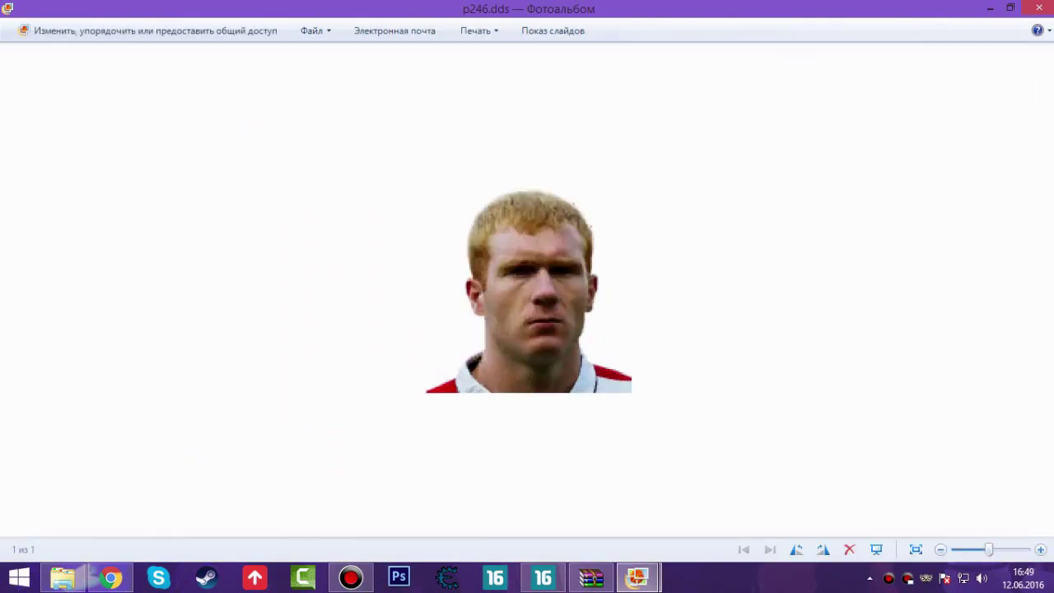
pyautogui.hotkey('alt', 'F4')
pyautogui.doubleClick(333, 298)
pyautogui.hotkey('alt', 'F4')
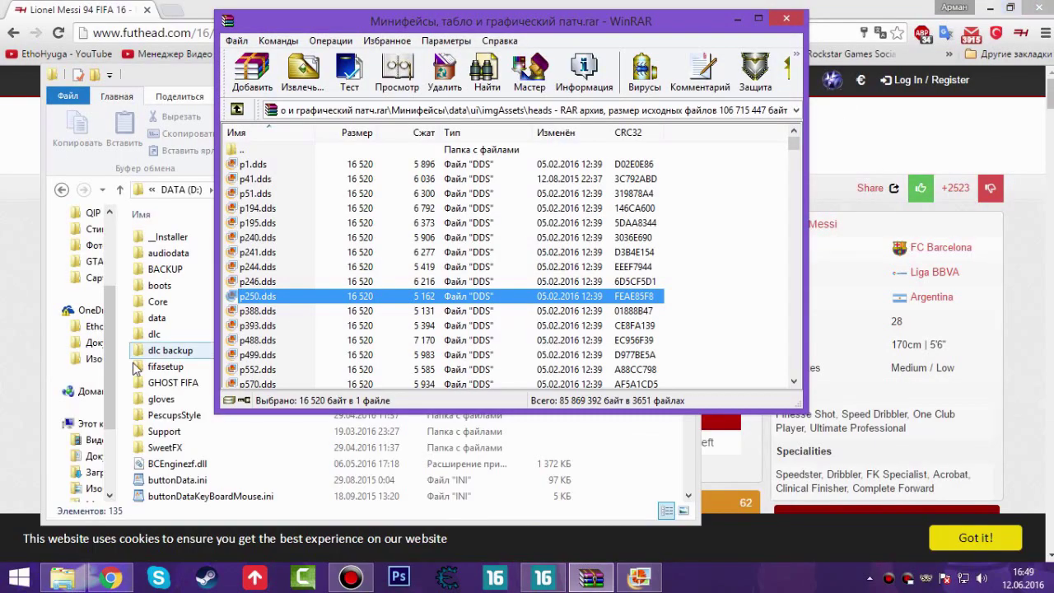
# Preview the miniface images p388.dds and p488.dds and close each preview
pyautogui.doubleClick(276, 313)
pyautogui.hotkey('alt', 'F4')
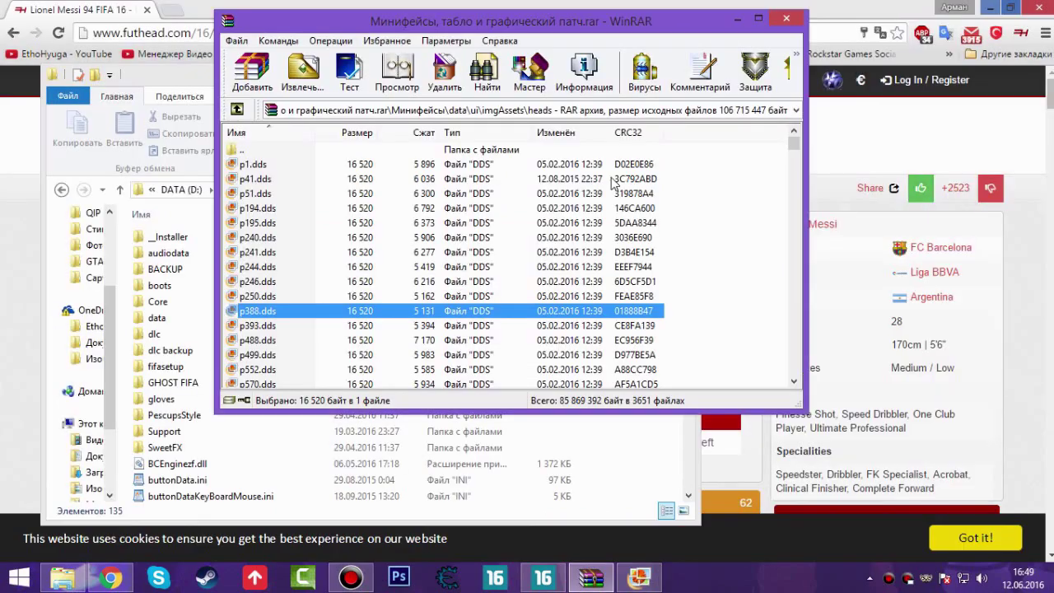
pyautogui.doubleClick(313, 341)
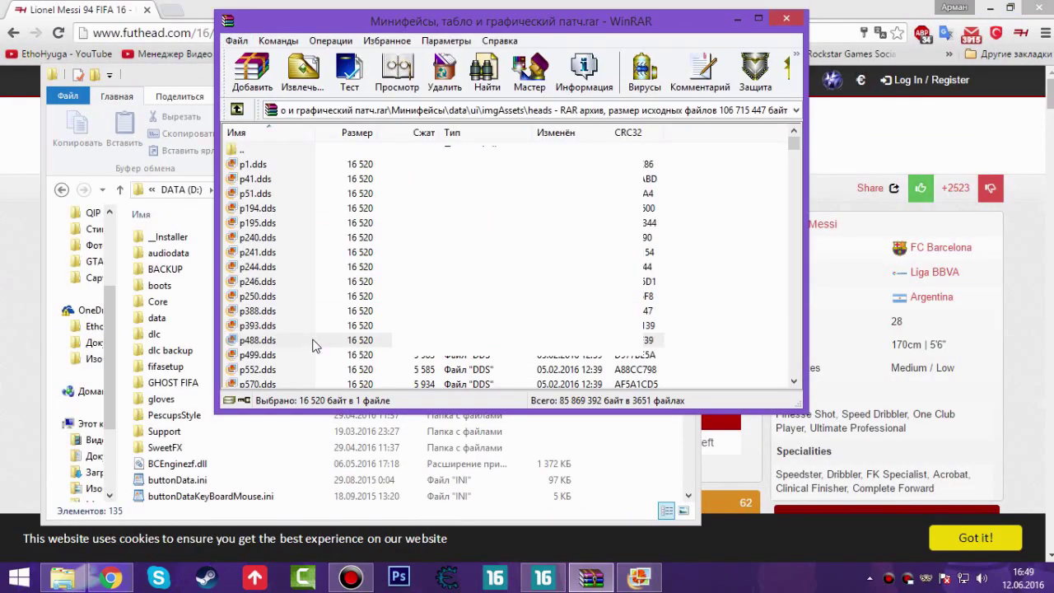
pyautogui.hotkey('alt', 'F4')
# Find p190871.dds among the miniface files, examine the image at different magnifications and close the preview
pyautogui.scroll(-4, 243, 377)
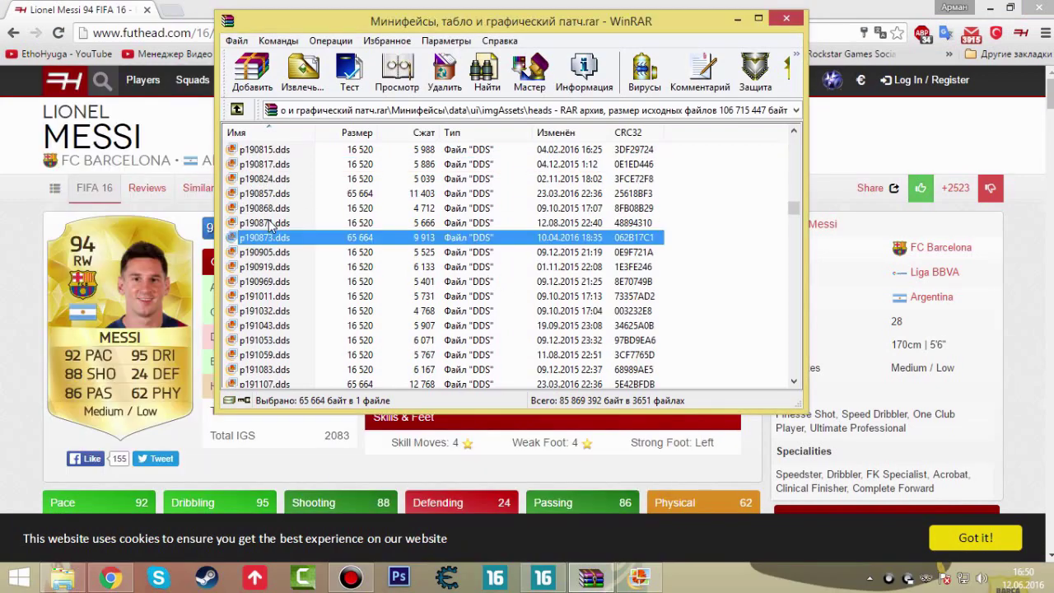
pyautogui.doubleClick(271, 229)
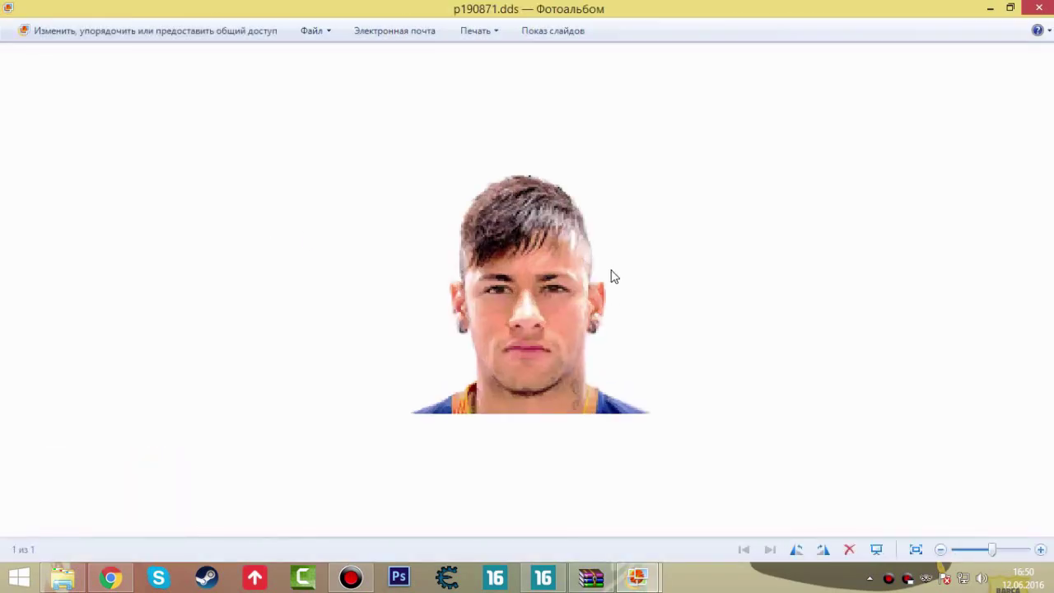
pyautogui.scroll(-1, 611, 280)
pyautogui.scroll(2, 606, 286)
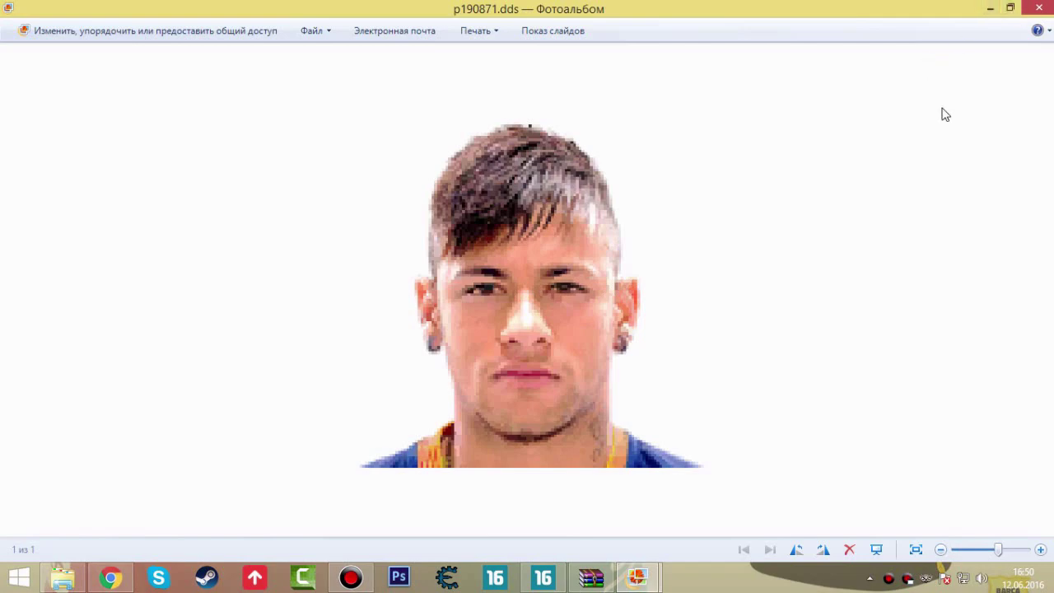
pyautogui.scroll(-1, 769, 327)
pyautogui.hotkey('alt', 'F4')
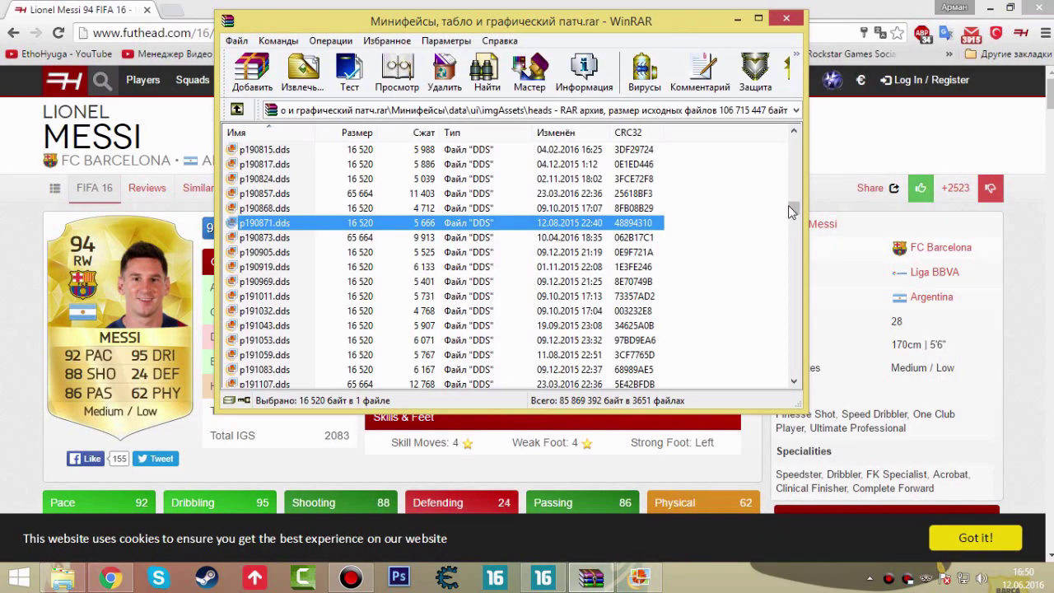
# Look through the last files in the heads folder and open p279185.dds and p295509.dds for preview, closing each
pyautogui.moveTo(788, 205); pyautogui.dragTo(793, 370)
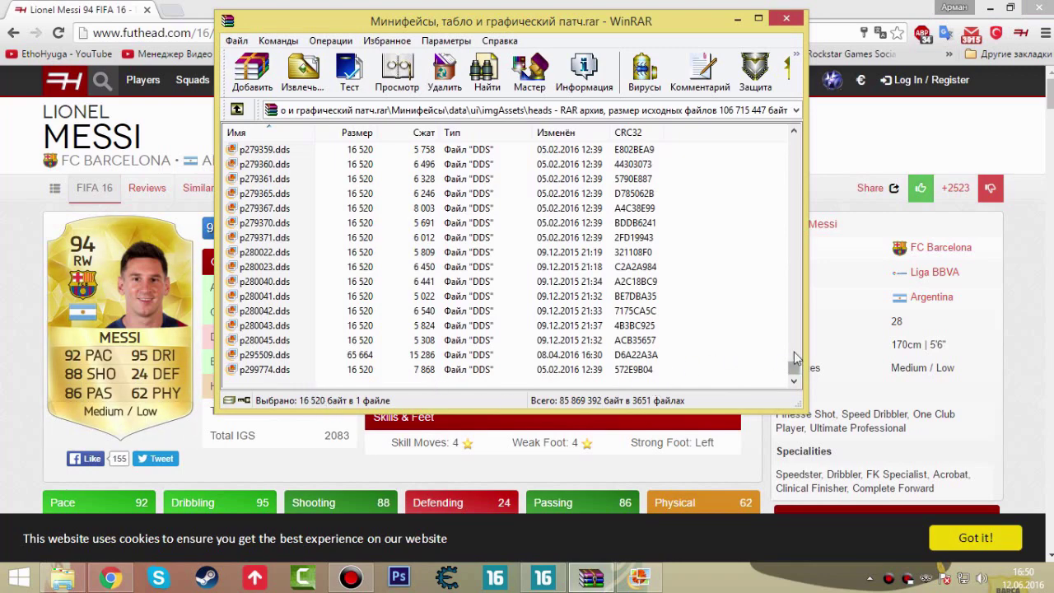
pyautogui.moveTo(793, 373); pyautogui.dragTo(777, 406)
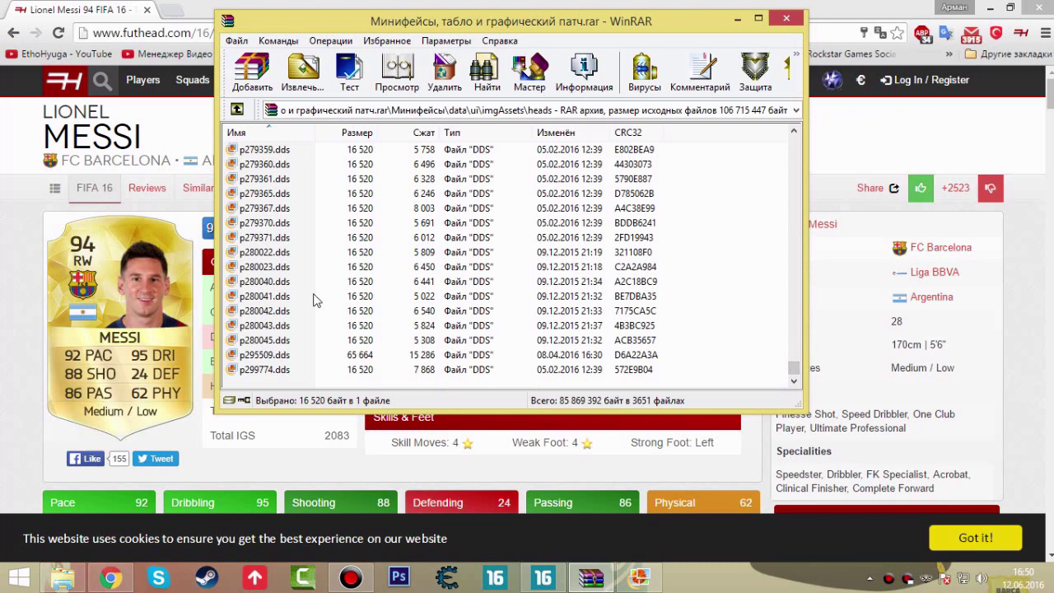
pyautogui.click(351, 152)
pyautogui.scroll(20, 399, 301)
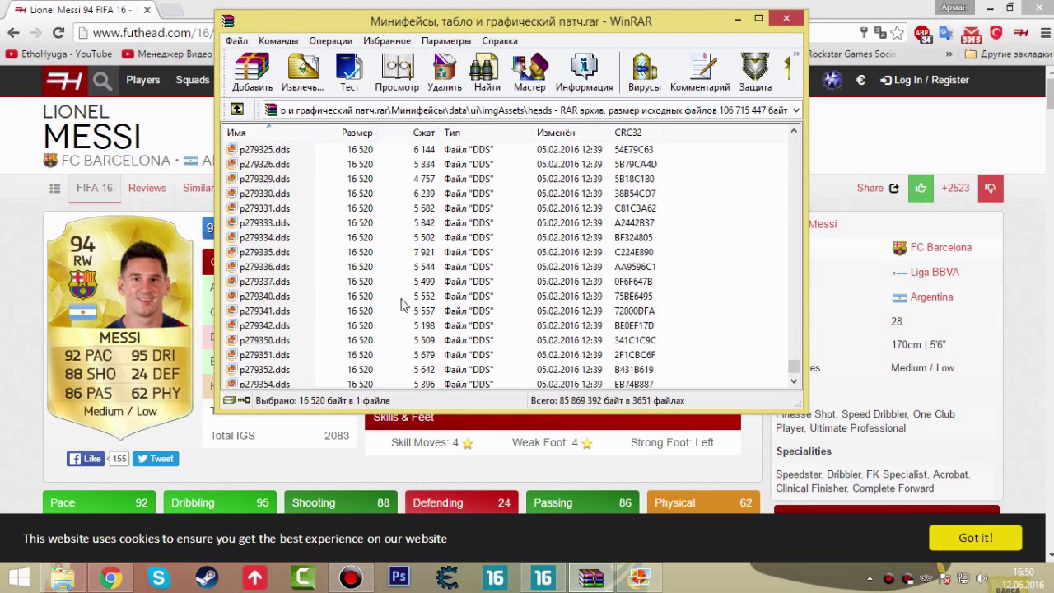
pyautogui.scroll(-10, 568, 339)
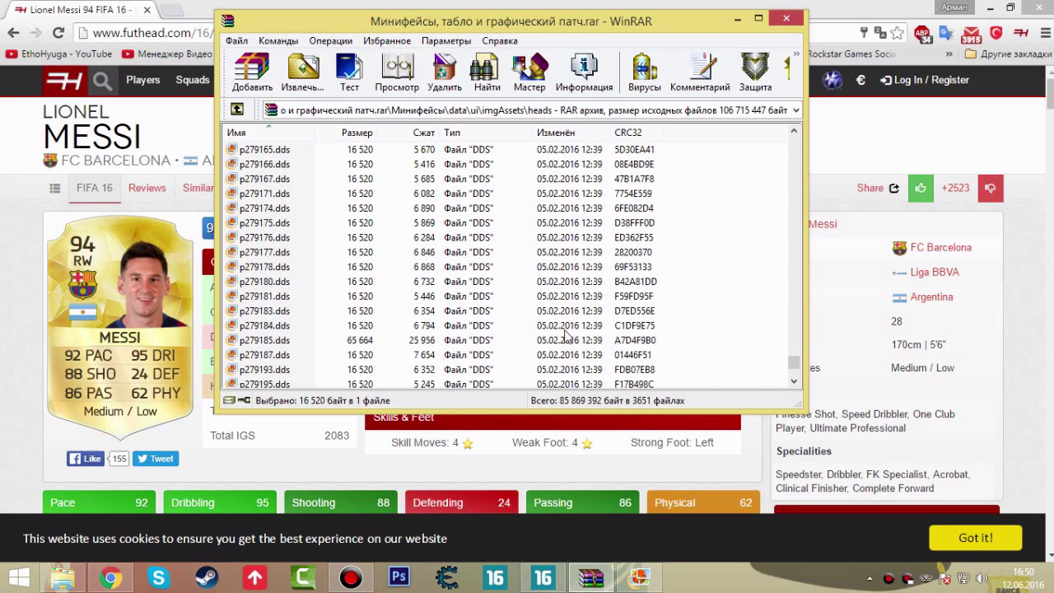
pyautogui.doubleClick(310, 340)
pyautogui.click(1039, 8)
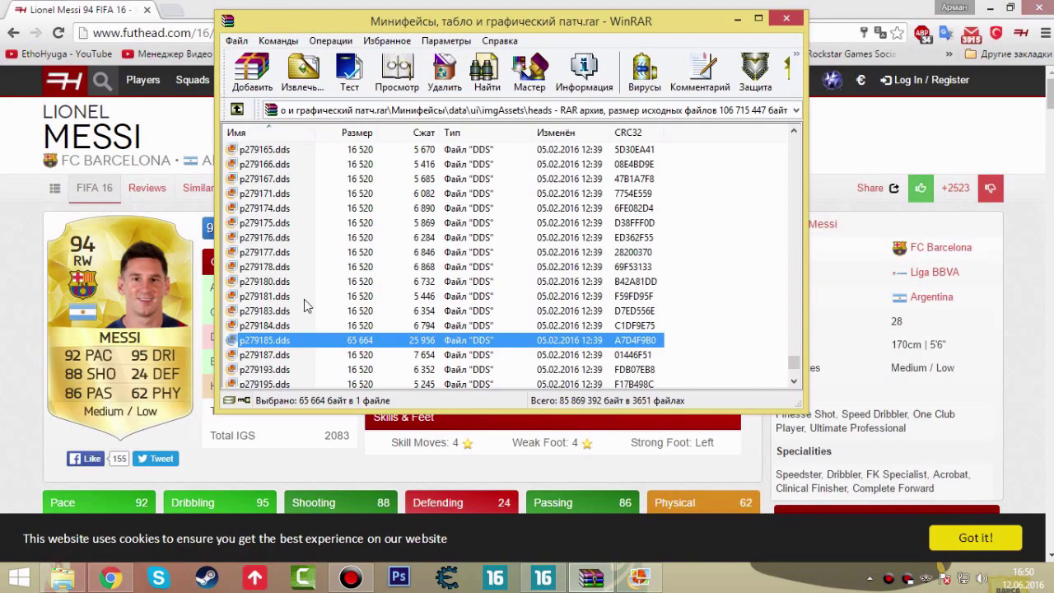
pyautogui.doubleClick(356, 356)
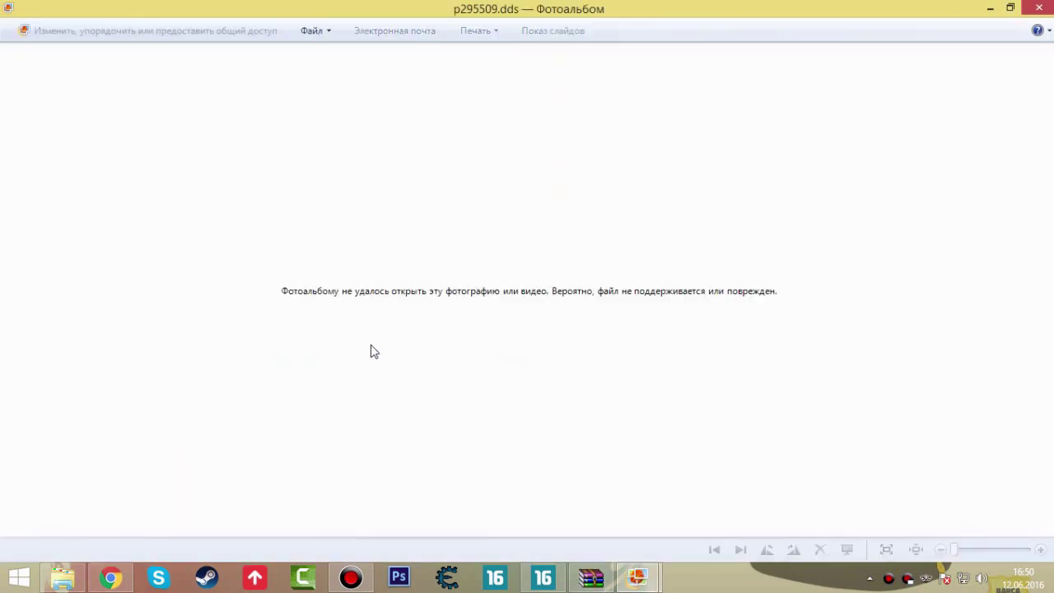
pyautogui.click(1039, 8)
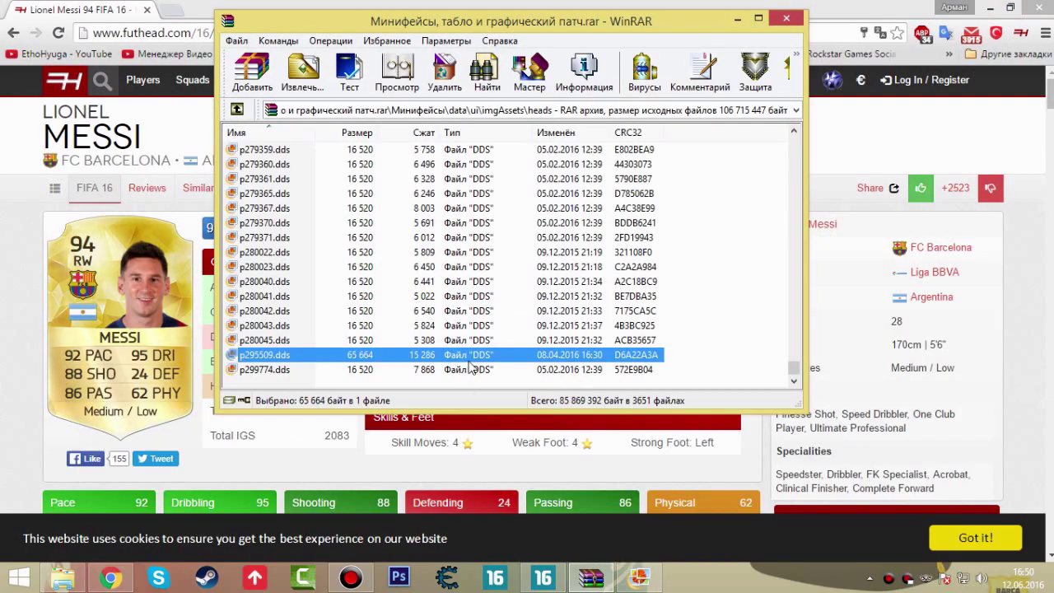
# Select all the miniface files in the heads folder to check their total, and clear the selection
pyautogui.click(465, 371)
pyautogui.moveTo(679, 380); pyautogui.dragTo(191, 169)
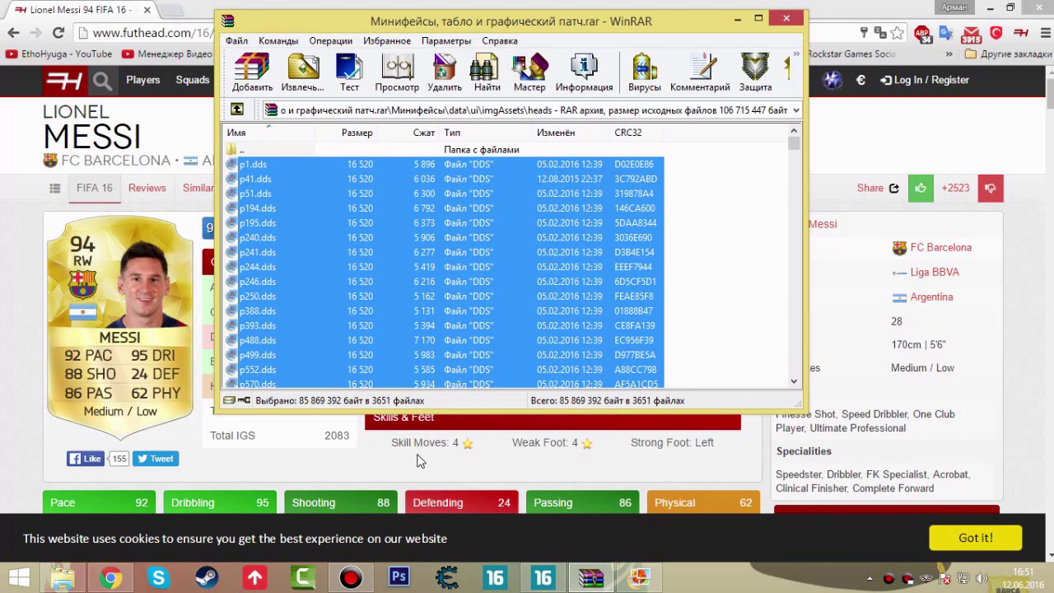
pyautogui.click(725, 279)
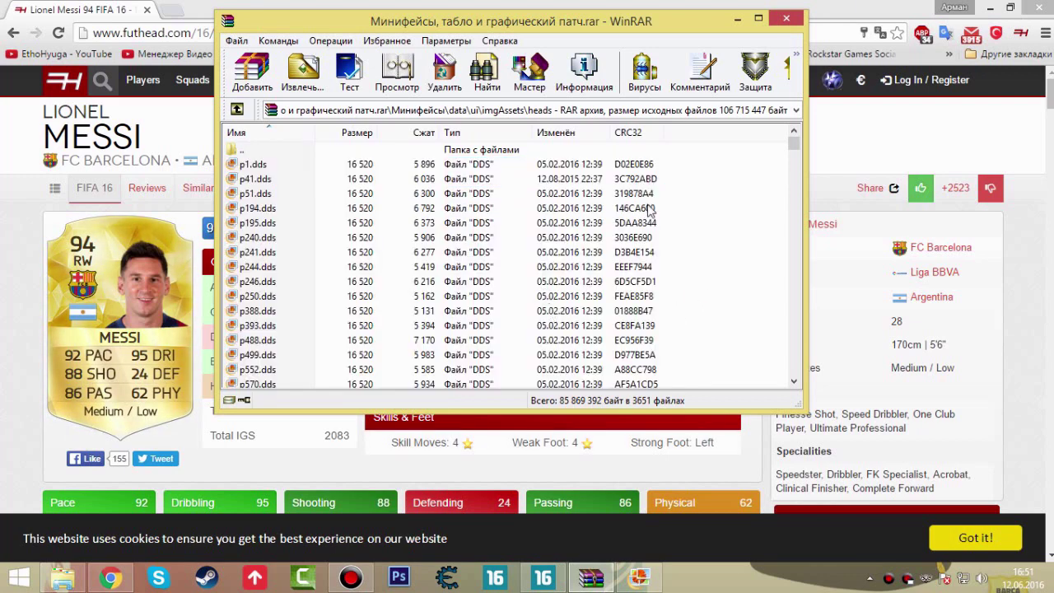
# Place the archive's Минифейсы contents beside the FIFA 16 installation folder and select the archive's data folder
pyautogui.click(786, 18)
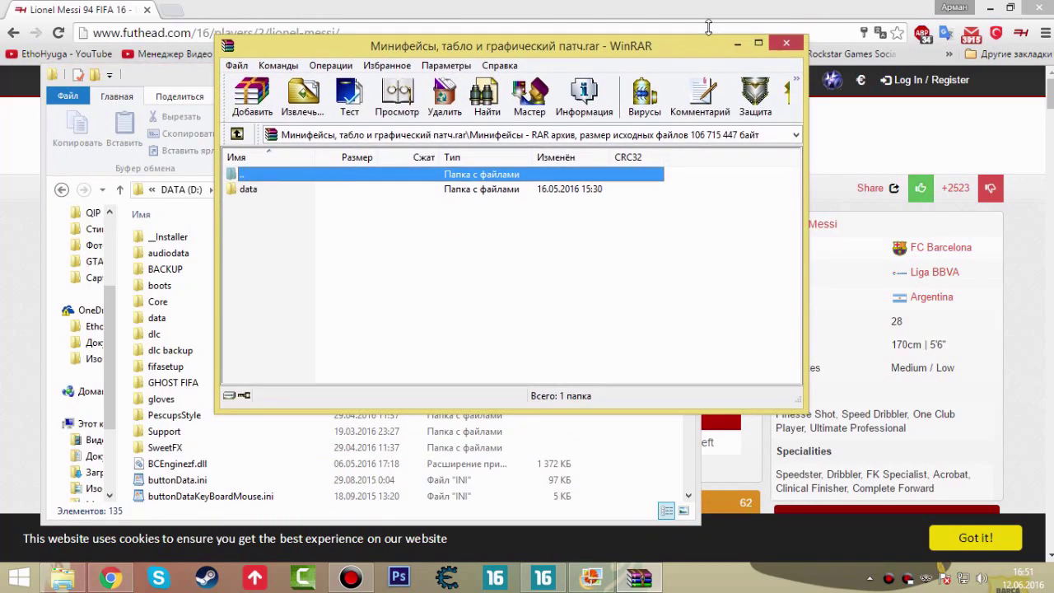
pyautogui.moveTo(665, 43); pyautogui.dragTo(1053, 210)
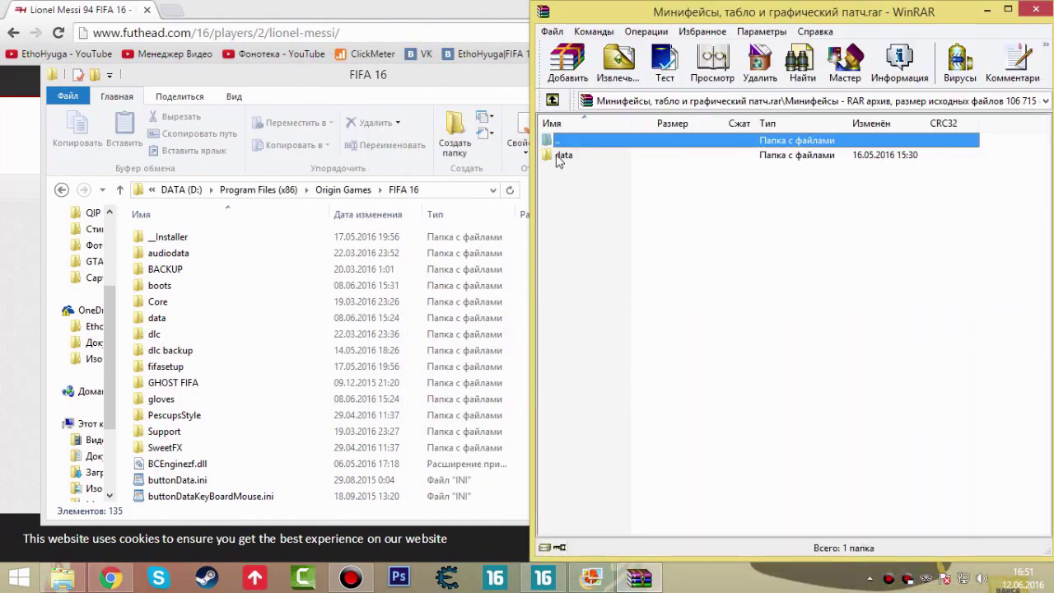
pyautogui.click(387, 77)
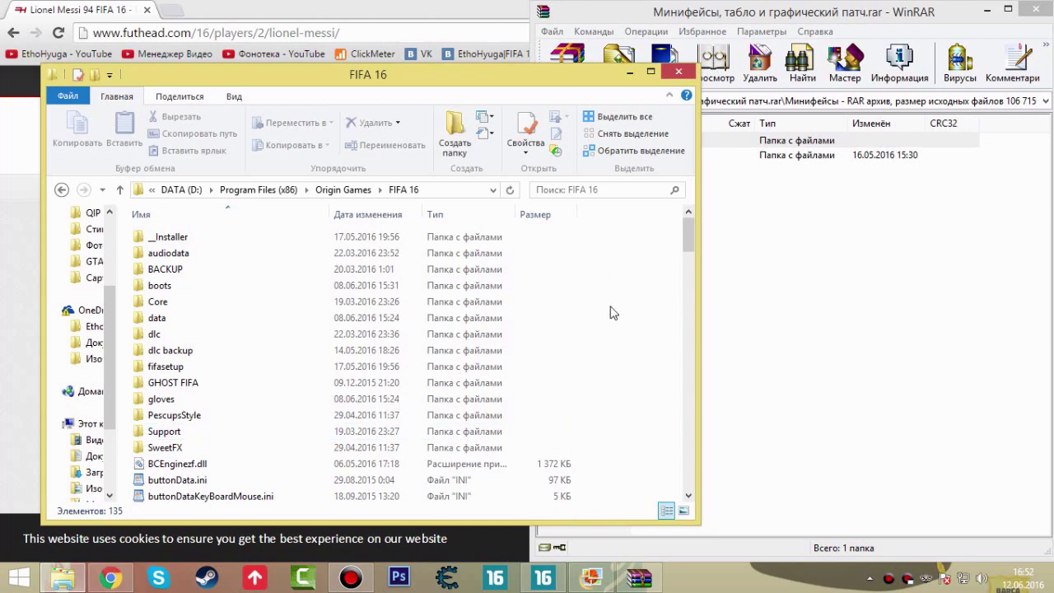
pyautogui.moveTo(728, 158); pyautogui.dragTo(332, 201)
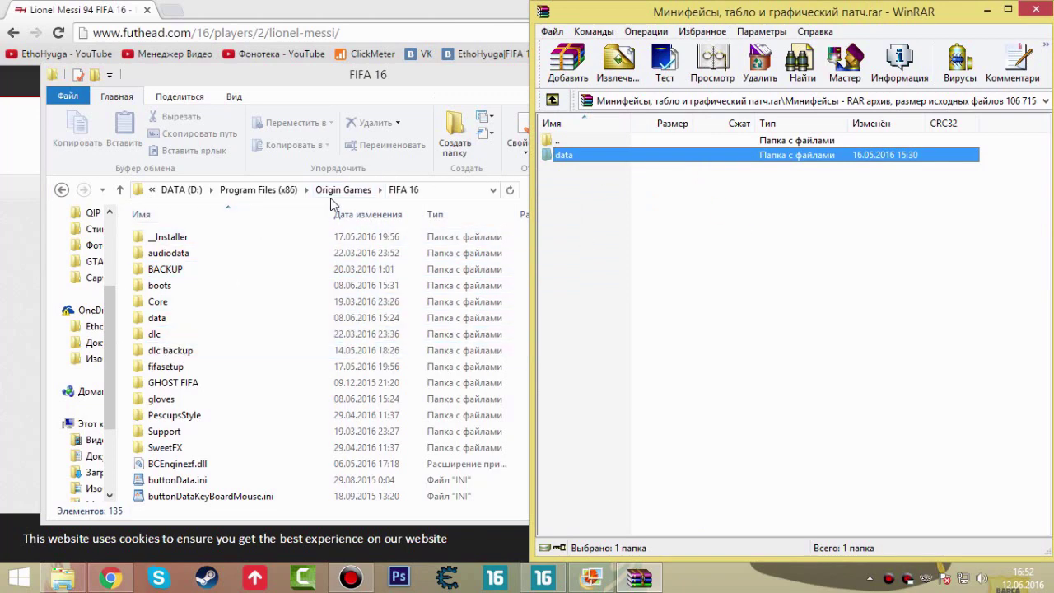
# Create a folder named dada in Origin Games and copy the archive's data folder into it
pyautogui.click(339, 190)
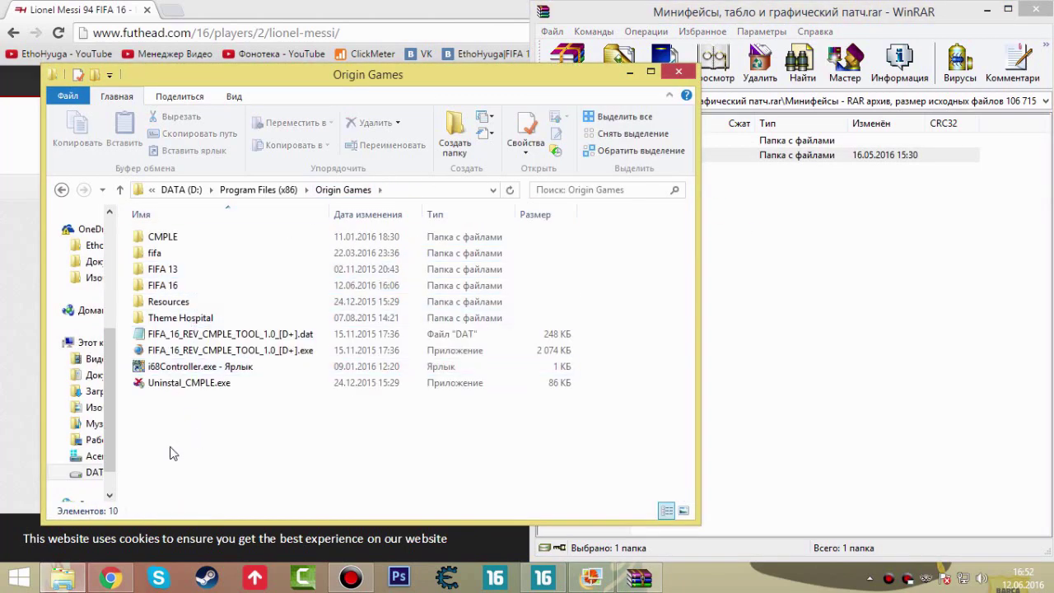
pyautogui.hotkey('ctrl', 'shift', 'n')
pyautogui.write('dada')
pyautogui.press('Return')
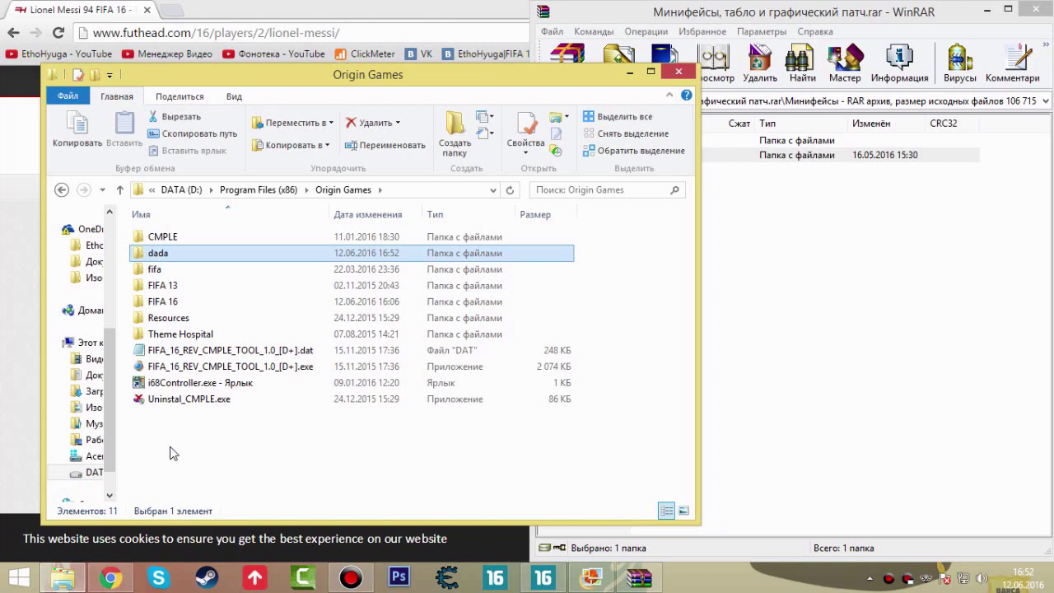
pyautogui.doubleClick(266, 253)
pyautogui.click(889, 353)
pyautogui.moveTo(716, 156); pyautogui.dragTo(169, 330)
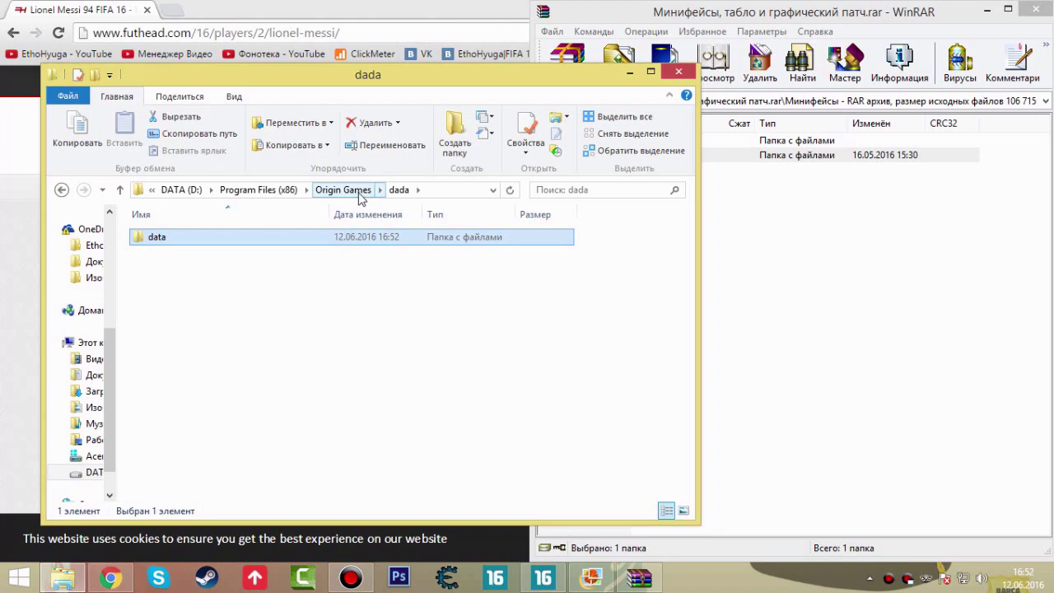
# Look through the miniface files in FIFA 16\data\ui\imgAssets\heads, and return to the game's data folder
pyautogui.hotkey('alt', 'Left')
pyautogui.click(189, 321)
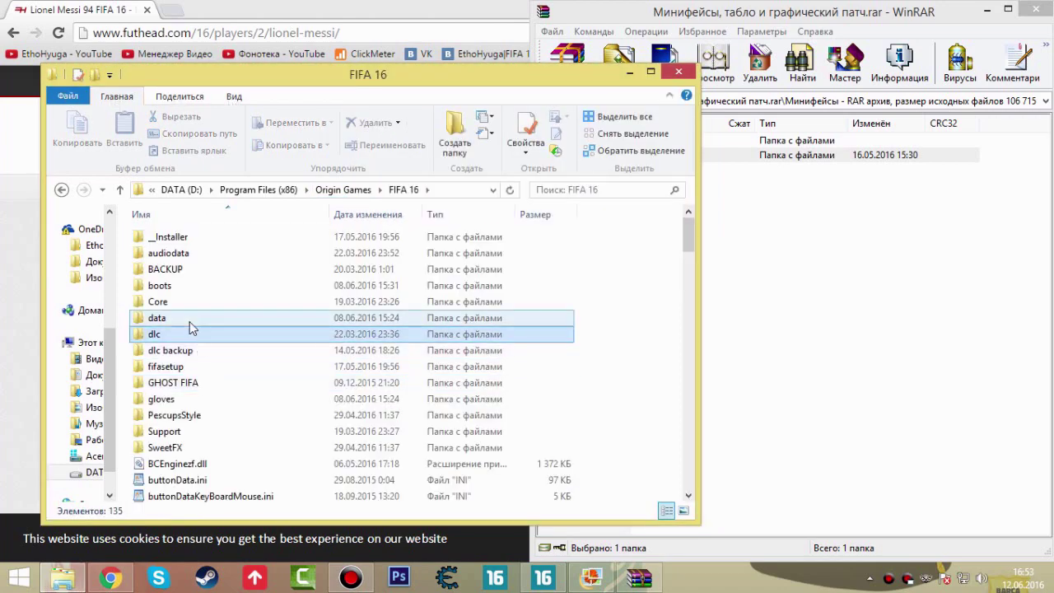
pyautogui.doubleClick(190, 323)
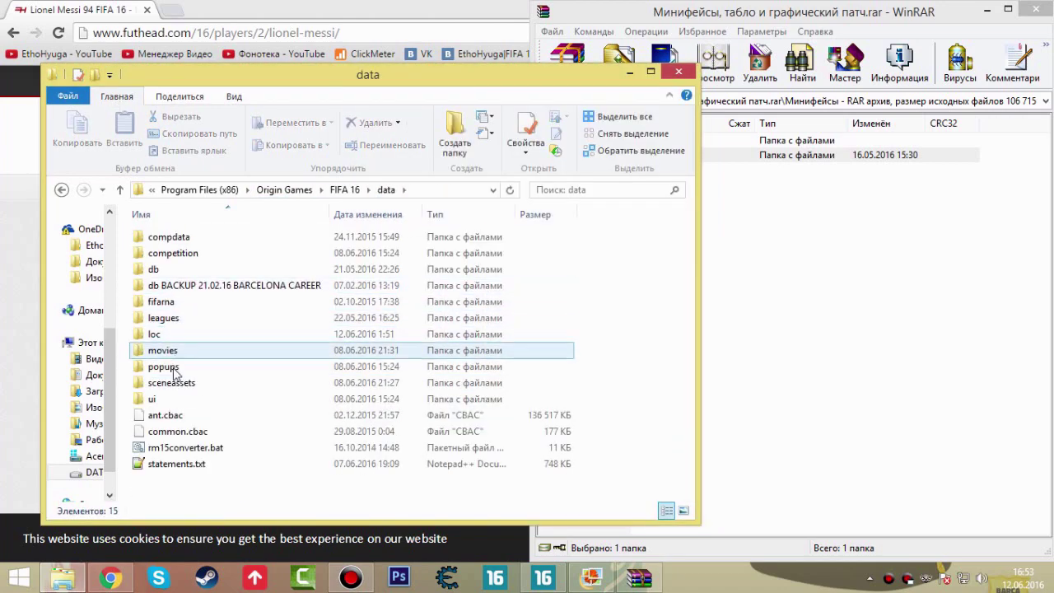
pyautogui.doubleClick(153, 400)
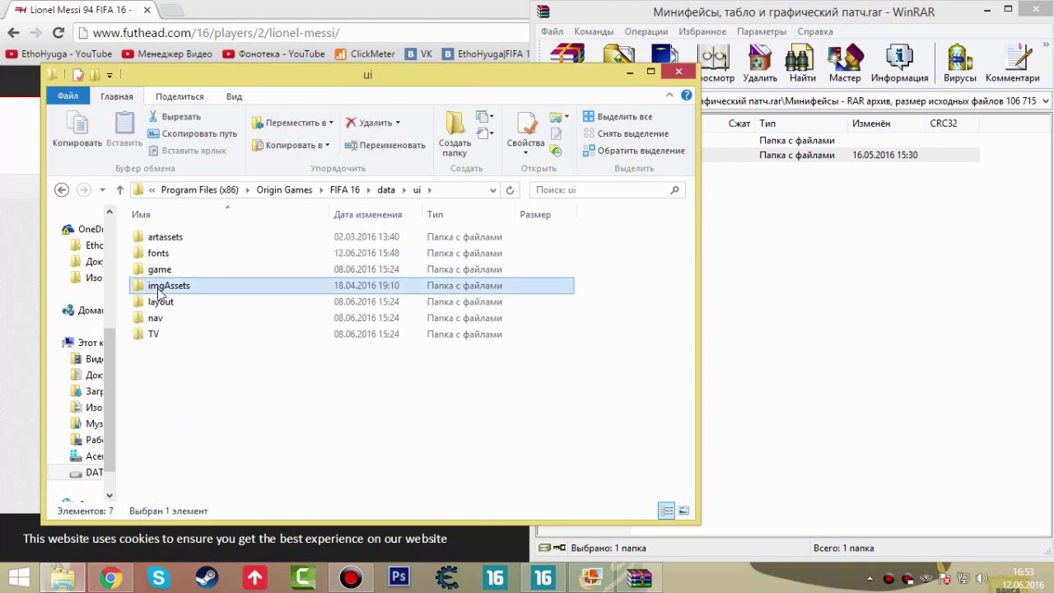
pyautogui.doubleClick(168, 284)
pyautogui.doubleClick(160, 415)
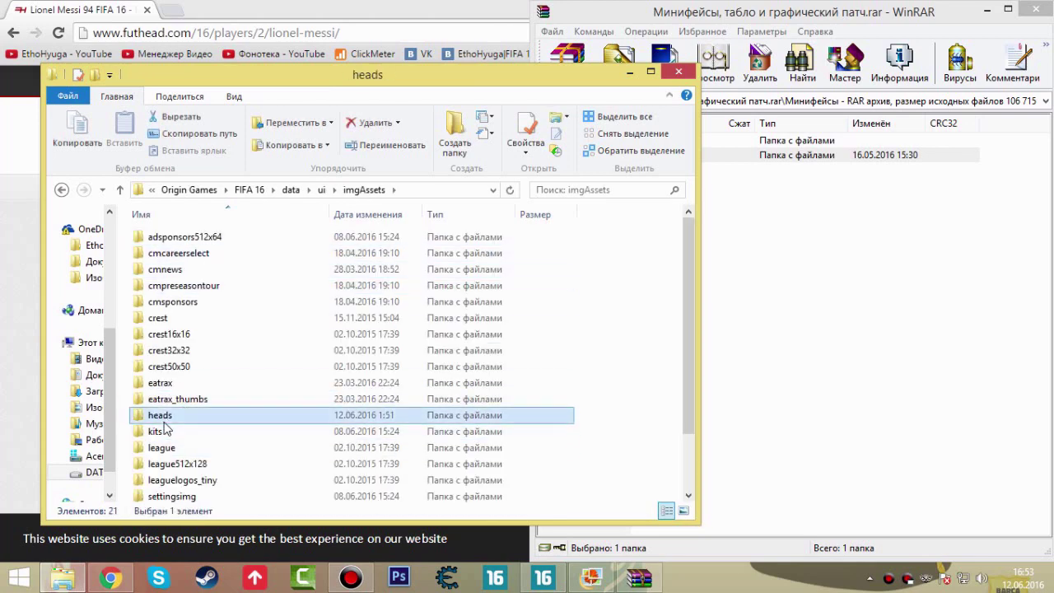
pyautogui.scroll(-5, 463, 329)
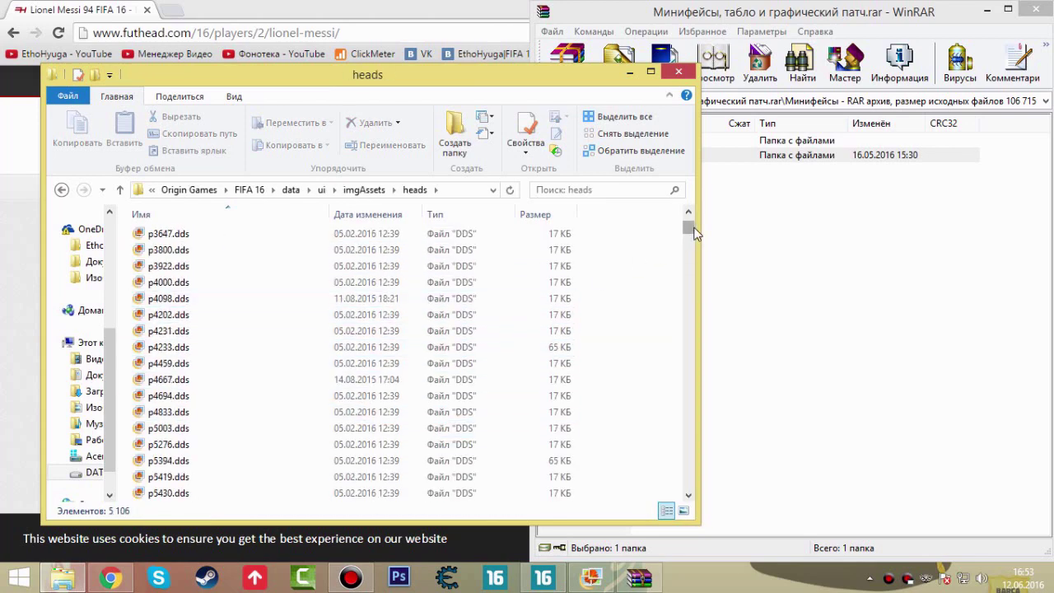
pyautogui.moveTo(689, 228)
pyautogui.mouseDown()
pyautogui.moveTo(665, 486)
pyautogui.moveTo(663, 365)
pyautogui.moveTo(688, 220)
pyautogui.mouseUp()
pyautogui.click(290, 190)
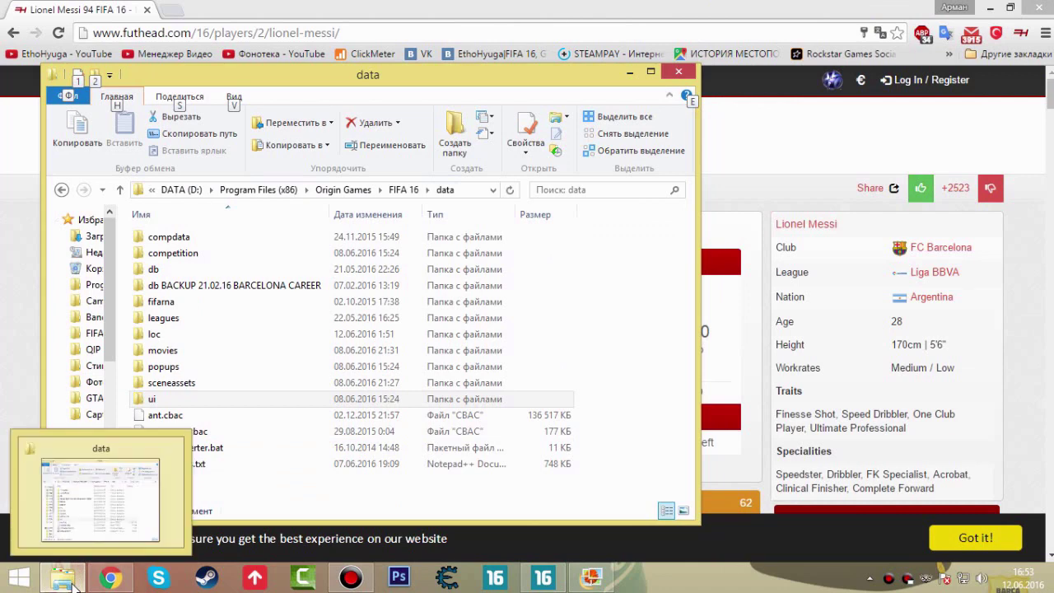
# Open the Регенератор folder in the miniface archive and select all the i68Controller files
pyautogui.click(677, 272)
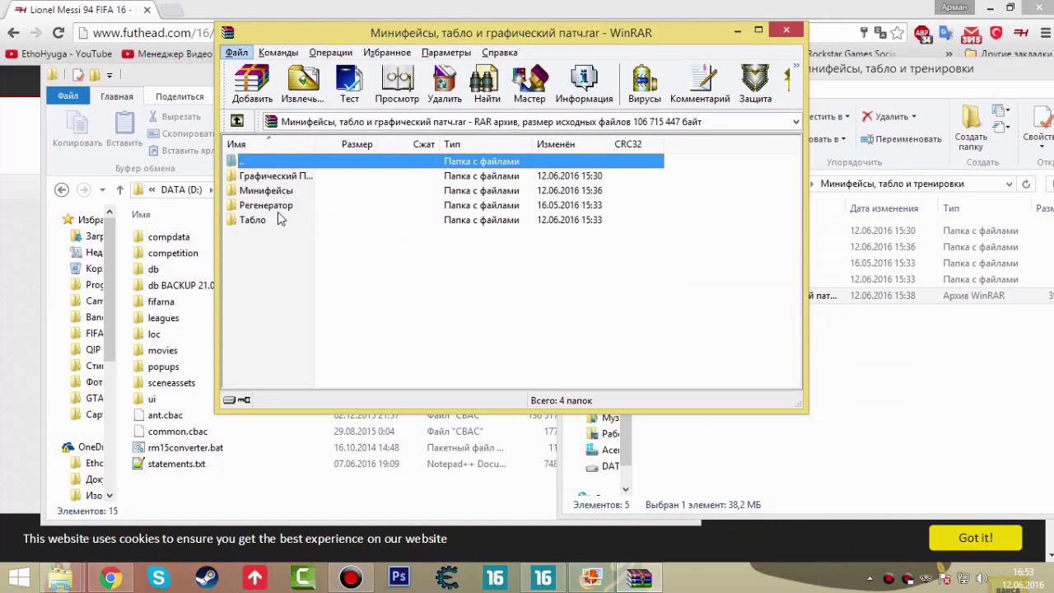
pyautogui.doubleClick(288, 213)
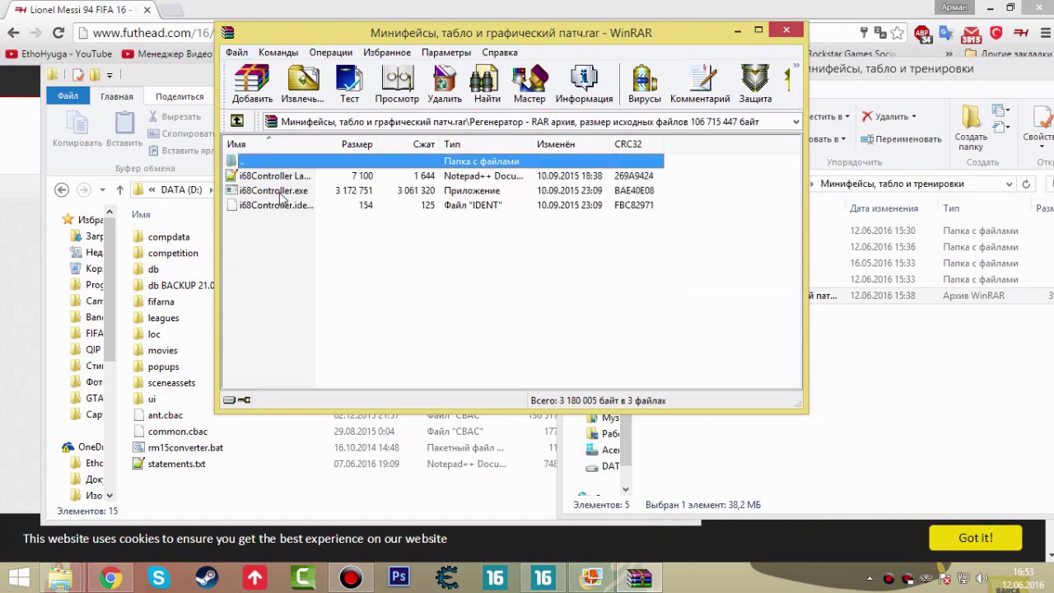
pyautogui.press('BackSpace')
pyautogui.doubleClick(265, 205)
pyautogui.hotkey('ctrl', 'a')
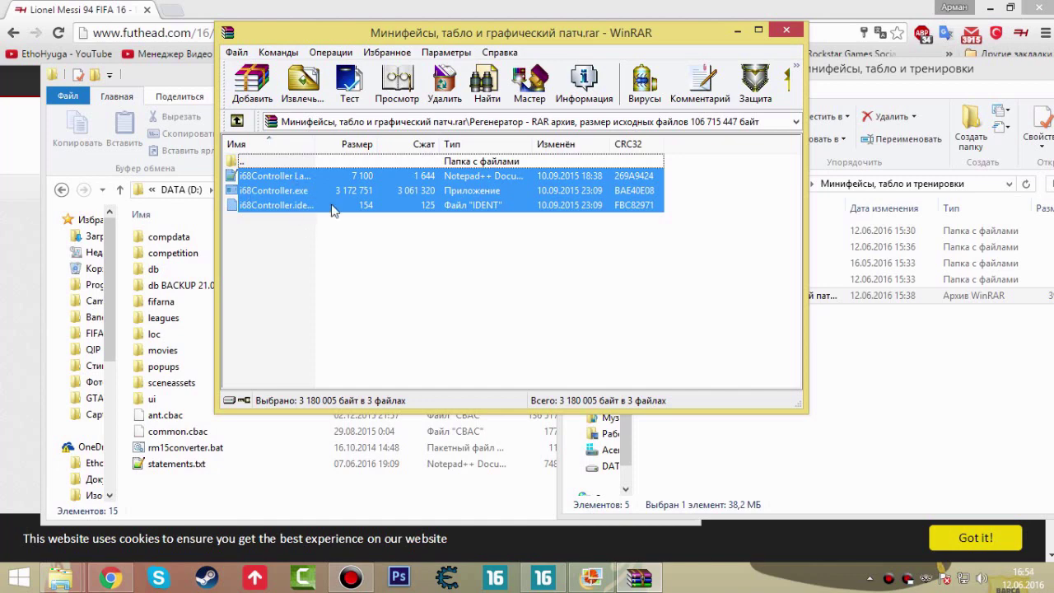
# Clear the file selection and launch i68Controller.exe from the Регенератор folder
pyautogui.click(869, 578)
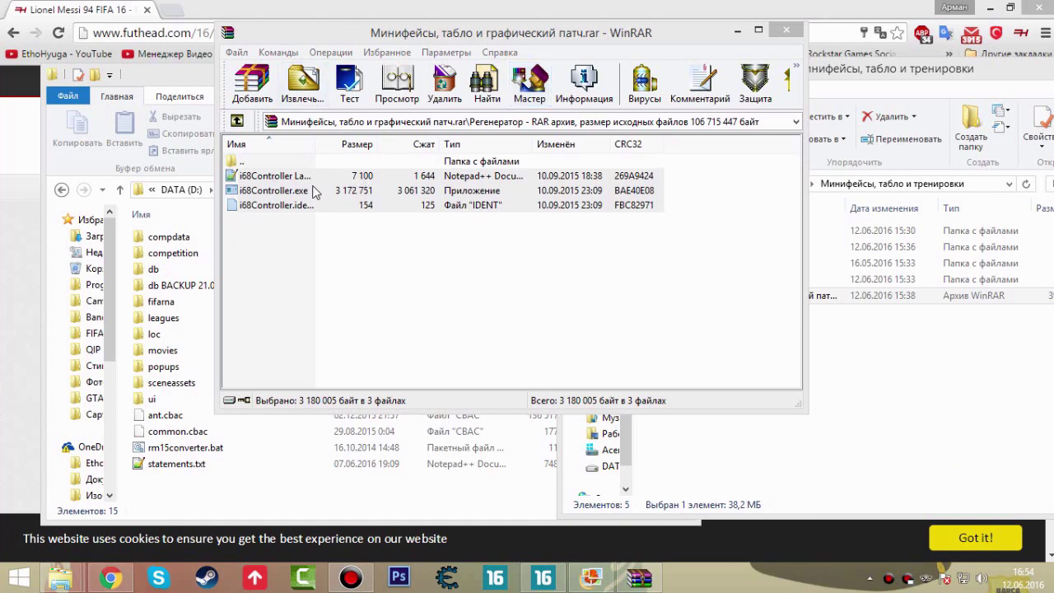
pyautogui.click(783, 349)
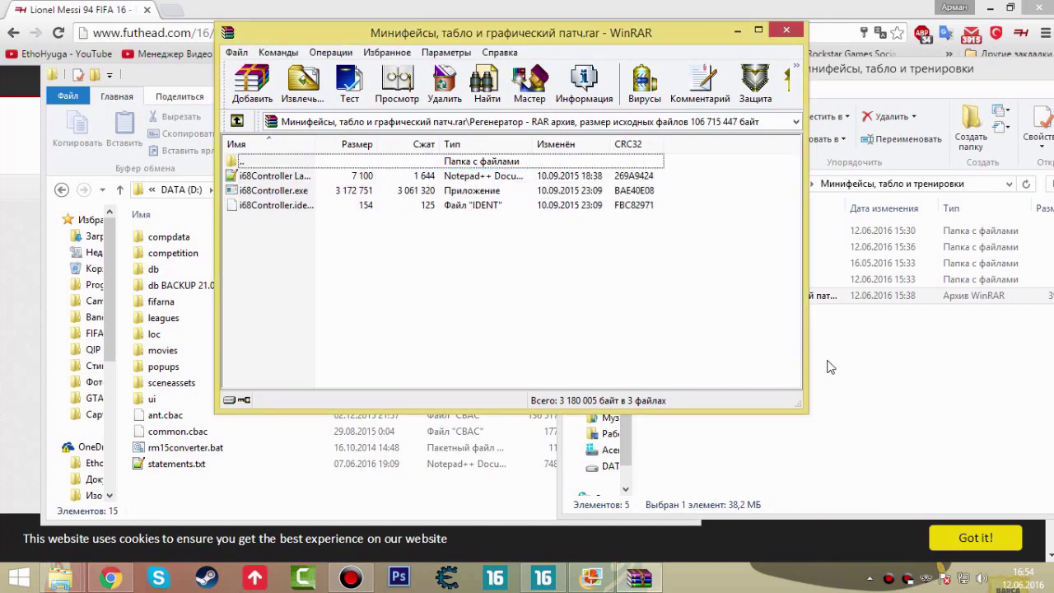
pyautogui.moveTo(324, 247); pyautogui.dragTo(274, 264)
pyautogui.doubleClick(265, 193)
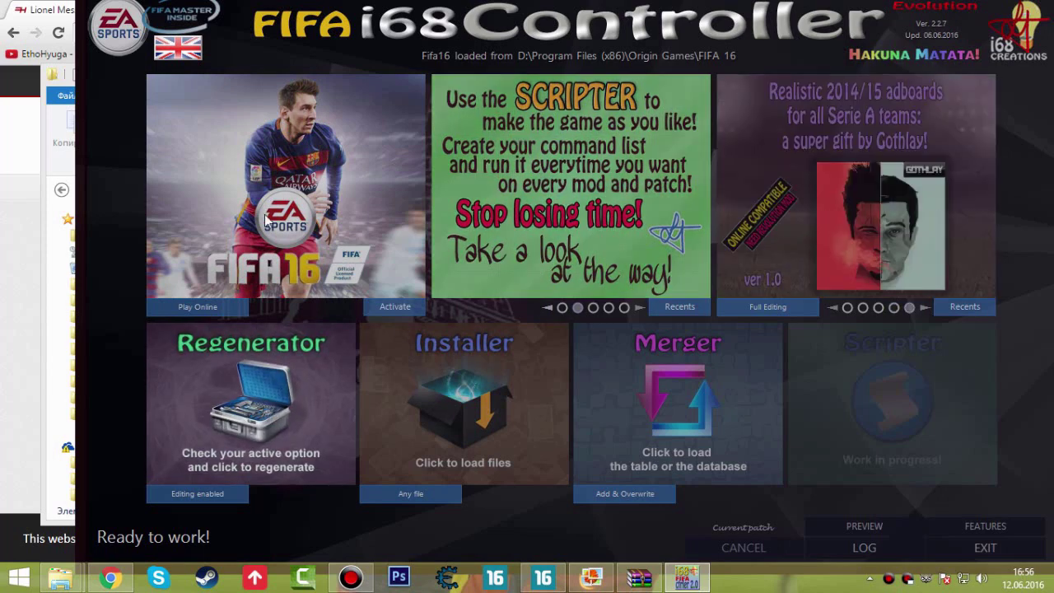
# Run the Regenerator on the loaded FIFA 16 installation and exit i68Controller
pyautogui.click(219, 420)
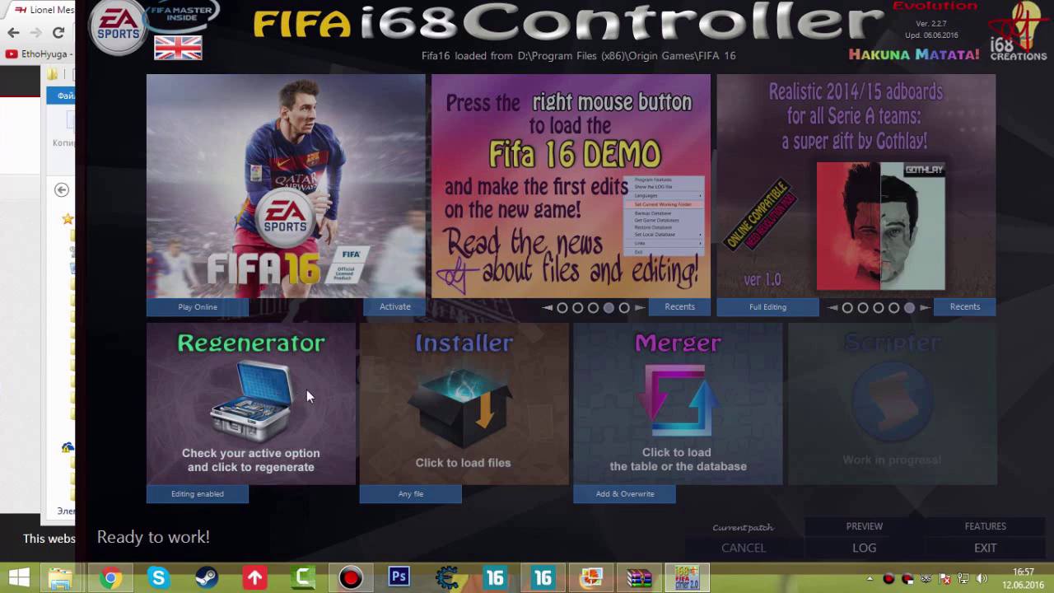
pyautogui.click(979, 549)
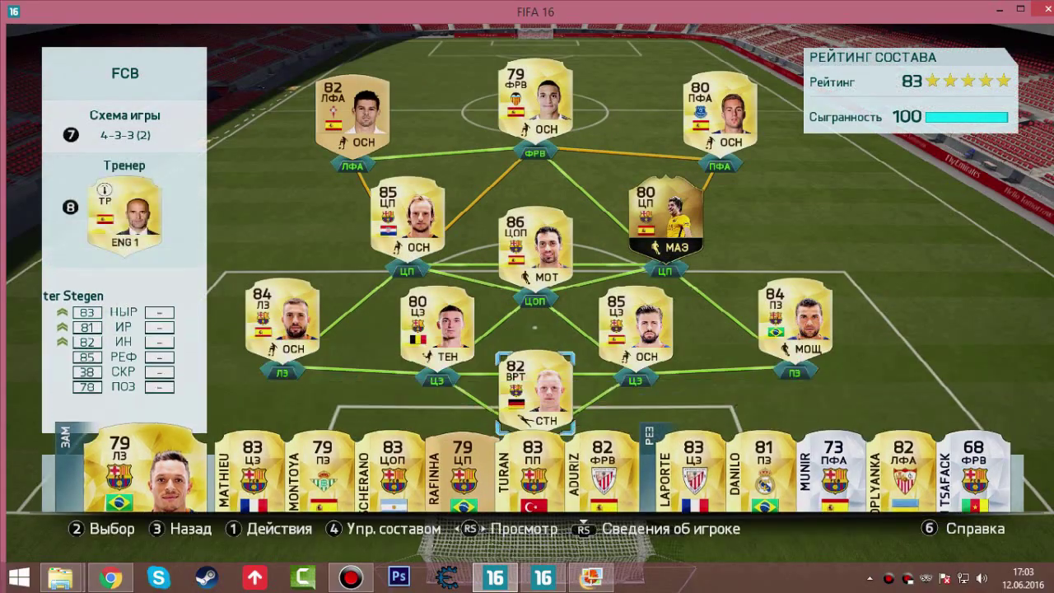
# In FIFA 16, move through the FCB starting lineup to examine the minifaces on the player cards
pyautogui.press('Left')
pyautogui.press('Right')
pyautogui.press('Right')
pyautogui.press('Down')
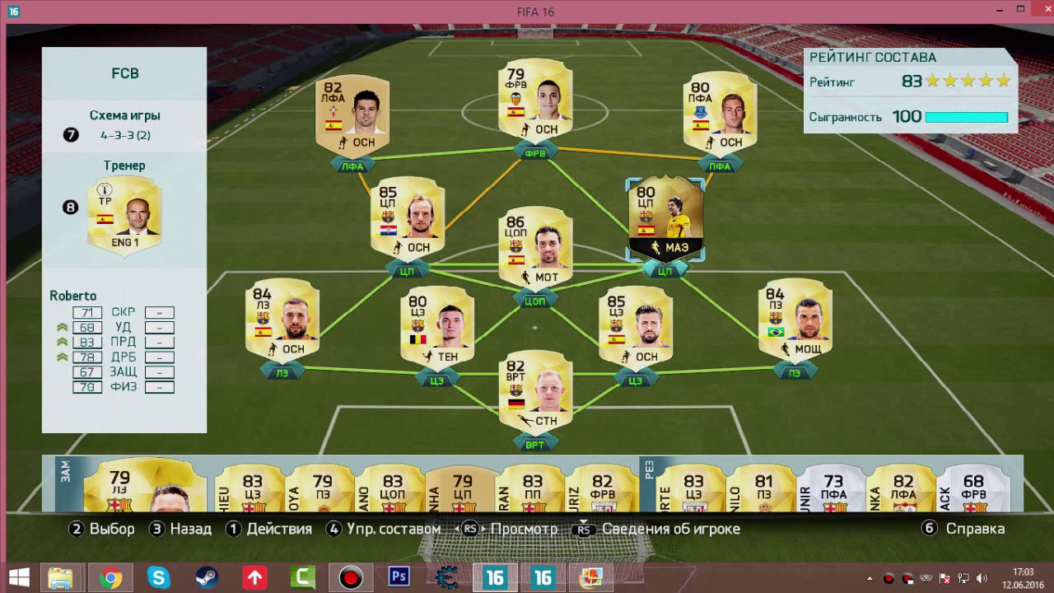
pyautogui.press('Up')
pyautogui.press('Up')
pyautogui.press('Right')
pyautogui.press('Down')
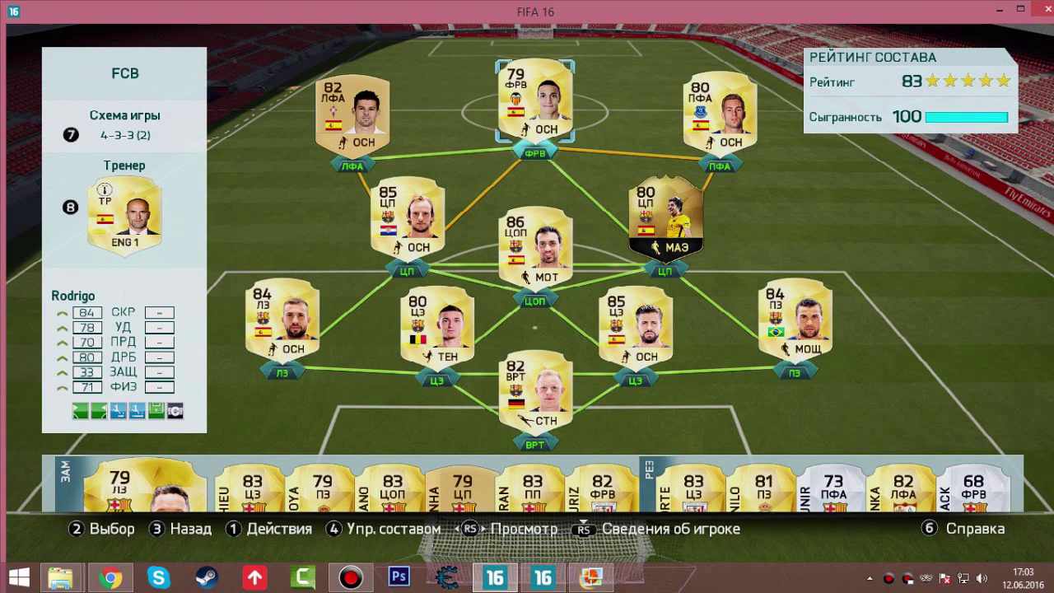
# Open Deulofeu's biography to examine the miniface on the card, and return to the squad
pyautogui.press('Up')
pyautogui.press('Return')
pyautogui.press('Escape')
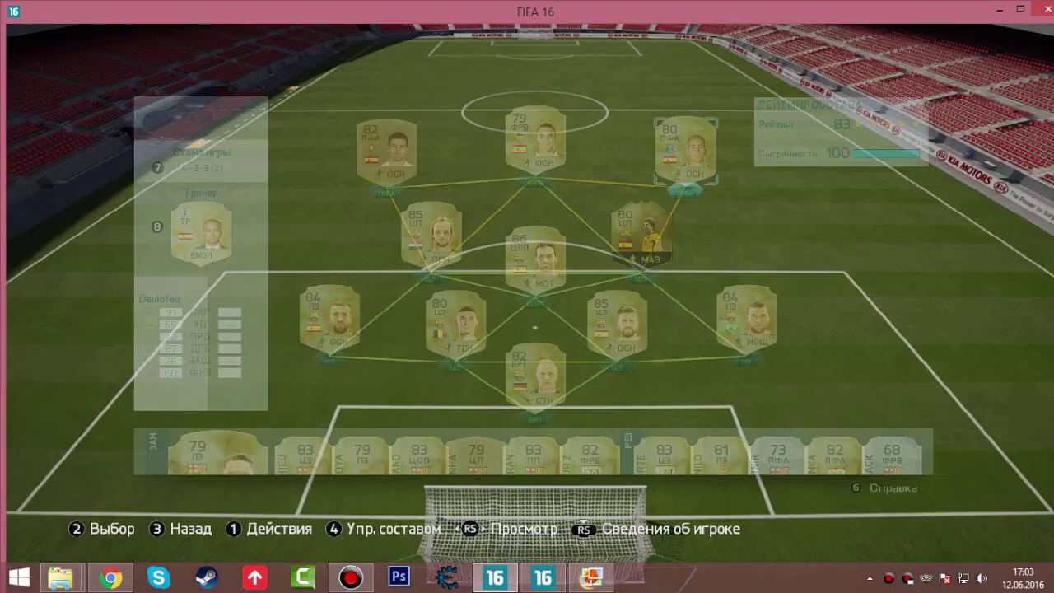
pyautogui.press('Return')
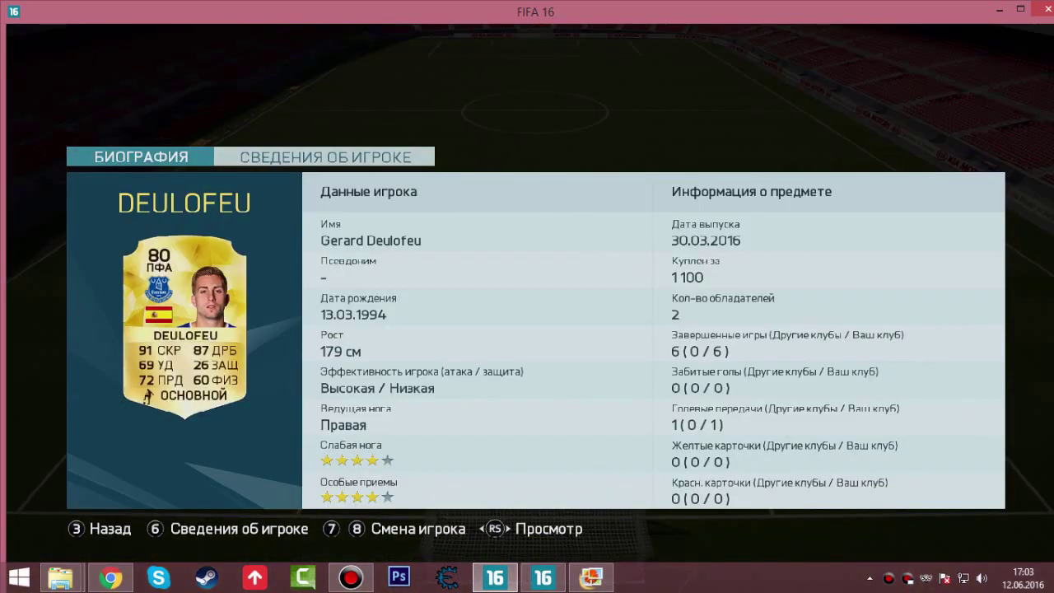
pyautogui.press('Escape')
# View the player details of forwards Rodrigo and Nolito, closing each
pyautogui.press('Left')
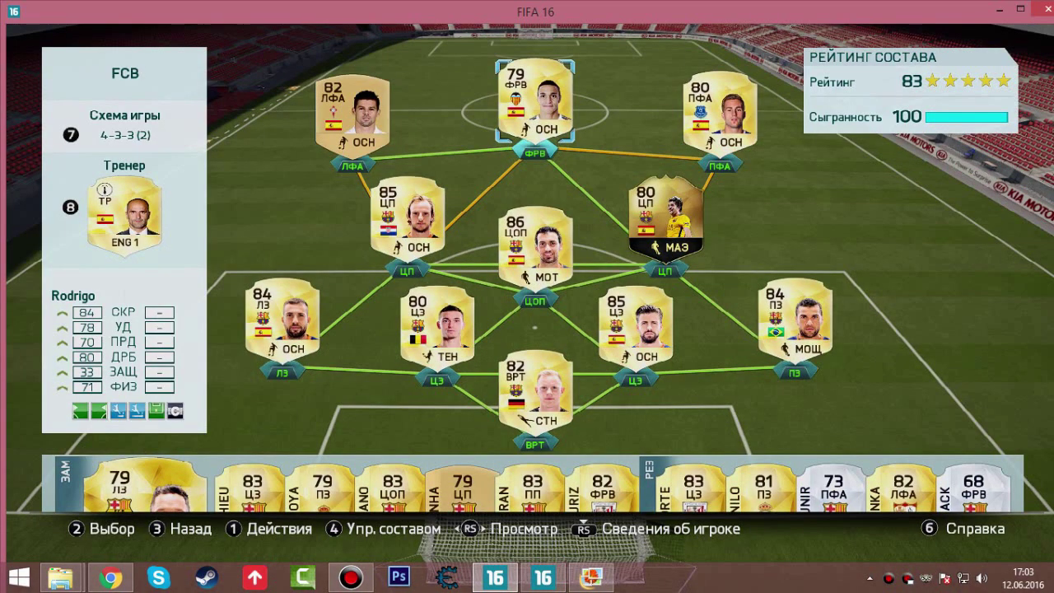
pyautogui.press('Return')
pyautogui.press('Escape')
pyautogui.press('Left')
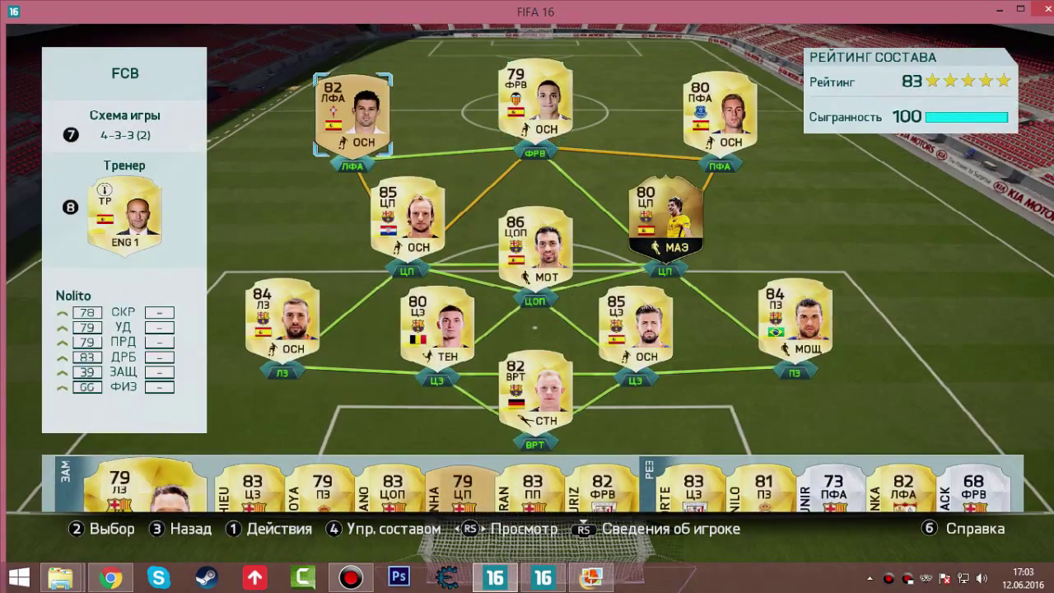
pyautogui.press('Return')
pyautogui.press('Escape')
# View Rakitić's player details, close them and move on to Piqué's card
pyautogui.press('Down')
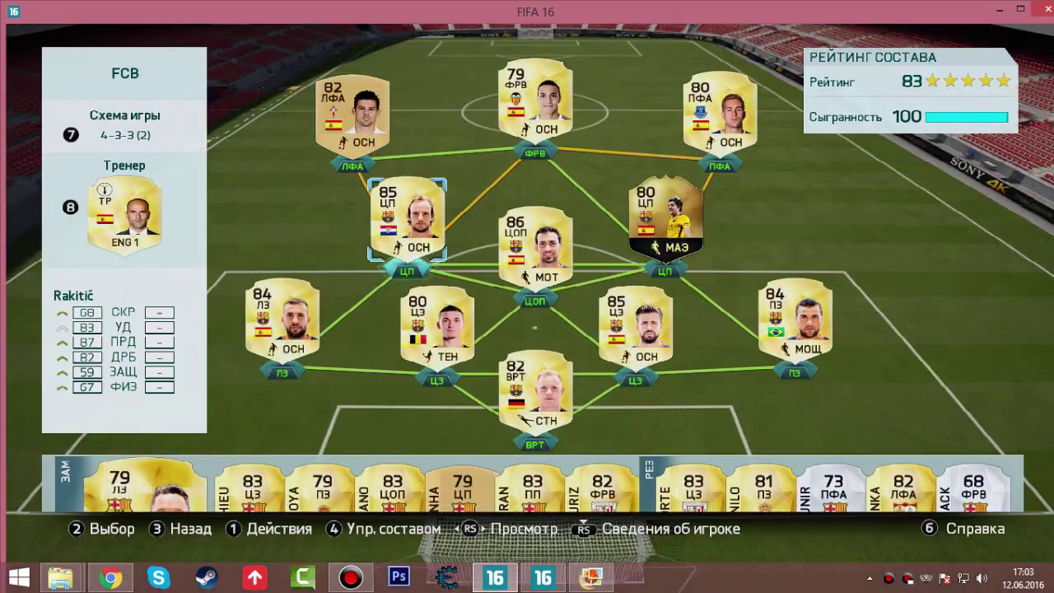
pyautogui.press('Return')
pyautogui.press('Escape')
pyautogui.press('Right')
pyautogui.press('Down')
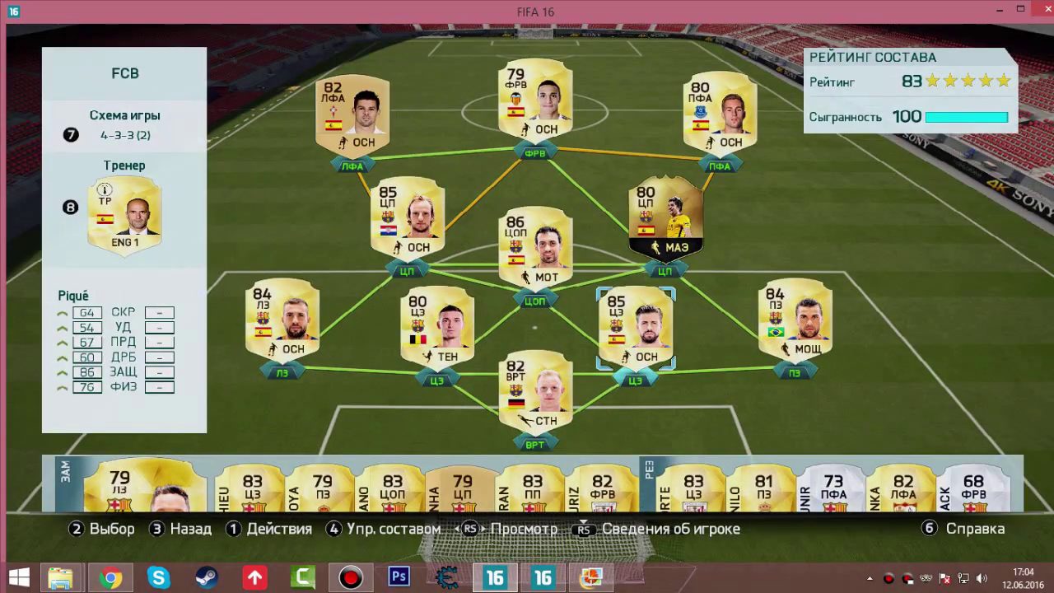
# Go to Montoya among the substitutes, view his player details and close them
pyautogui.press('Down')
pyautogui.press('Down')
pyautogui.press('Right')
pyautogui.press('Right')
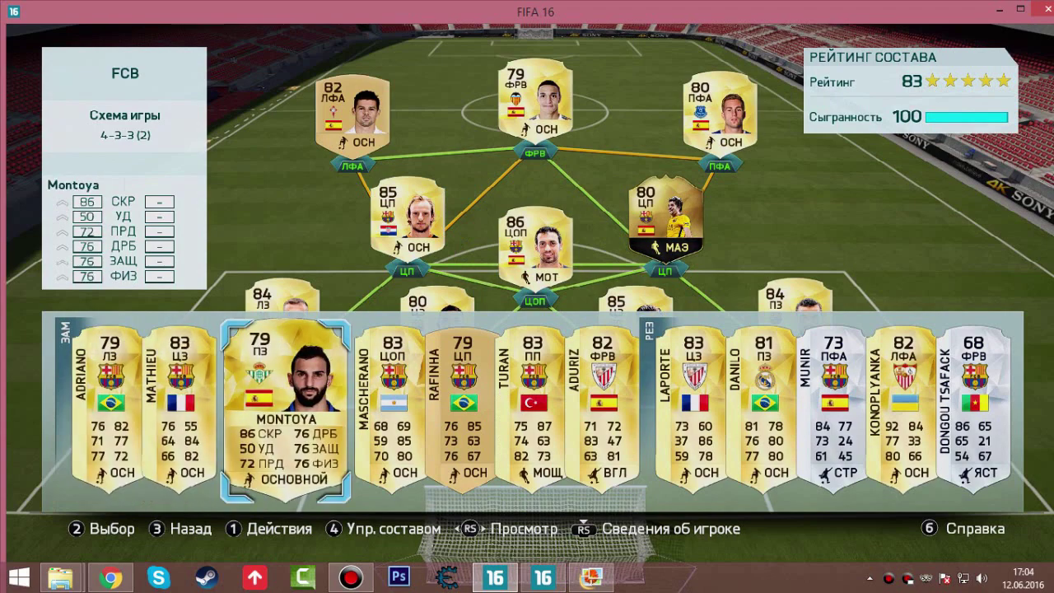
pyautogui.press('Return')
pyautogui.press('Escape')
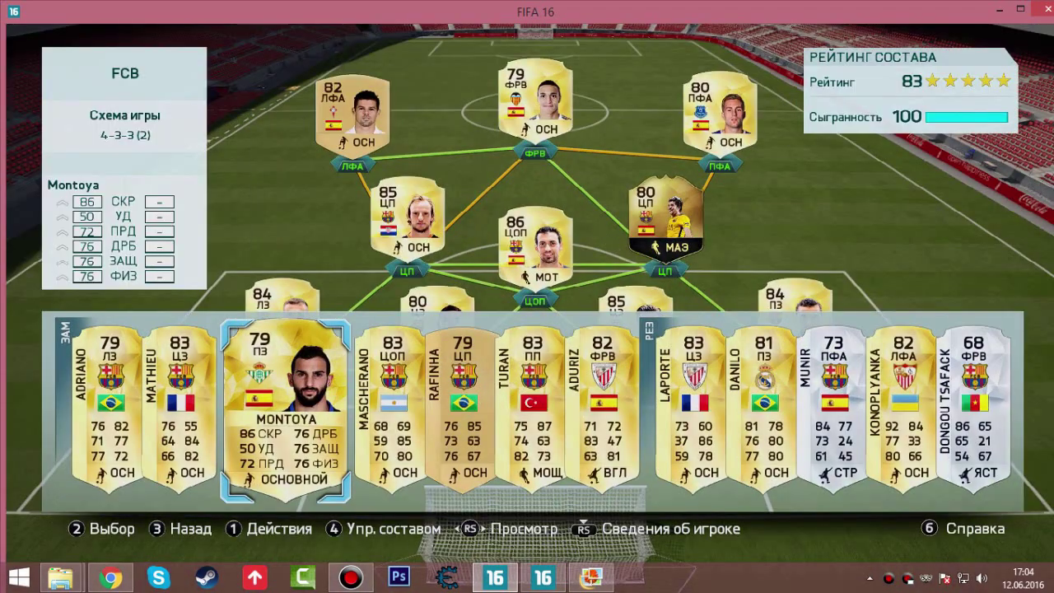
# Open Mascherano's biography to check the card's miniface, and close it
pyautogui.press('Right')
pyautogui.press('Right')
pyautogui.press('Left')
pyautogui.press('Return')
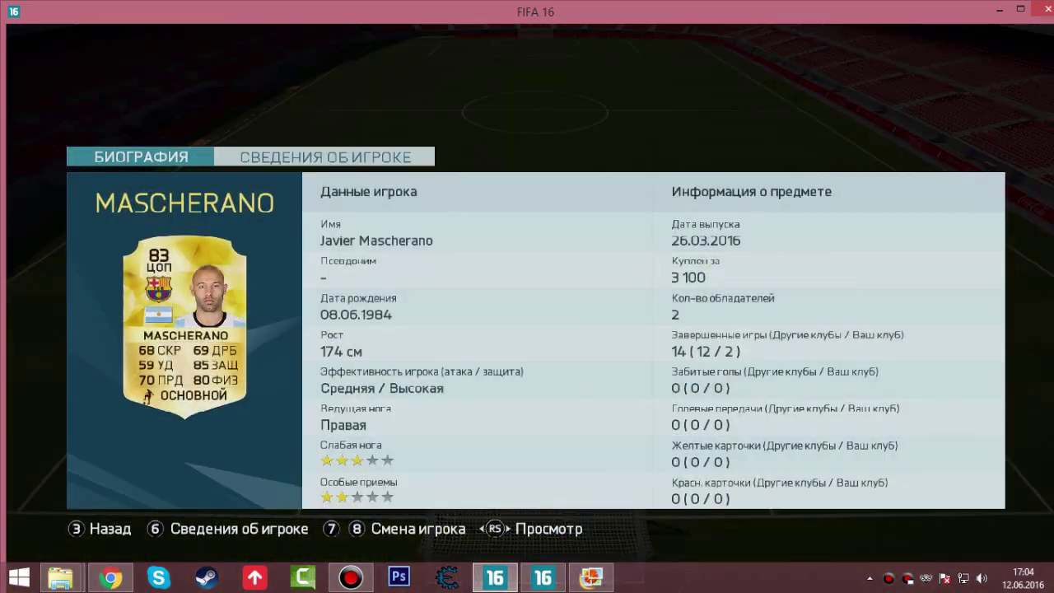
pyautogui.press('Escape')
# Examine the minifaces of the remaining substitutes and reserves, from Rafinha through Laporte to Konoplyanka
pyautogui.press('Right')
pyautogui.press('Right')
pyautogui.press('Right')
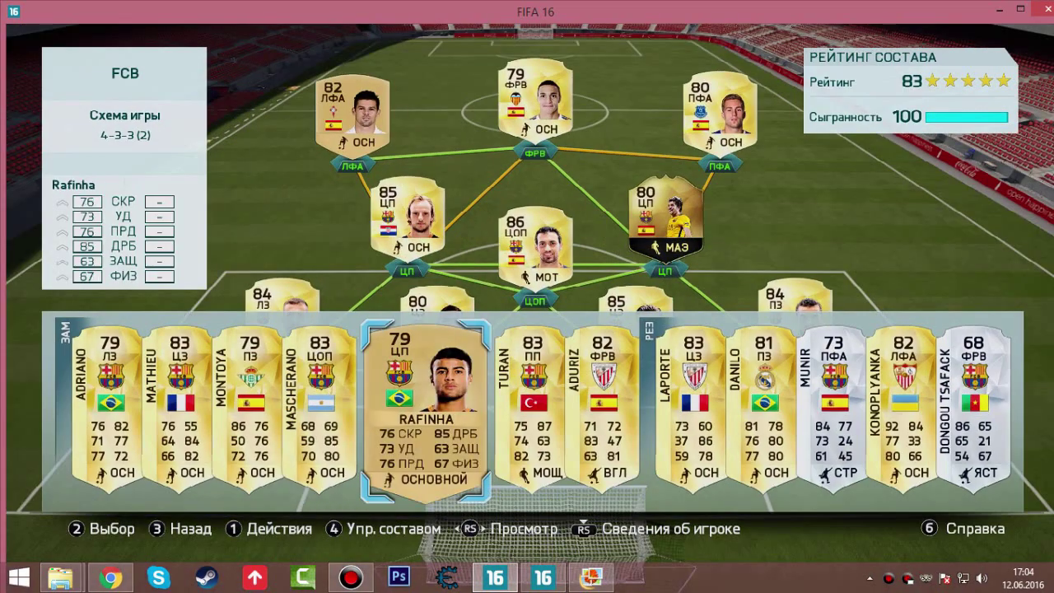
pyautogui.press('Right')
pyautogui.press('Right')
pyautogui.press('Right')
pyautogui.press('Right')
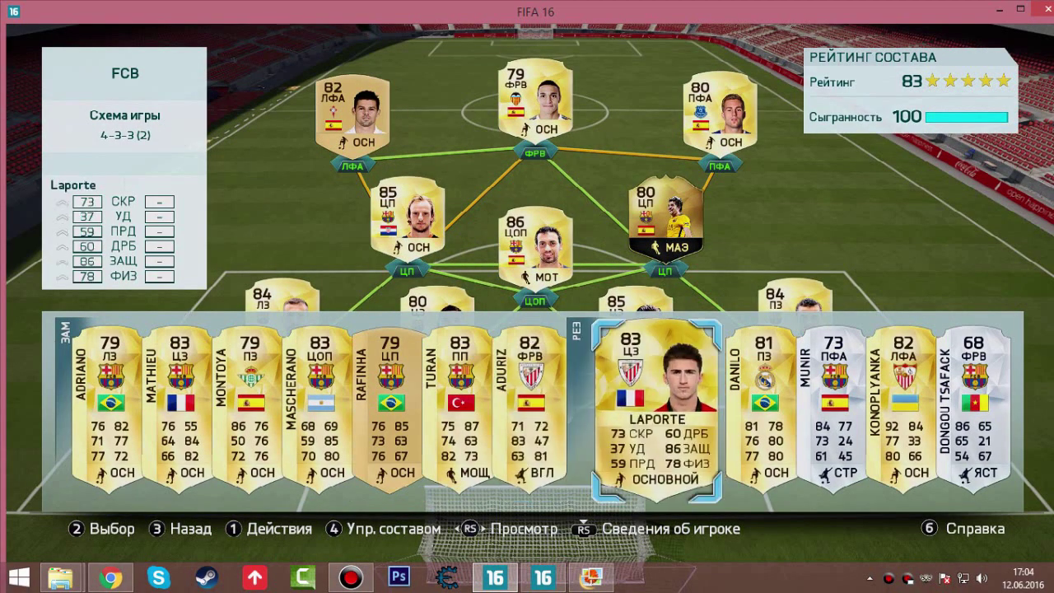
pyautogui.press('Right')
pyautogui.press('Left')
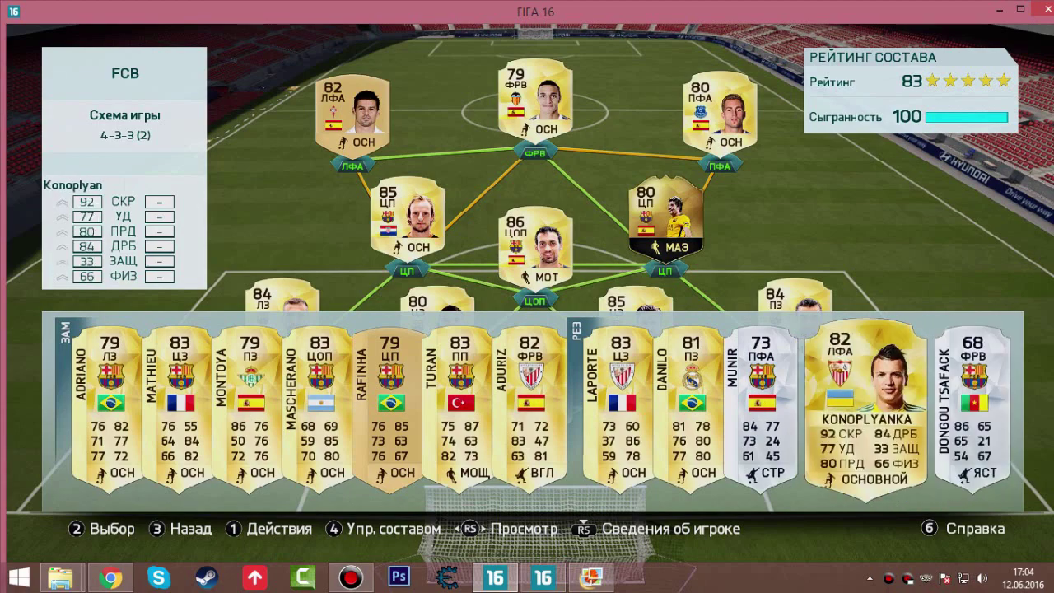
# View Konoplyanka's biography to check the card's miniface, close it and move on to Munir among the reserves
pyautogui.press('Return')
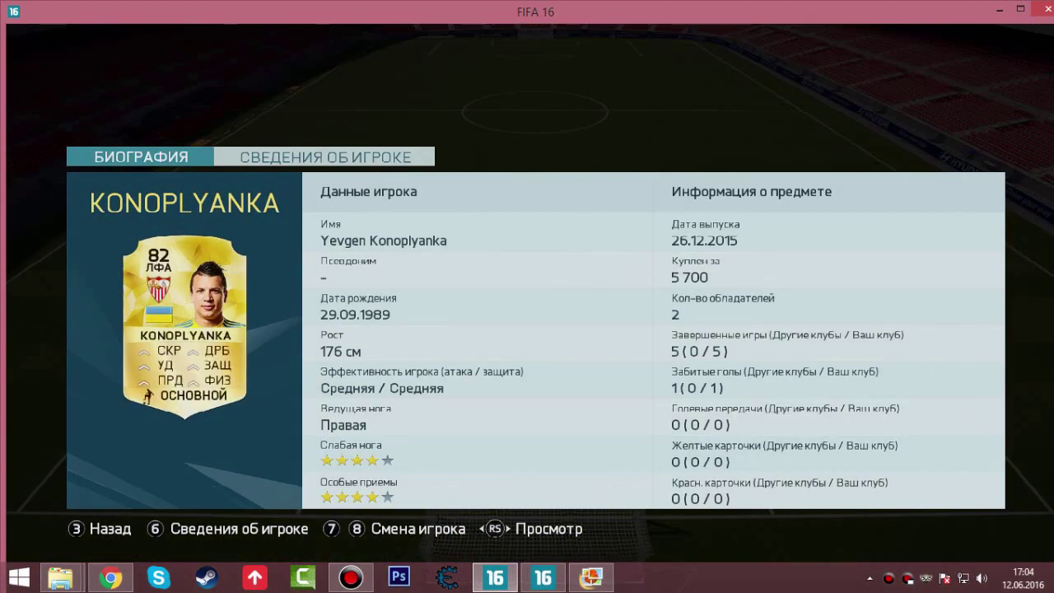
pyautogui.press('Escape')
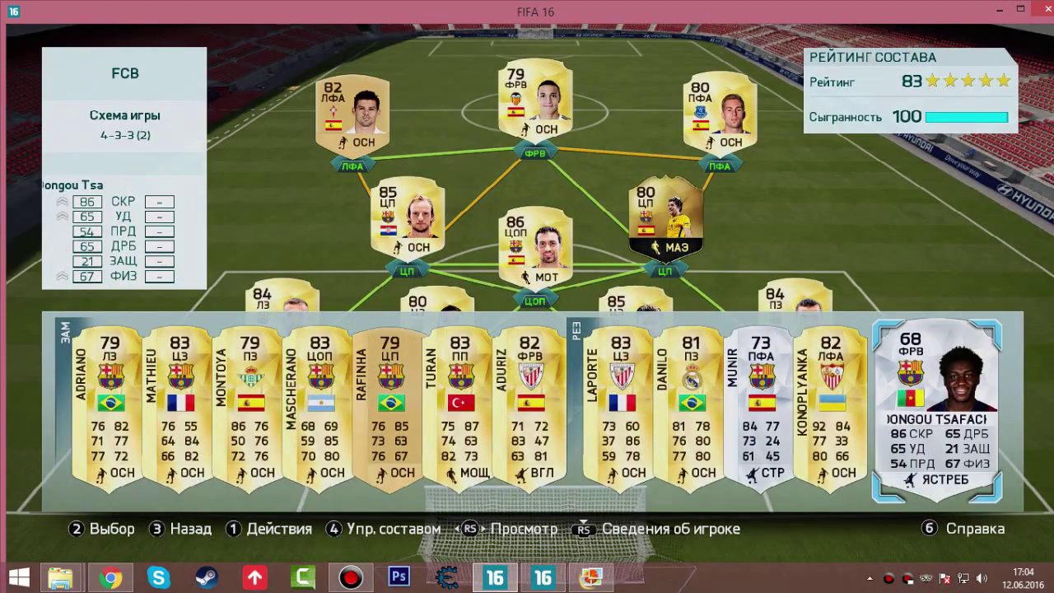
pyautogui.press('Left')
pyautogui.press('Left')
# Cycle the information shown on the squad's player cards and leave the squad
pyautogui.press('v')
pyautogui.press('v')
pyautogui.press('v')
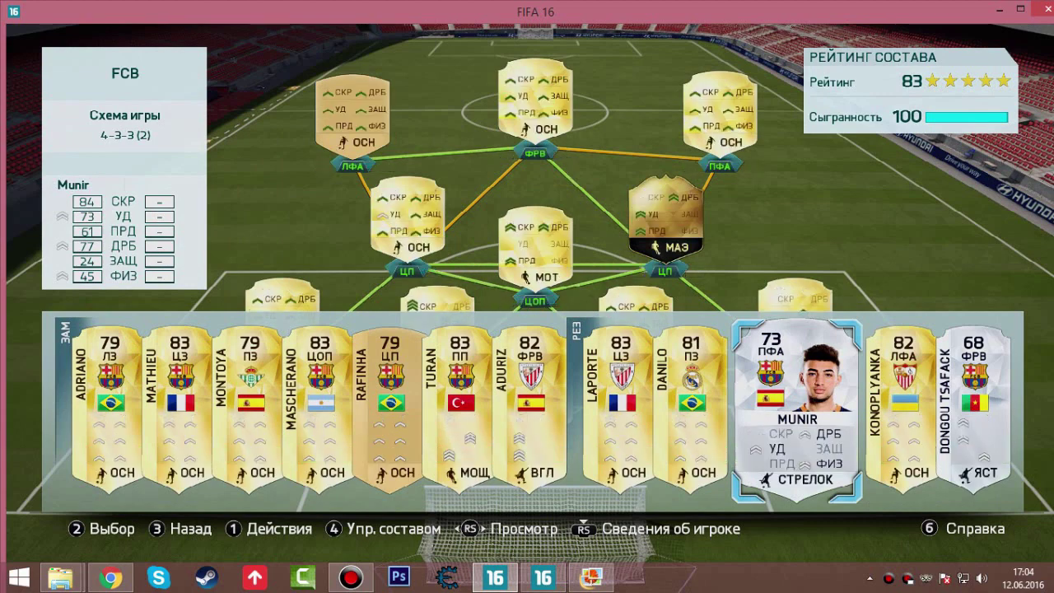
pyautogui.press('v')
pyautogui.press('Escape')
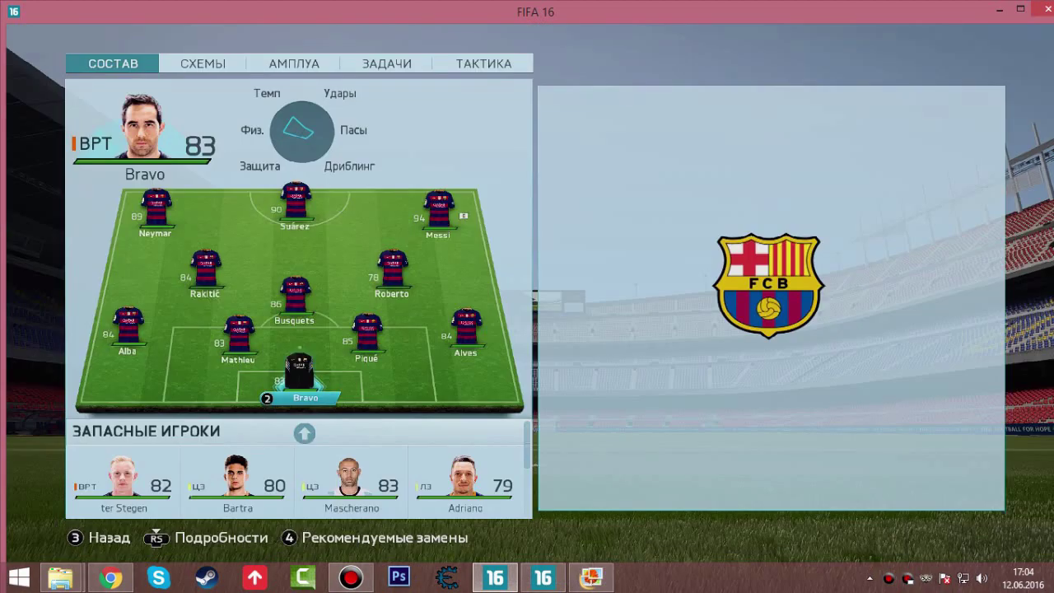
# Check the minifaces in Barcelona's starting lineup from goalkeeper Bravo up to Rakitić
pyautogui.press('Up')
pyautogui.press('Right')
pyautogui.press('Right')
pyautogui.press('Up')
pyautogui.press('Left')
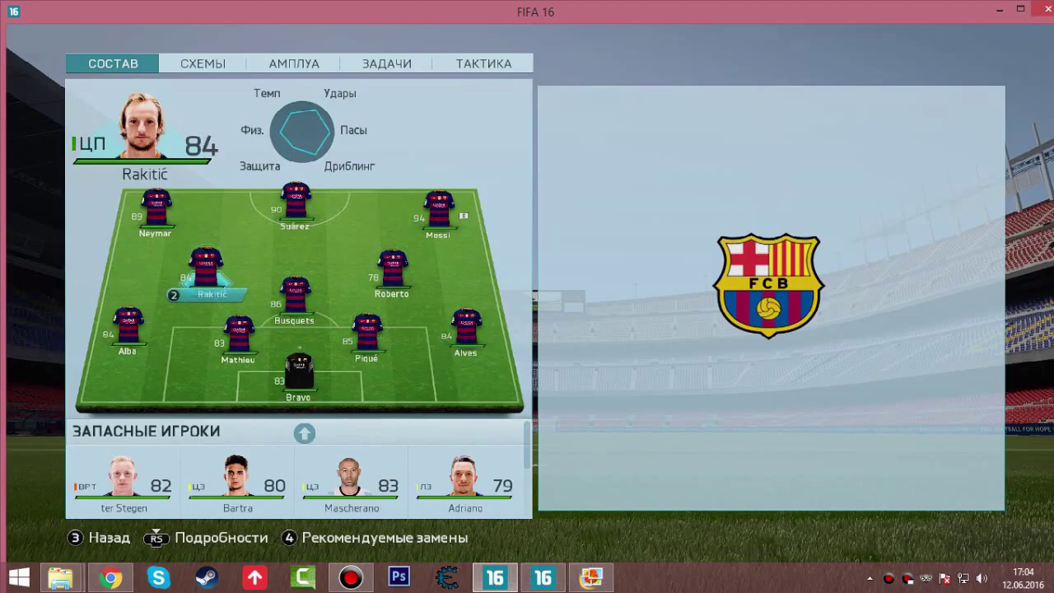
# Examine the minifaces of Barcelona's forwards Neymar and Suárez
pyautogui.press('Up')
pyautogui.press('Right')
pyautogui.press('Left')
pyautogui.press('Down')
pyautogui.press('Up')
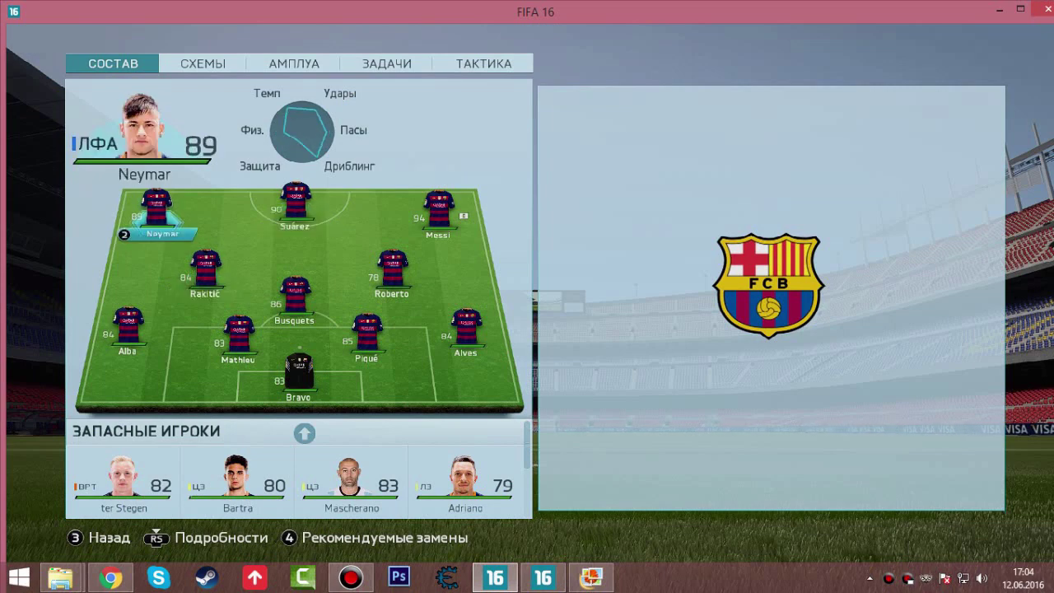
pyautogui.press('Right')
pyautogui.press('Left')
pyautogui.press('Right')
pyautogui.press('Left')
# Open Neymar's player details, go through the comparison pages and close them
pyautogui.press('v')
pyautogui.press('Right')
pyautogui.press('Right')
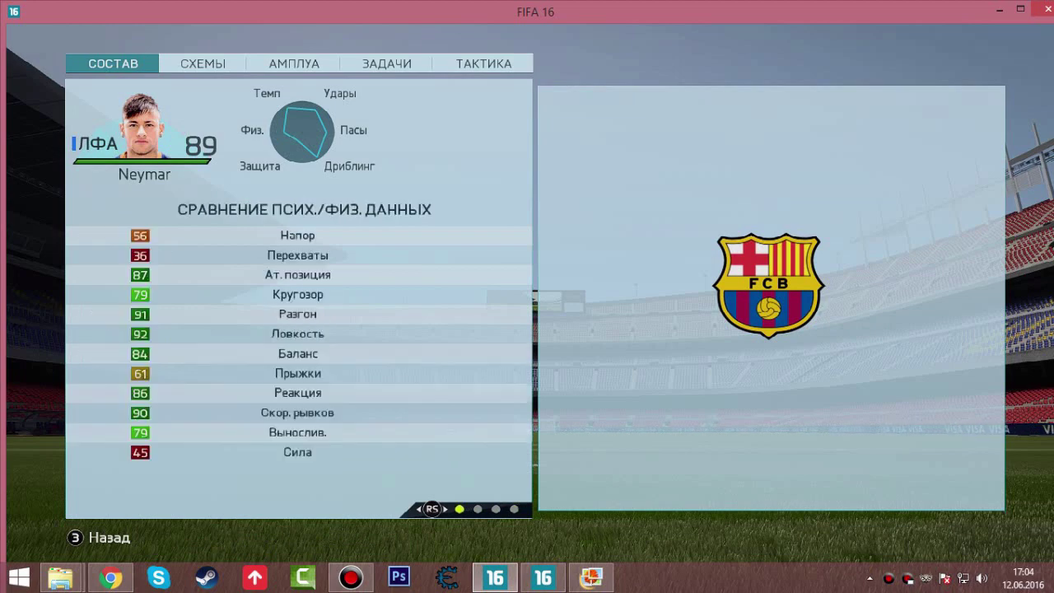
pyautogui.press('Right')
pyautogui.press('Left')
pyautogui.press('Left')
pyautogui.press('Left')
pyautogui.press('v')
# Check Suárez's miniface in the front line and move on to Messi
pyautogui.press('Right')
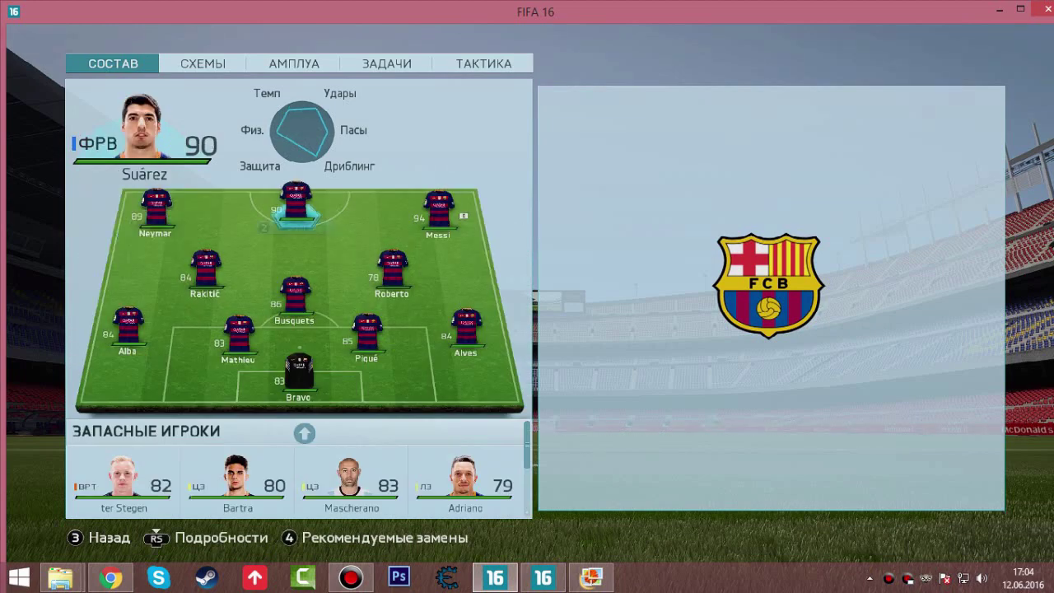
pyautogui.press('Left')
pyautogui.press('Right')
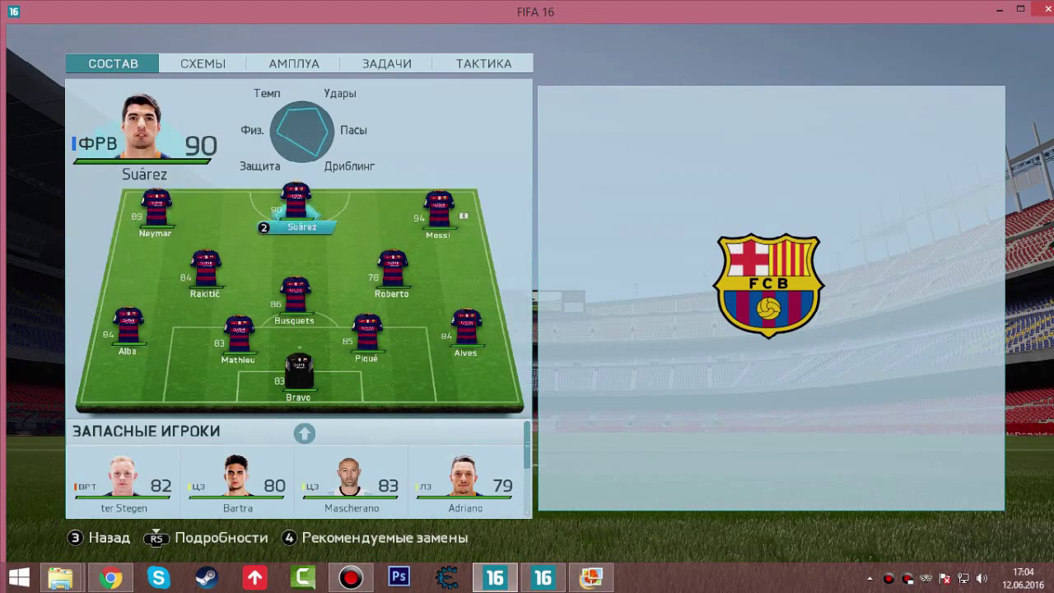
pyautogui.press('Right')
# Open Messi's player details, go through the specialisation and comparison pages, and close them
pyautogui.press('v')
pyautogui.press('Left')
pyautogui.press('Right')
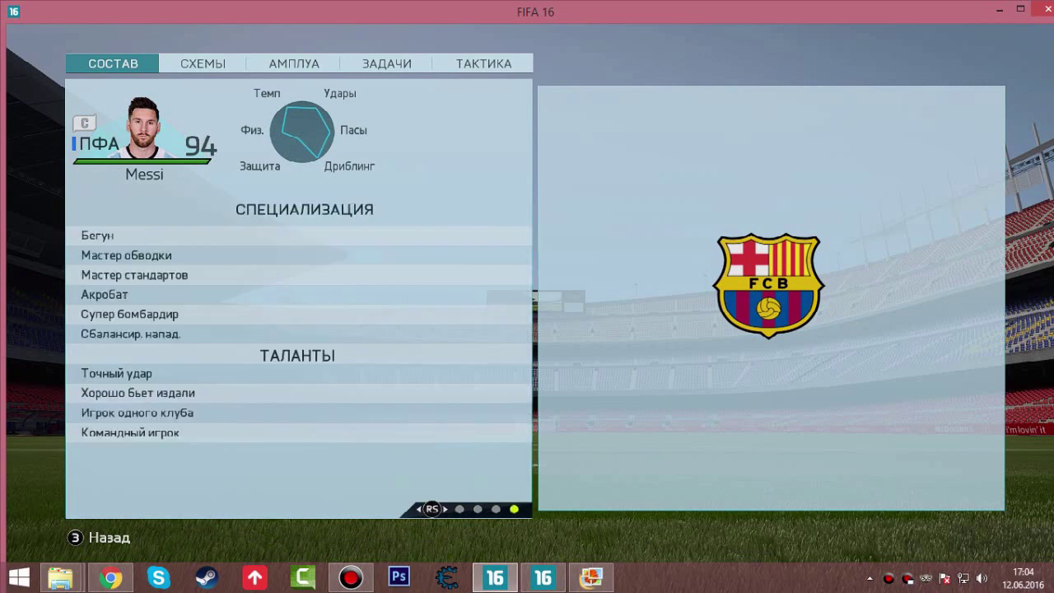
pyautogui.press('Right')
pyautogui.press('Left')
pyautogui.press('Right')
pyautogui.press('Right')
pyautogui.press('Left')
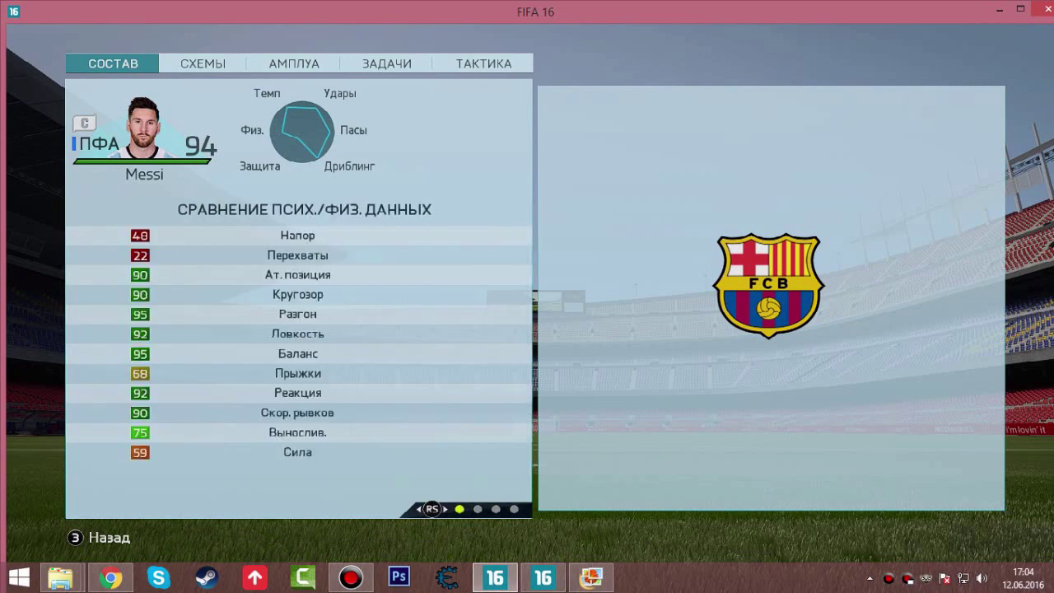
pyautogui.press('Right')
pyautogui.press('Left')
pyautogui.press('Left')
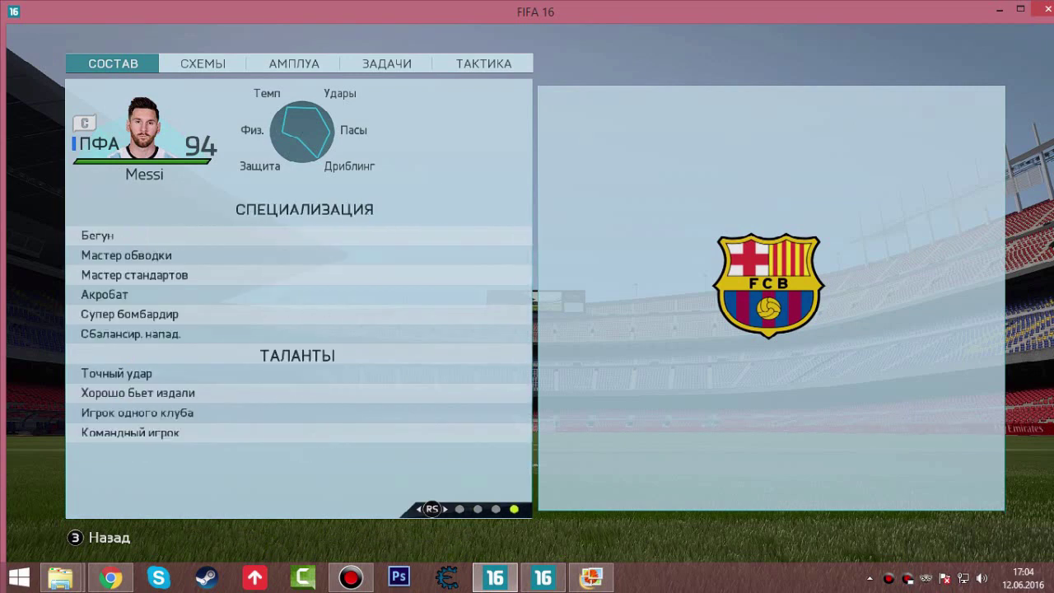
pyautogui.press('Right')
pyautogui.press('Escape')
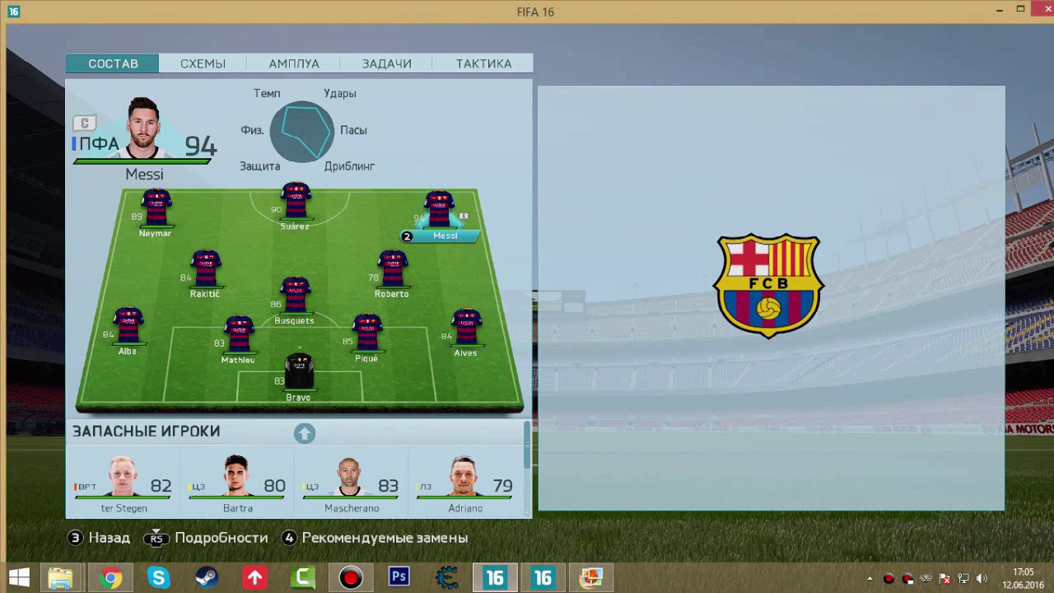
# Examine the minifaces of Barcelona's substitutes and reserves, from Sandro down to Cámara
pyautogui.press('Down')
pyautogui.press('Down')
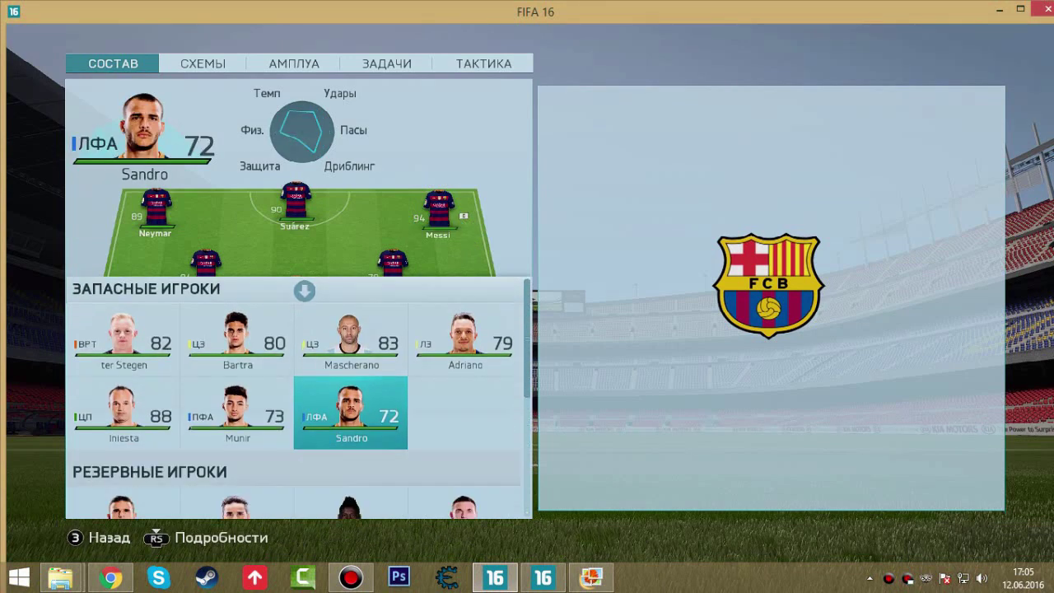
pyautogui.press('Up')
pyautogui.press('Down')
pyautogui.press('Down')
pyautogui.press('Down')
pyautogui.press('Down')
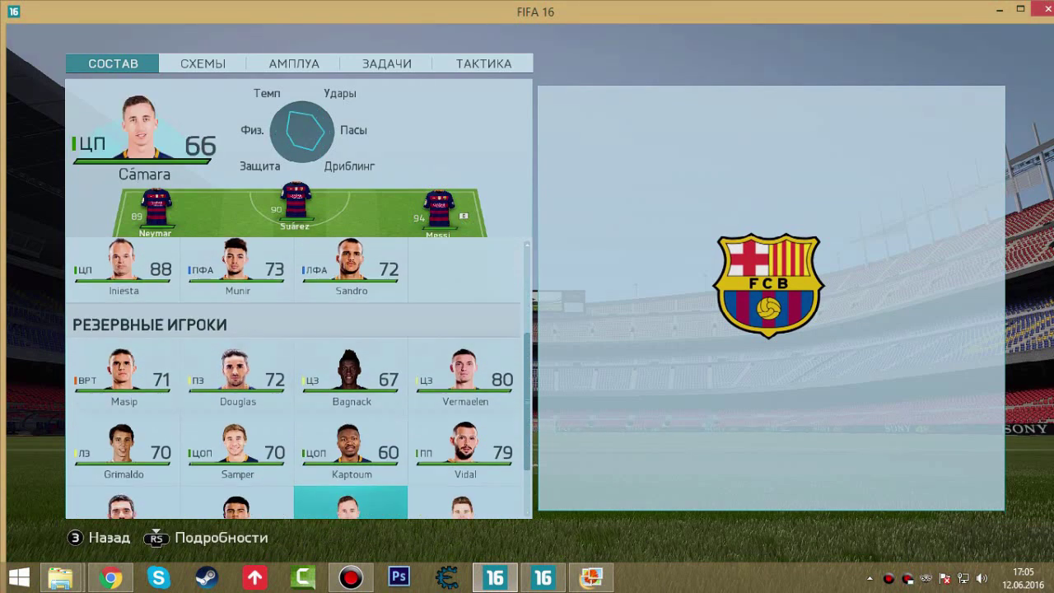
pyautogui.press('Down')
pyautogui.press('Left')
# Switch to the Russia national team and check the minifaces of its forwards, including Shatov and Dzyuba
pyautogui.press('e')
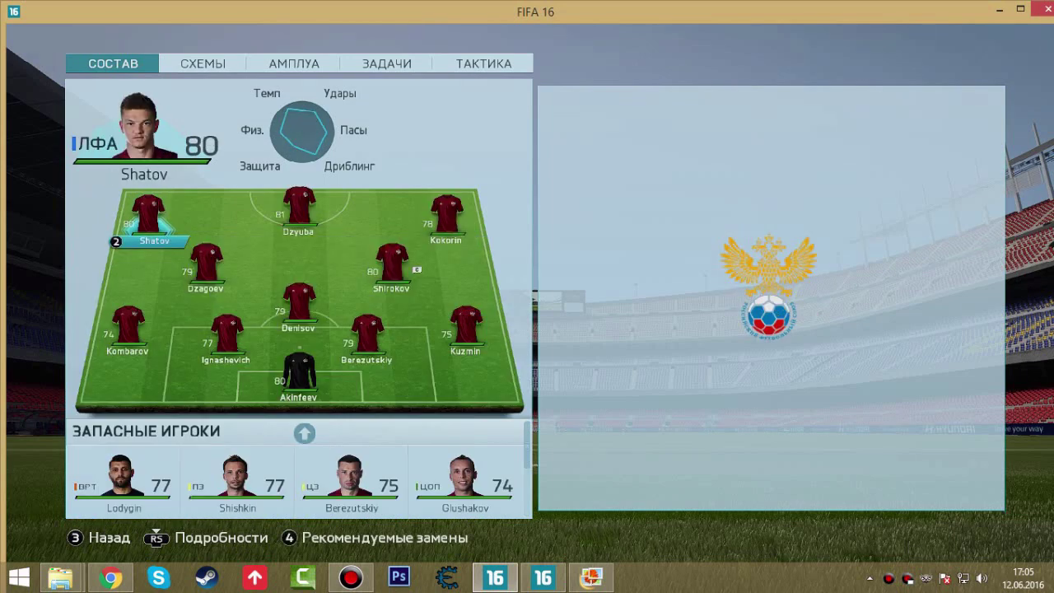
pyautogui.press('Right')
pyautogui.press('Left')
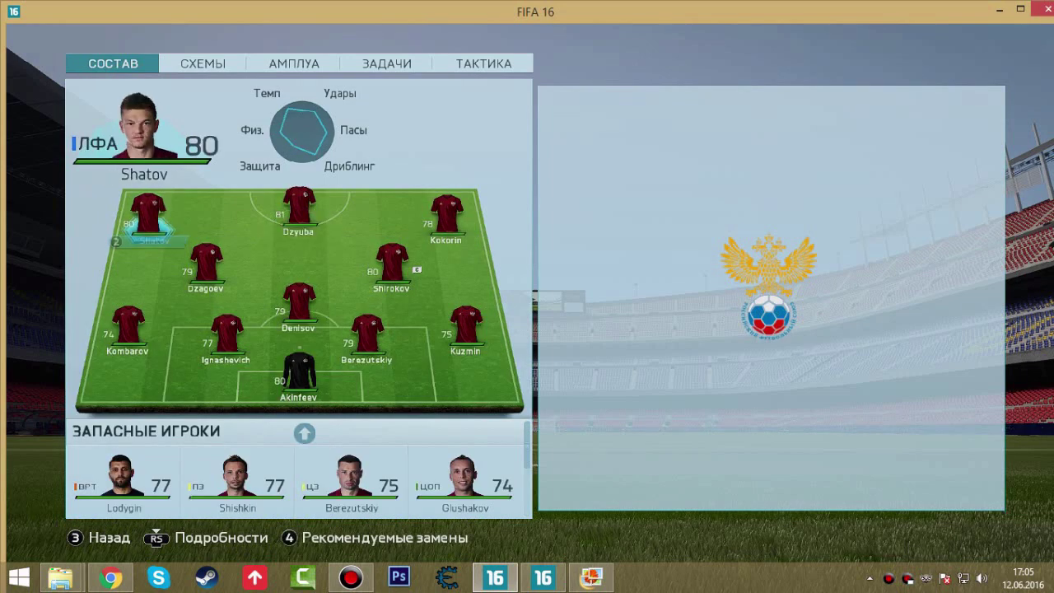
pyautogui.press('Right')
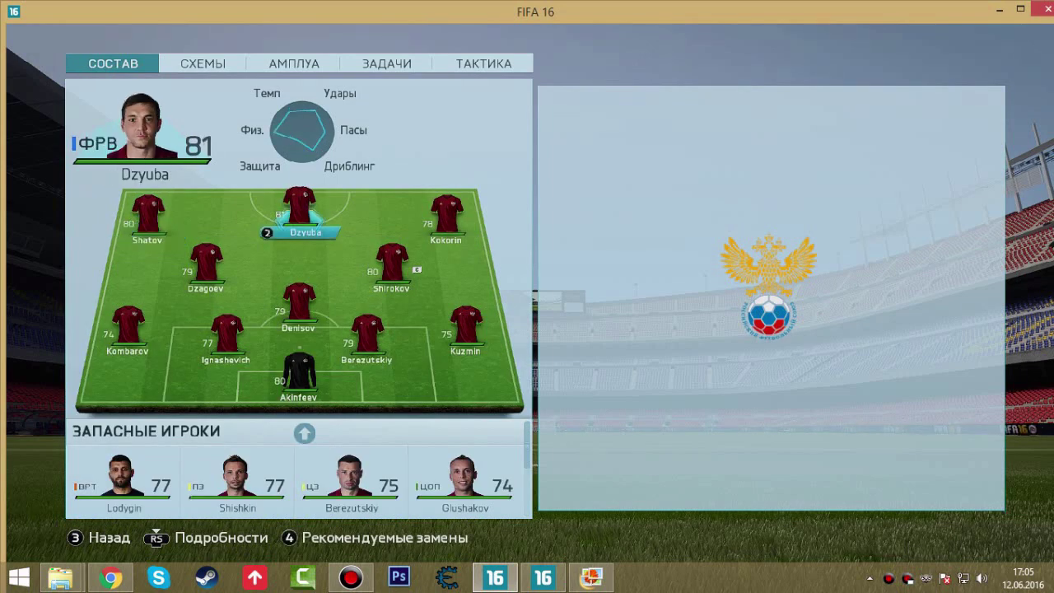
pyautogui.press('Right')
pyautogui.press('Left')
pyautogui.press('Left')
# Check the minifaces of Russia's midfielders Shirokov and Dzagoev, then move down to defender Ignashevich
pyautogui.press('Down')
pyautogui.press('Right')
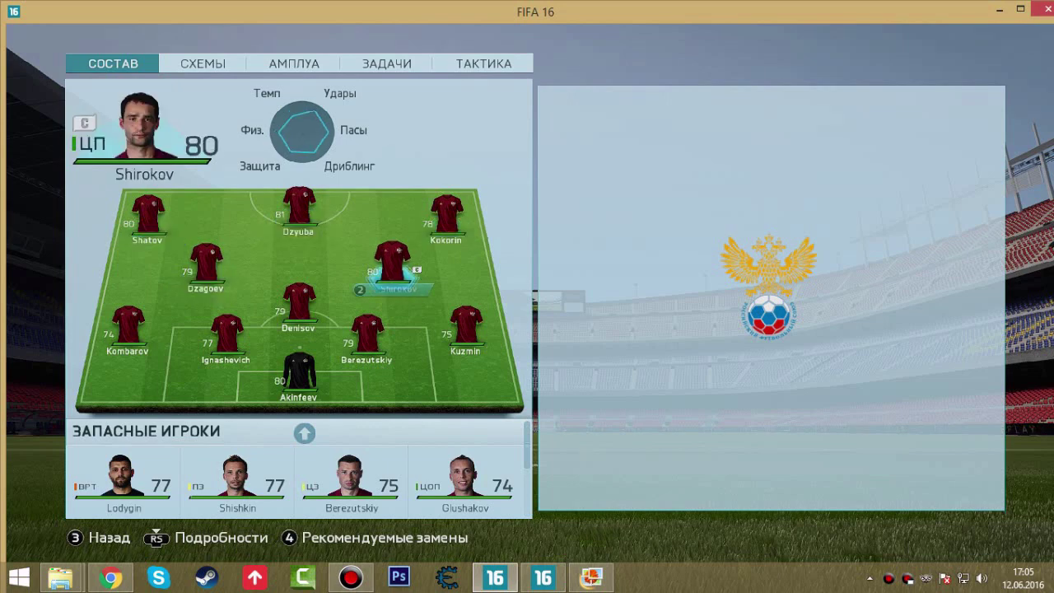
pyautogui.press('Left')
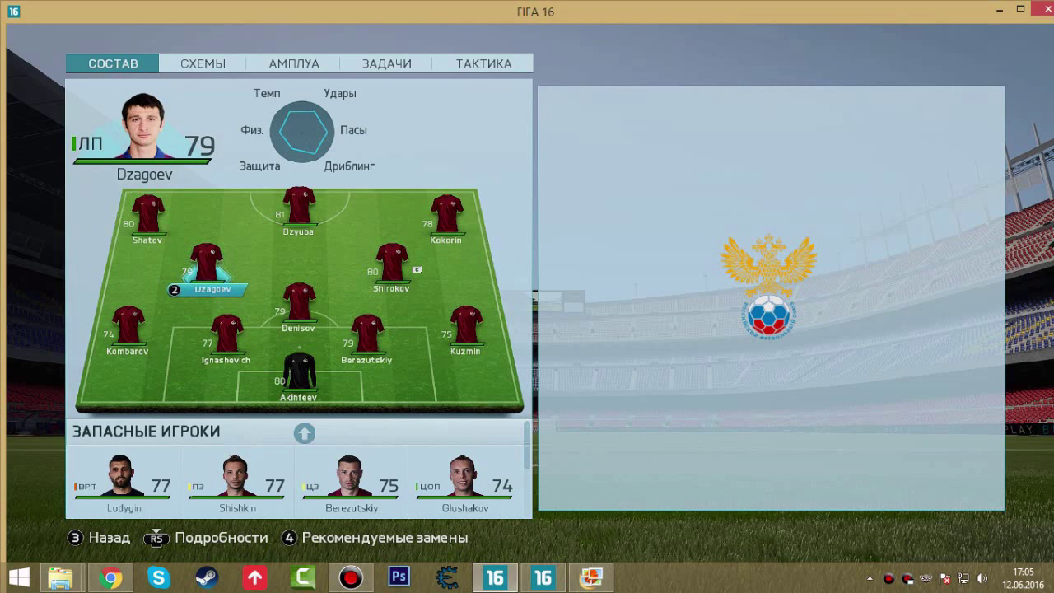
pyautogui.press('Return')
pyautogui.press('Down')
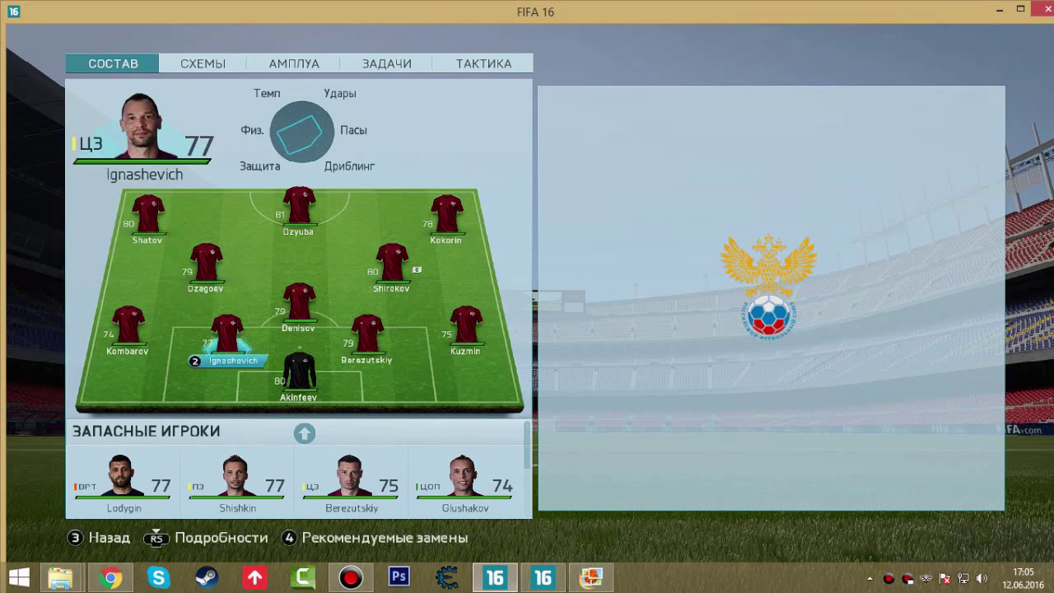
# Check the minifaces of Russia's central defenders and holding midfielder Denisov
pyautogui.press('Up')
pyautogui.press('Right')
pyautogui.press('Down')
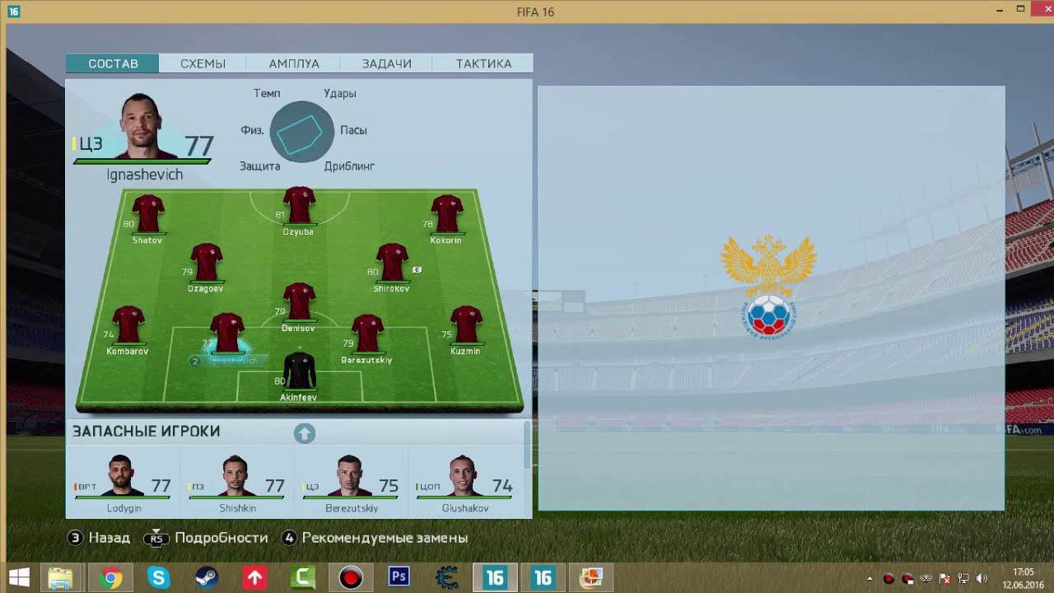
pyautogui.press('Left')
pyautogui.press('Right')
pyautogui.press('Right')
pyautogui.press('Up')
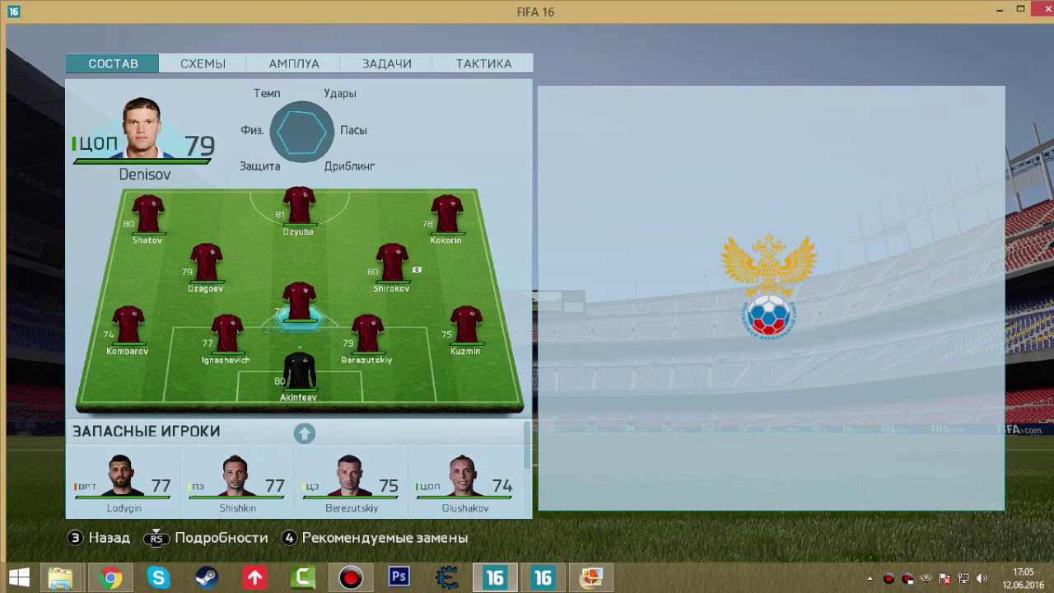
# Check the minifaces across Russia's back line, from Kombarov to Kuzmin
pyautogui.press('Down')
pyautogui.press('Up')
pyautogui.press('Left')
pyautogui.press('Left')
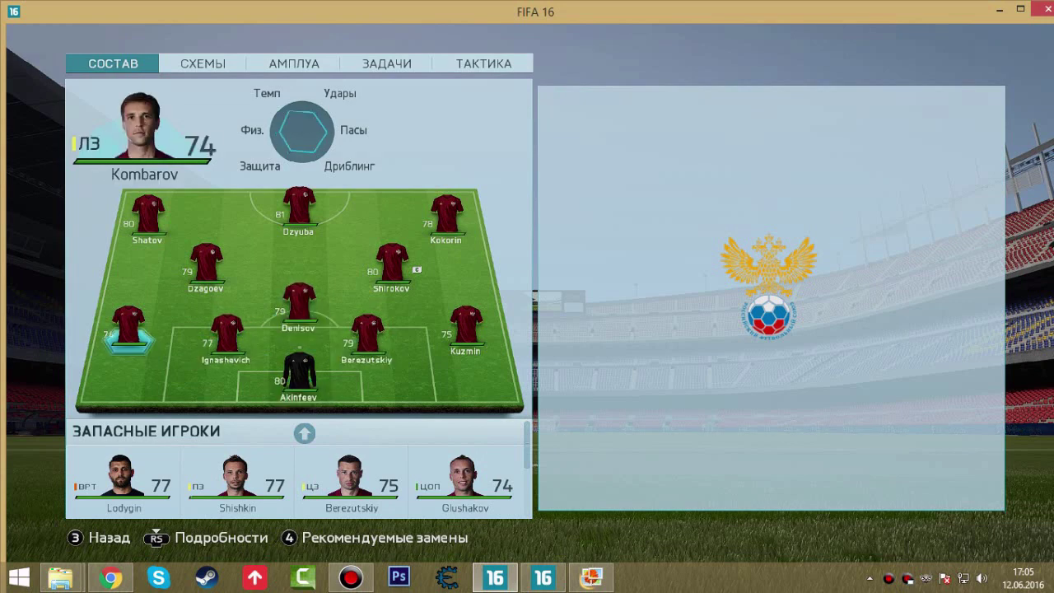
pyautogui.press('Right')
pyautogui.press('Right')
pyautogui.press('Right')
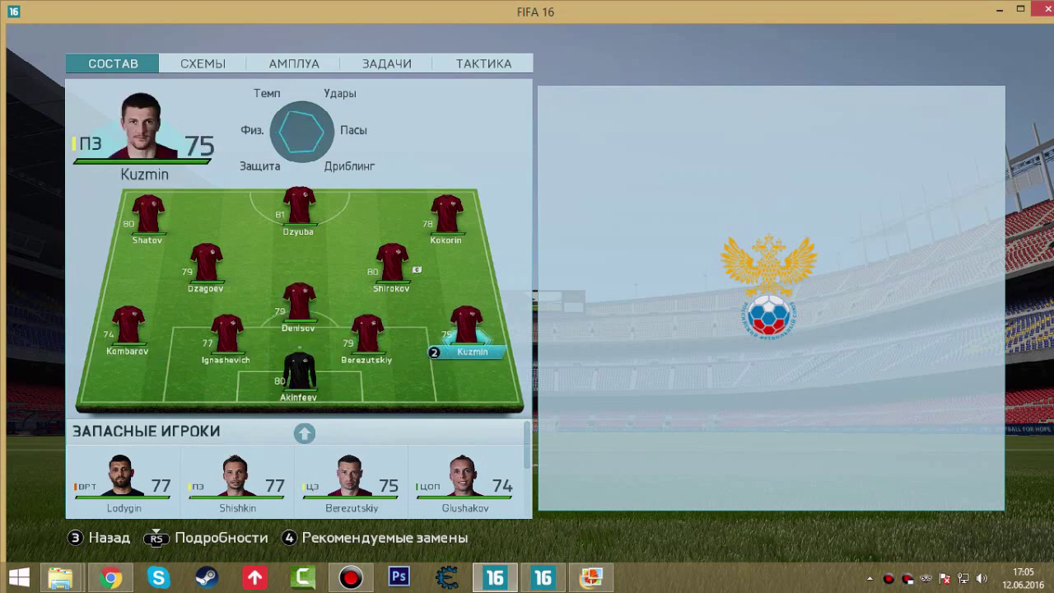
# Go down to Russia's bench and check the minifaces of Samedov, Cheryshev and reserve Tarasov
pyautogui.press('Left')
pyautogui.press('Down')
pyautogui.press('Down')
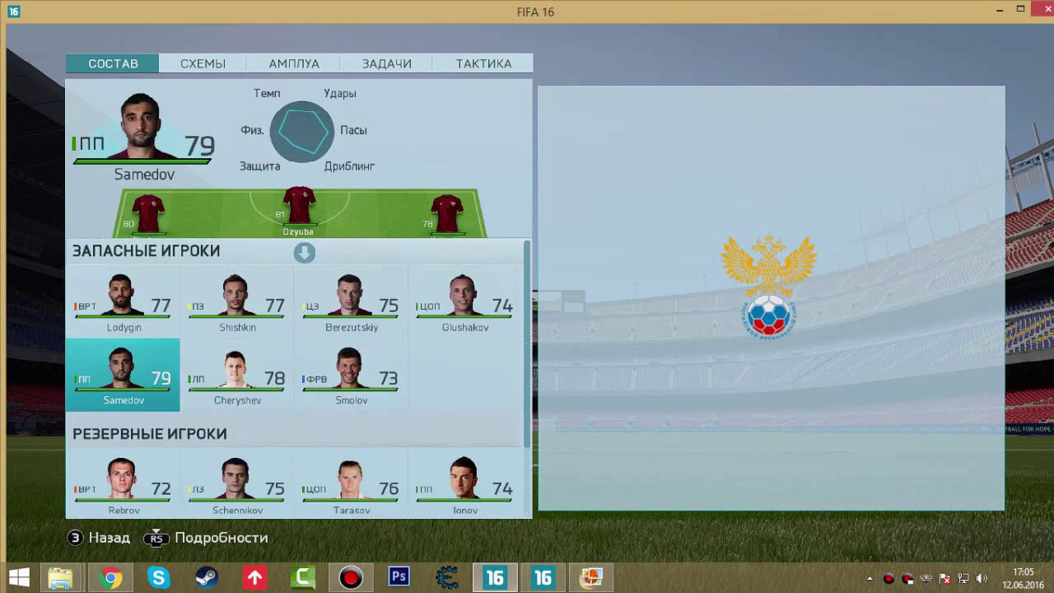
pyautogui.press('Right')
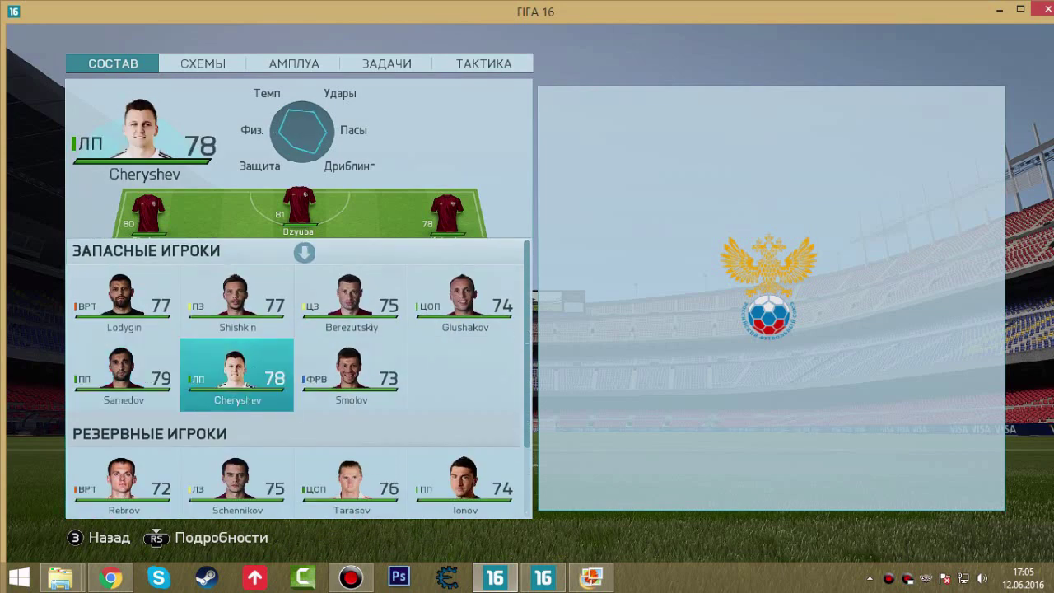
pyautogui.press('Down')
pyautogui.press('Down')
pyautogui.press('Up')
pyautogui.press('Right')
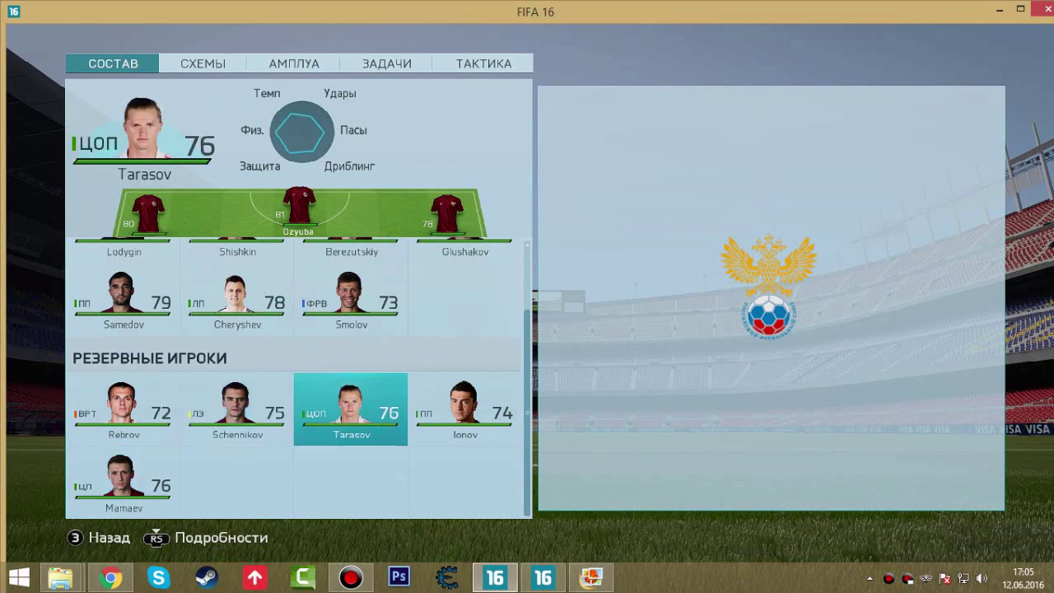
# Examine the minifaces of Russia's other reserves around Tarasov and return to Samedov among the substitutes
pyautogui.press('Down')
pyautogui.press('Up')
pyautogui.press('Right')
pyautogui.press('Left')
pyautogui.press('Left')
pyautogui.press('Right')
pyautogui.press('Left')
pyautogui.press('Left')
pyautogui.press('Up')
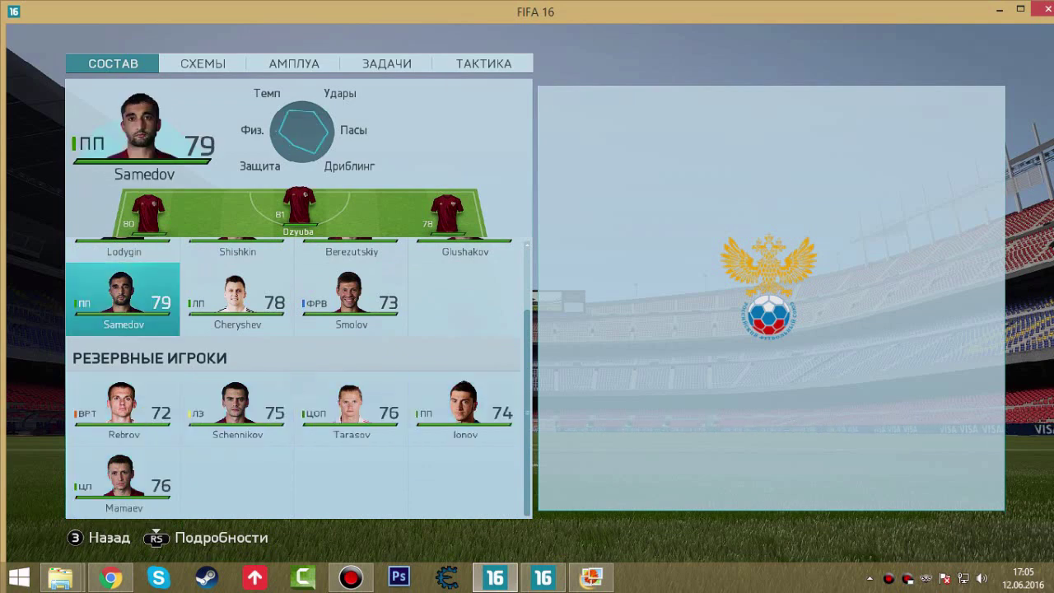
# Open Cheryshev's player details, go through the player information and specialisation pages, and close them
pyautogui.press('Right')
pyautogui.press('KP_6')
pyautogui.press('KP_6')
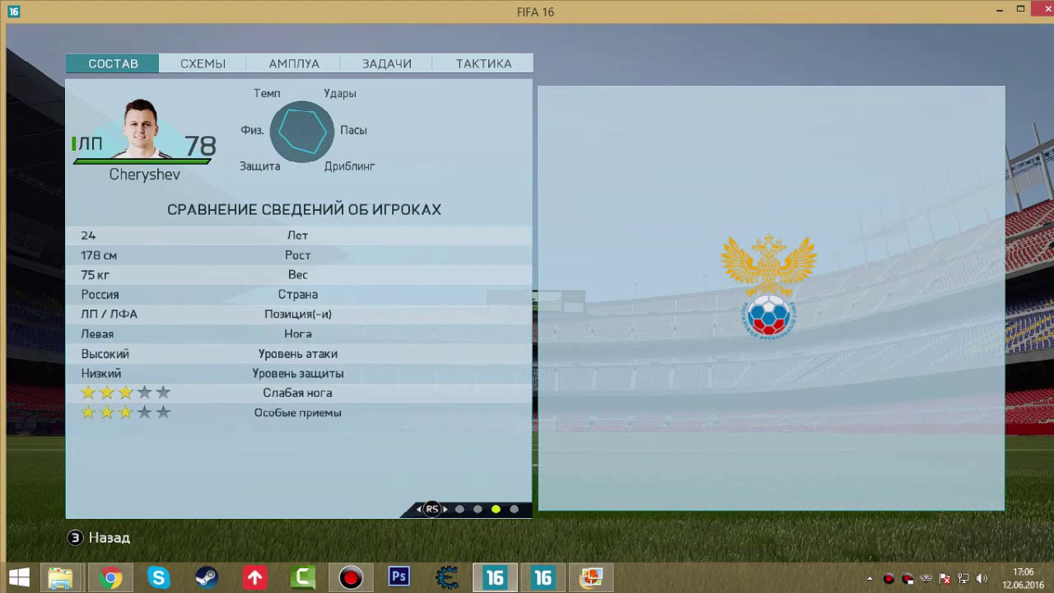
pyautogui.press('KP_6')
pyautogui.press('KP_6')
pyautogui.press('KP_6')
pyautogui.press('KP_4')
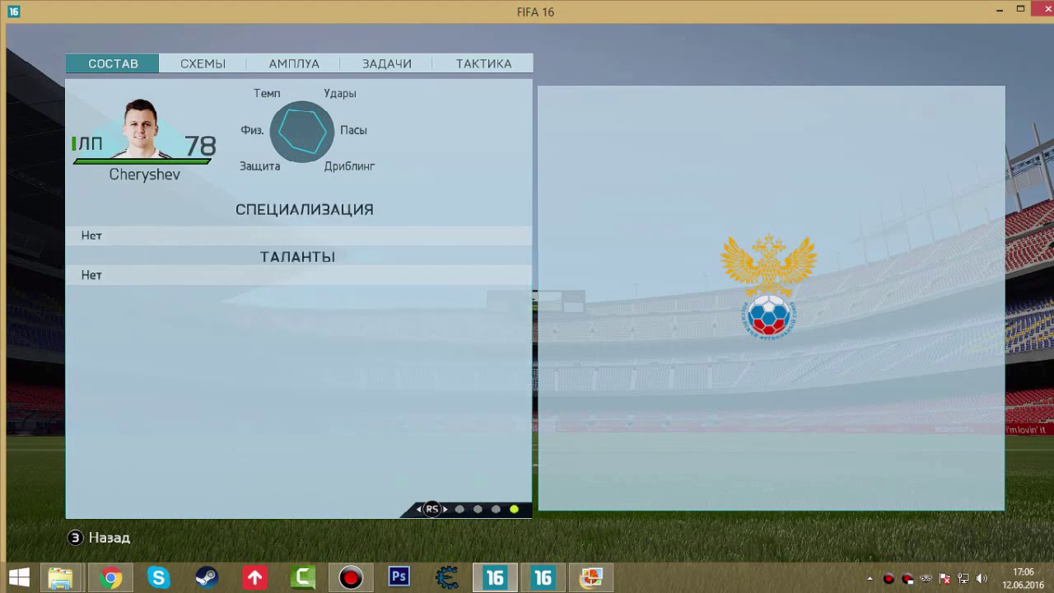
pyautogui.press('KP_6')
pyautogui.press('KP_6')
pyautogui.press('KP_4')
pyautogui.press('KP_4')
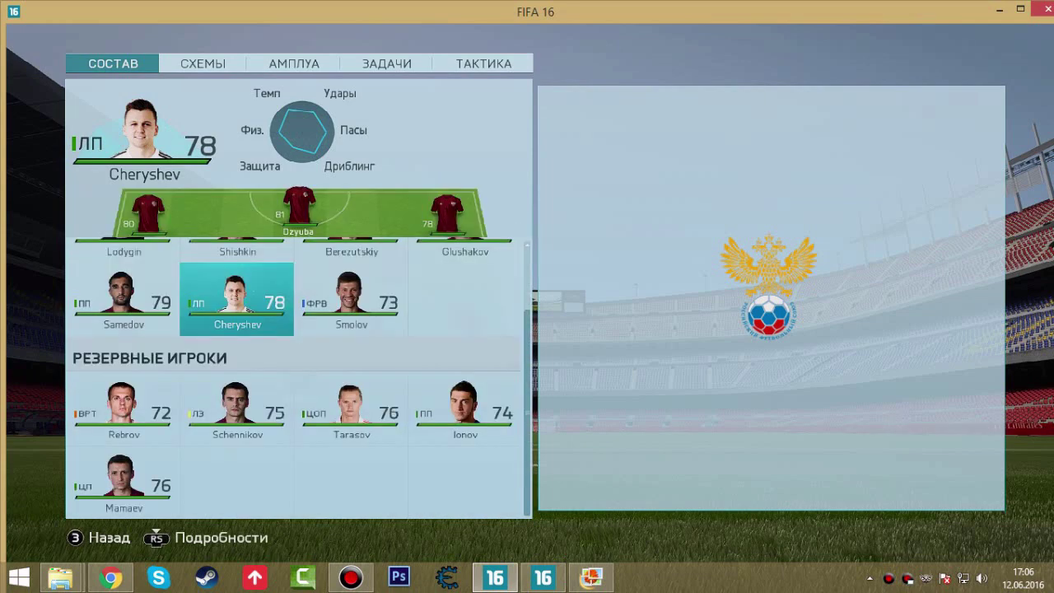
# Switch to the France national team and check the minifaces of Giroud, Sissoko and Matuidi
pyautogui.press('Tab')
pyautogui.press('KP_4')
pyautogui.press('KP_6')
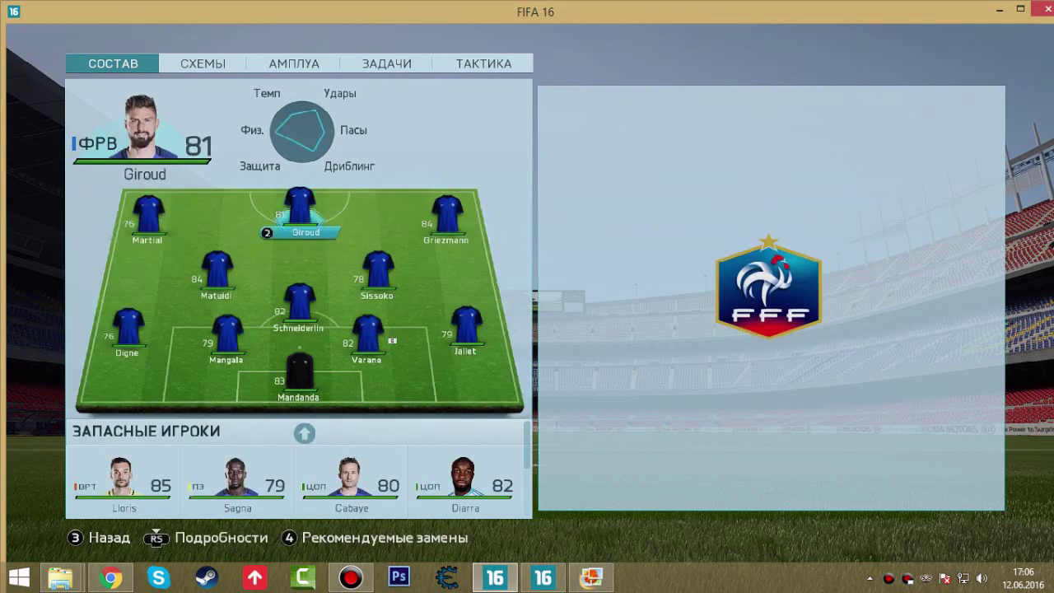
pyautogui.press('KP_6')
pyautogui.press('KP_2')
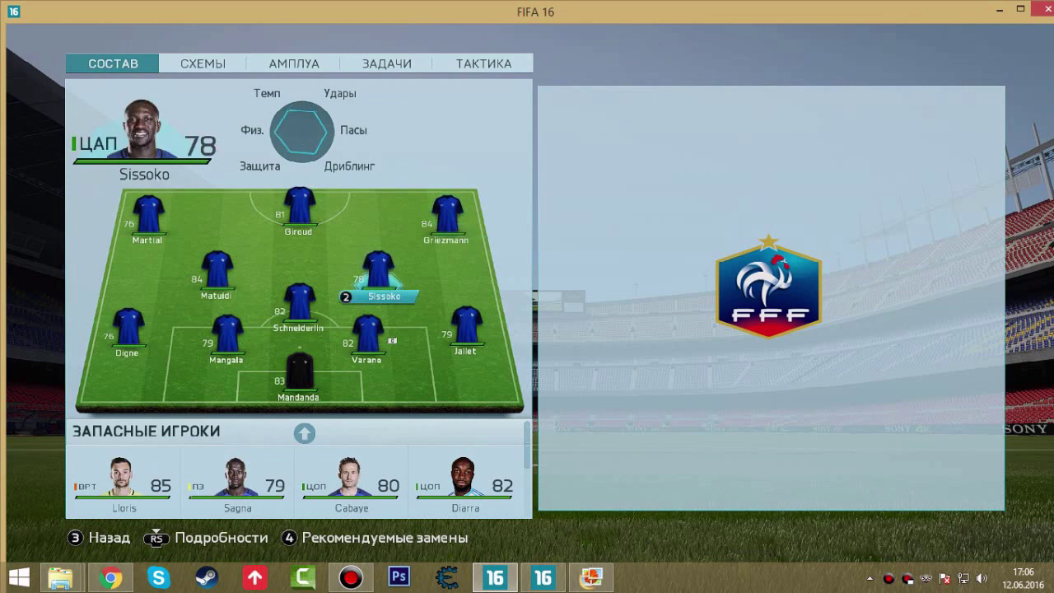
pyautogui.press('KP_4')
pyautogui.press('KP_4')
pyautogui.press('KP_8')
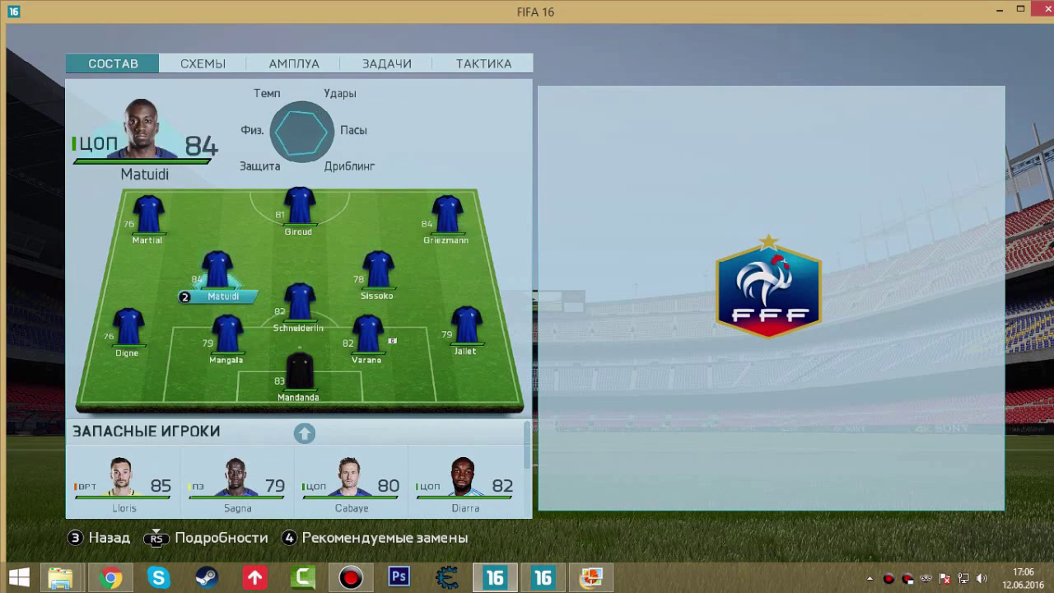
# Check the minifaces of centre-back Varane and goalkeeper Mandanda in France's starting line-up
pyautogui.press('Return')
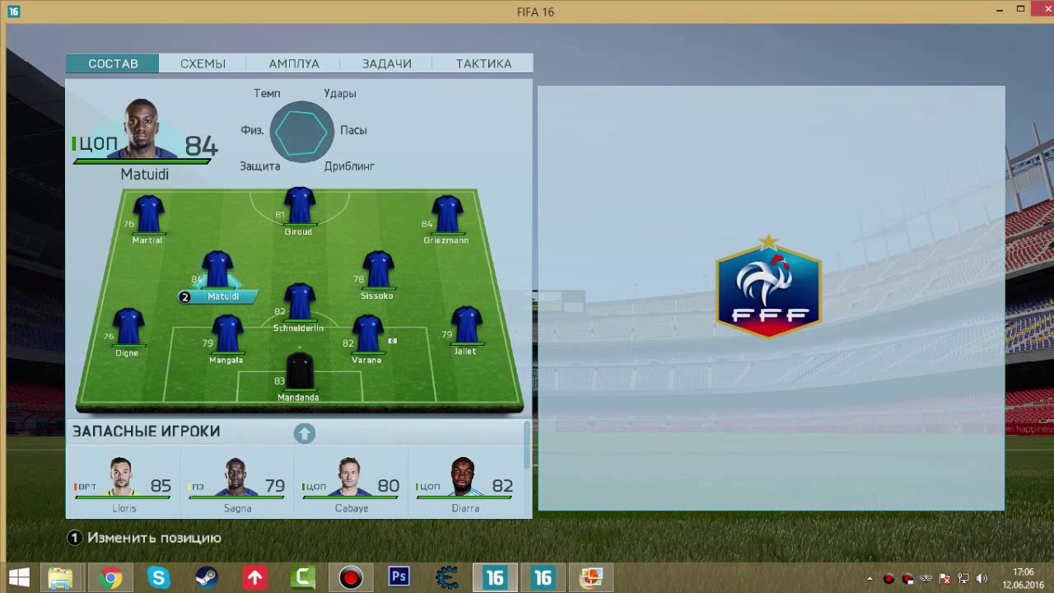
pyautogui.press('Escape')
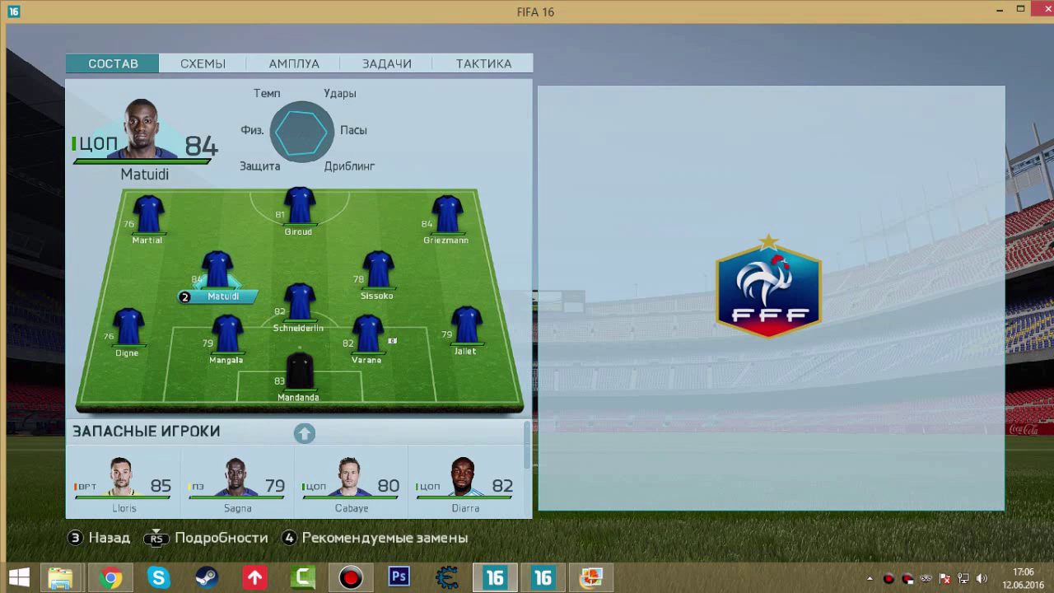
pyautogui.press('Down')
pyautogui.press('Right')
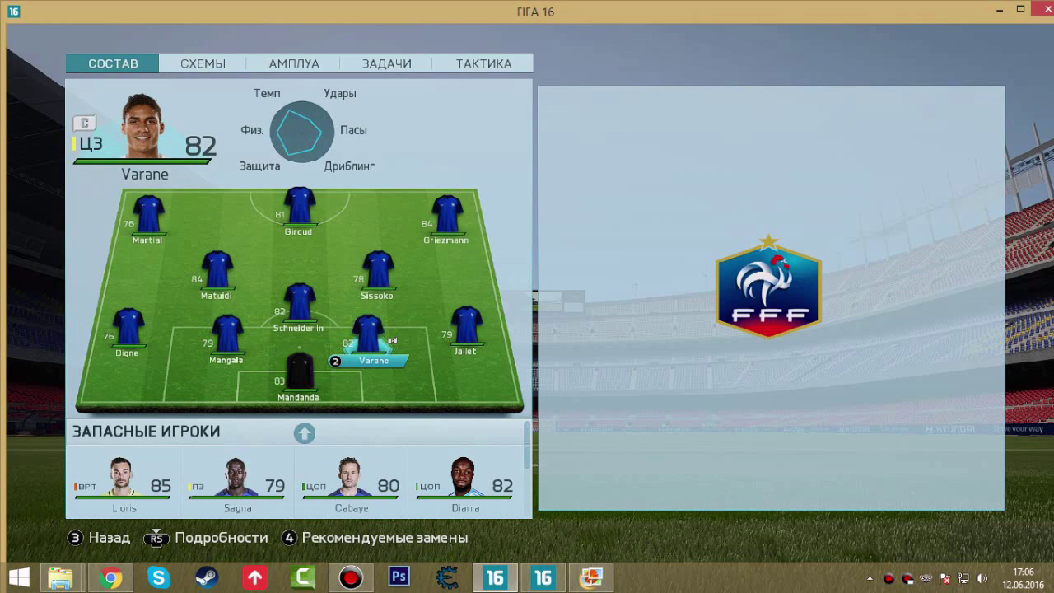
pyautogui.press('Right')
pyautogui.press('Down')
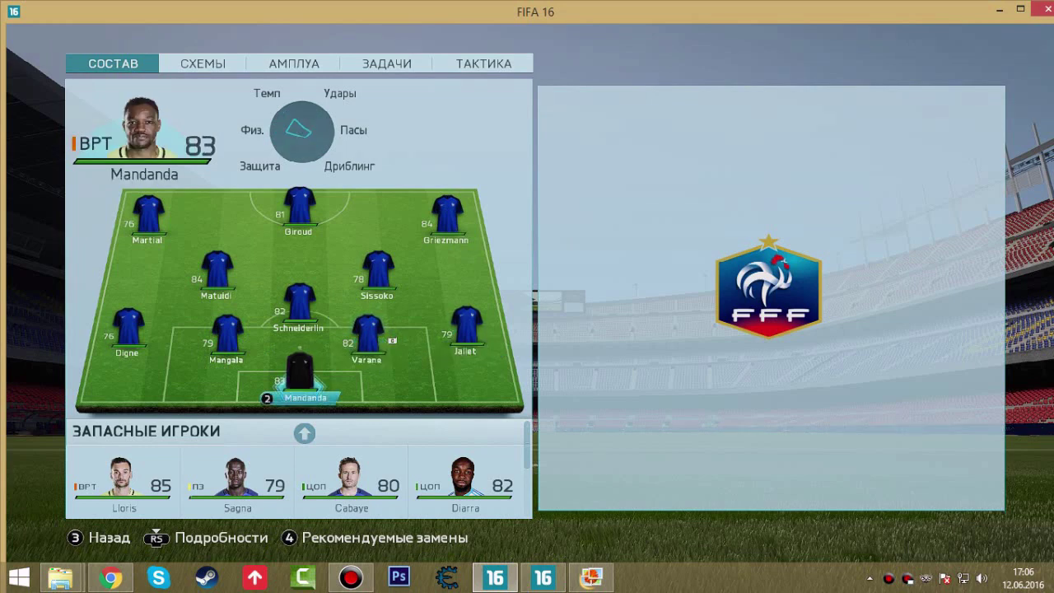
# Go down to France's substitutes and check the minifaces of Lacazette and Sagna
pyautogui.press('Down')
pyautogui.press('Right')
pyautogui.press('Right')
pyautogui.press('Down')
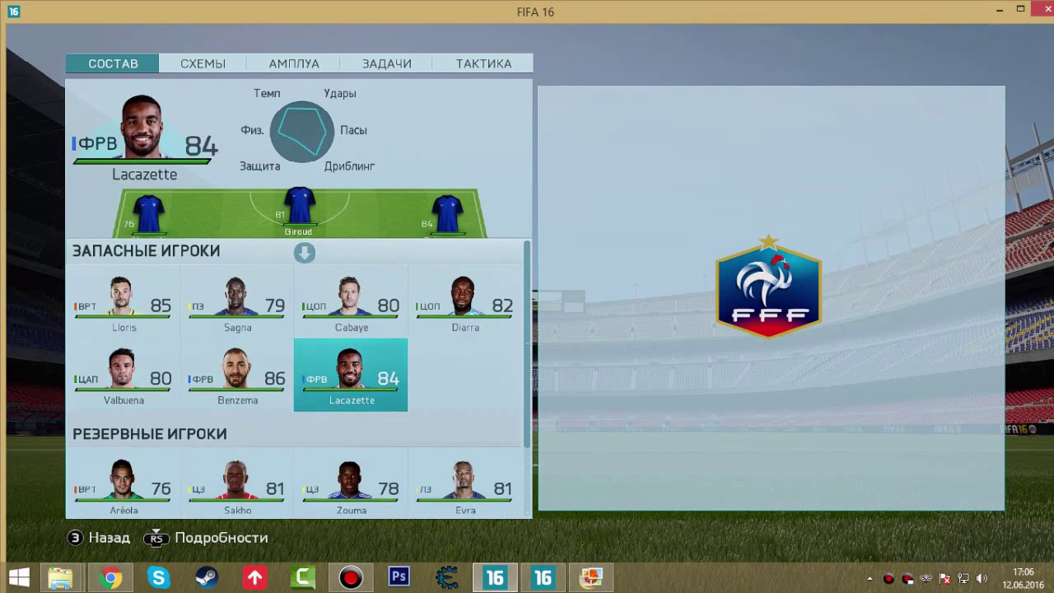
pyautogui.press('Up')
pyautogui.press('Right')
pyautogui.press('Left')
pyautogui.press('Left')
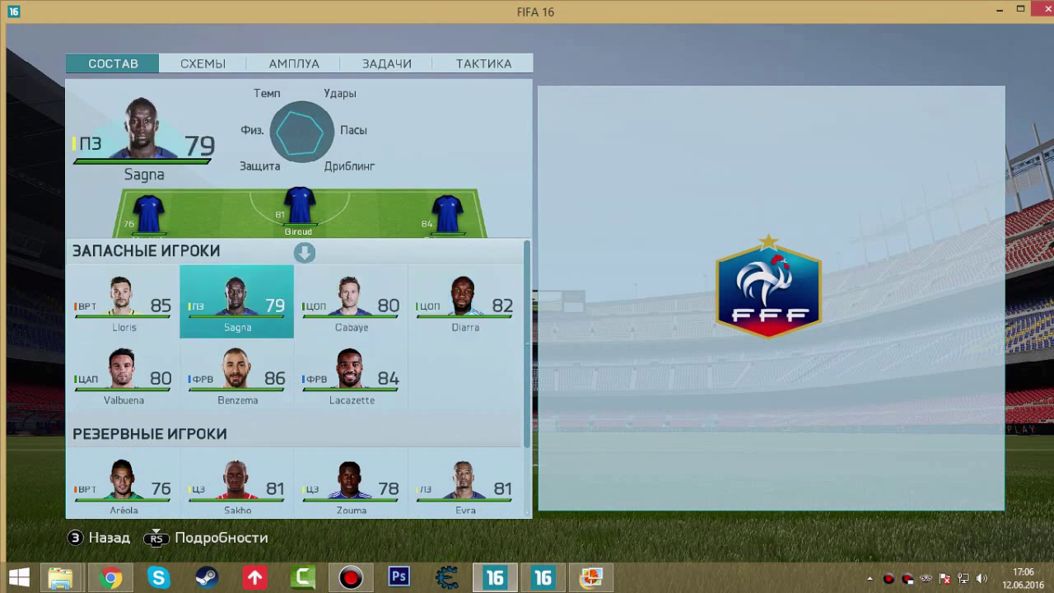
# Check the minifaces of Benzema and the substitutes next to him on France's bench
pyautogui.press('Down')
pyautogui.press('Right')
pyautogui.press('Left')
pyautogui.press('Left')
pyautogui.press('Right')
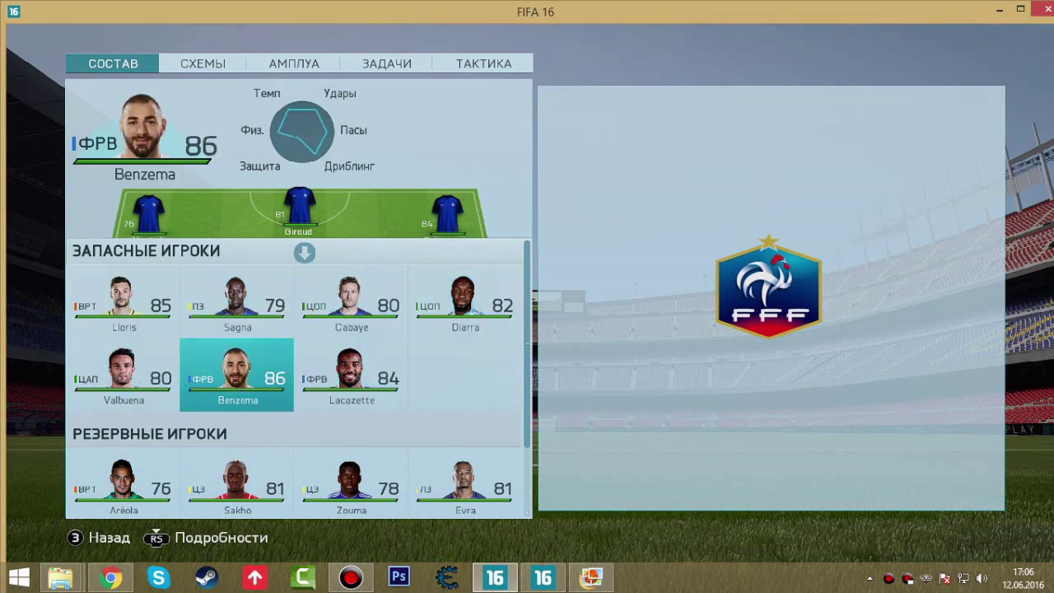
pyautogui.press('Right')
pyautogui.press('Up')
# Move on to France's reserves and check the minifaces of Sakho and Pogba
pyautogui.press('Down')
pyautogui.press('Down')
pyautogui.press('Left')
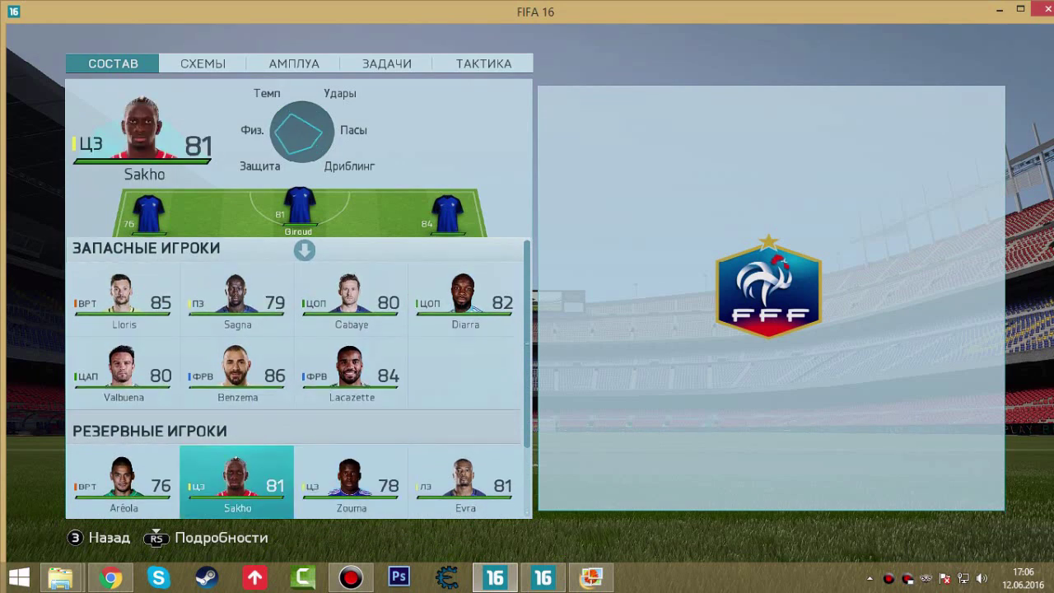
pyautogui.press('Down')
pyautogui.press('Up')
pyautogui.press('Right')
pyautogui.press('Right')
pyautogui.press('Down')
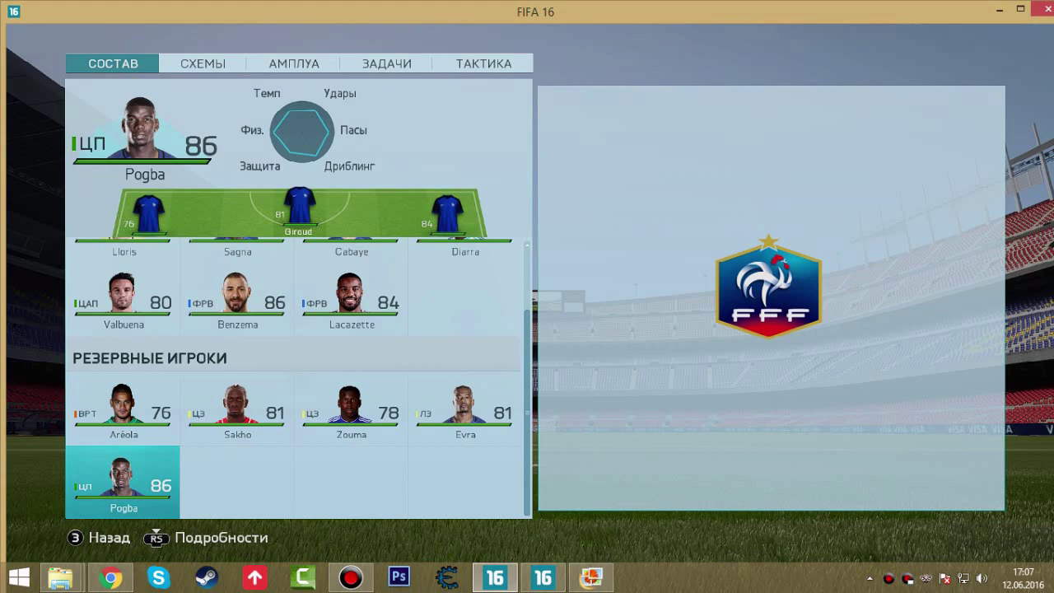
# Leave the France squad, choose Germany among the men's national teams and open its default 4-5-1 squad
pyautogui.press('Escape')
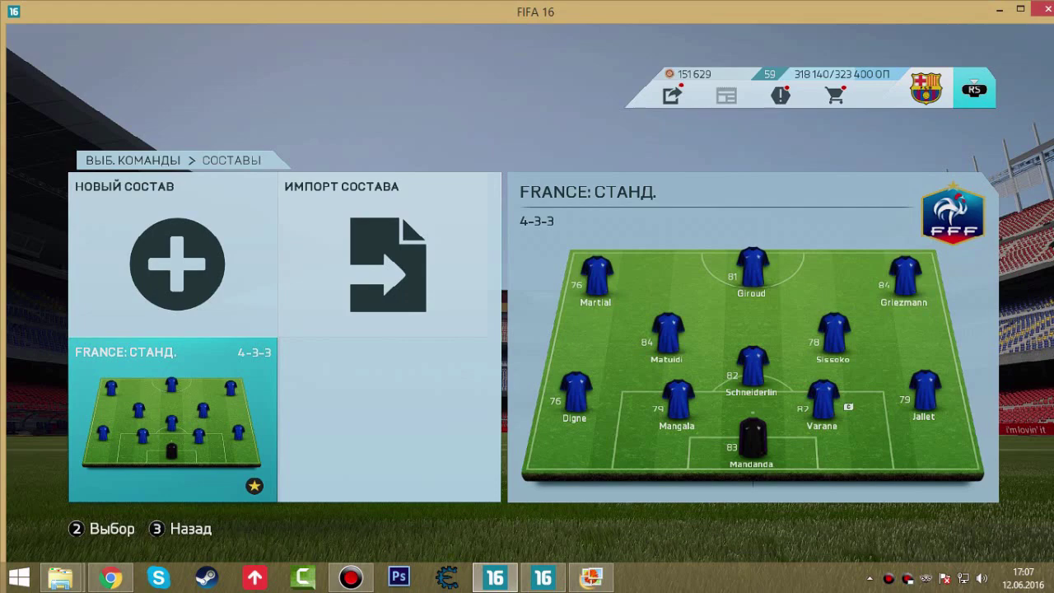
pyautogui.press('Return')
pyautogui.press('Right')
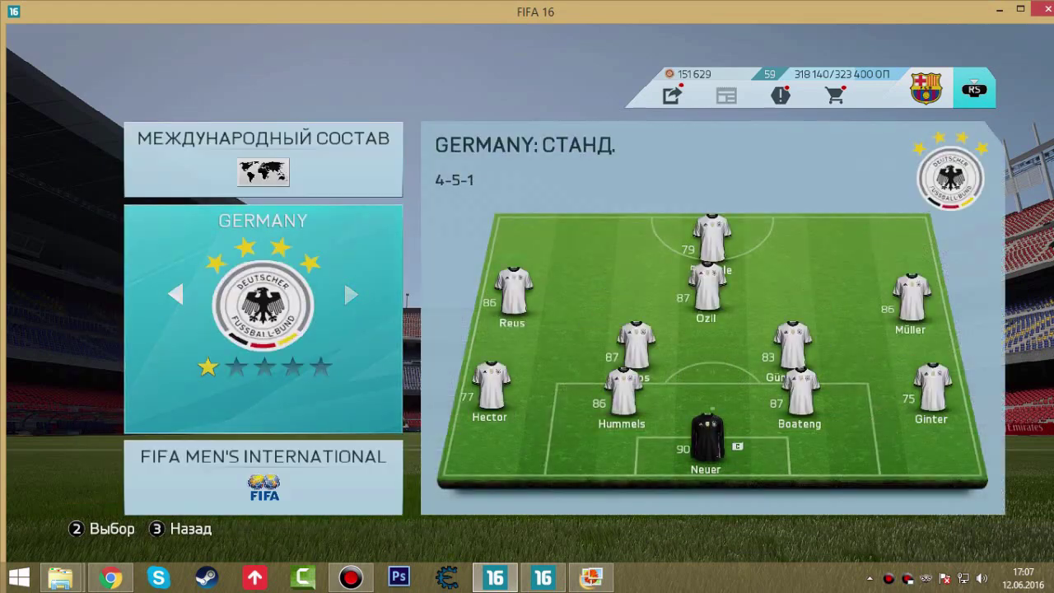
pyautogui.press('Right')
pyautogui.press('Right')
pyautogui.press('Left')
pyautogui.press('Left')
pyautogui.press('Left')
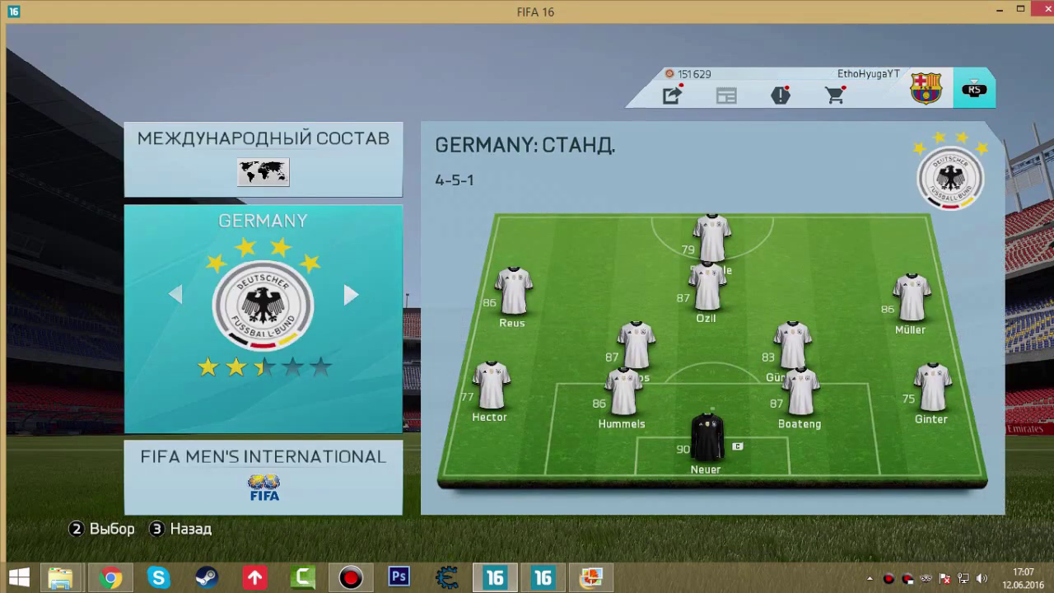
pyautogui.press('Return')
pyautogui.press('Return')
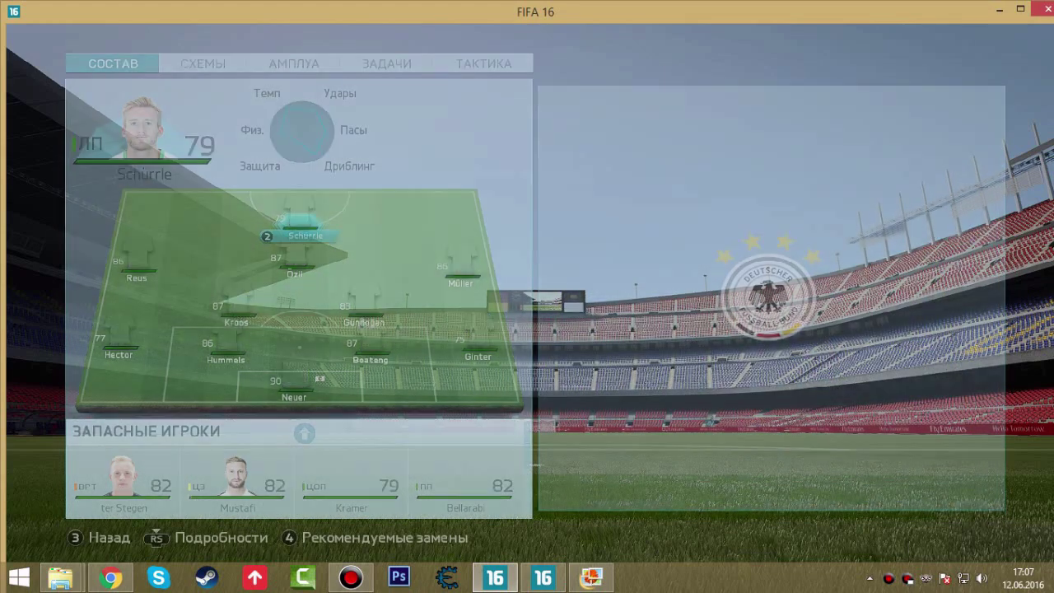
# Check the minifaces of Schürrle, Özil and Kroos in Germany's starting line-up
pyautogui.press('Down')
pyautogui.press('Up')
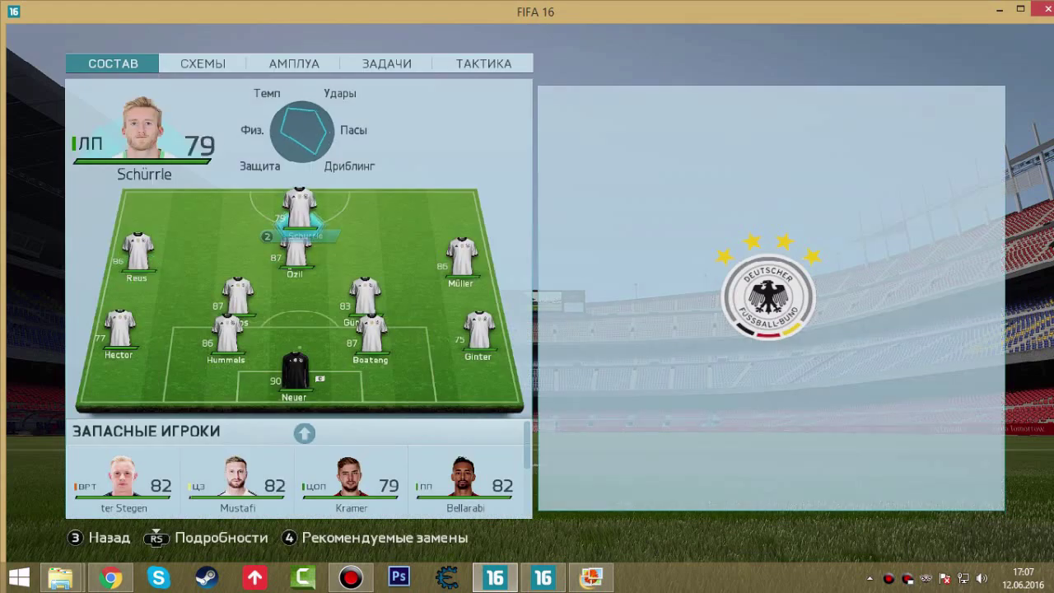
pyautogui.press('Right')
pyautogui.press('Left')
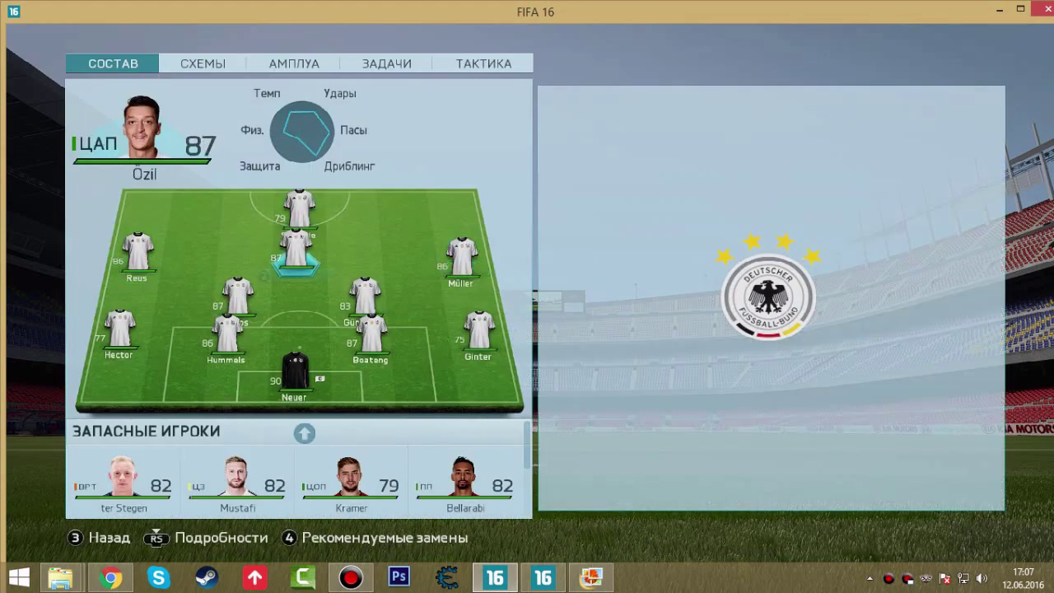
pyautogui.press('Down')
pyautogui.press('Right')
pyautogui.press('Left')
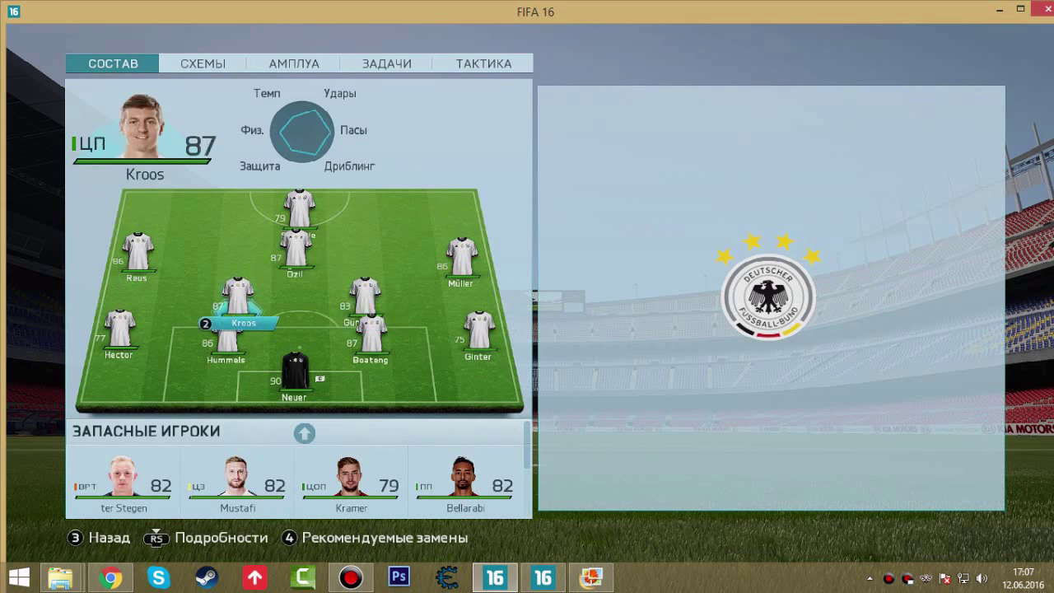
# Check the minifaces of Germany's defenders, including centre-backs Hummels and Boateng
pyautogui.press('Right')
pyautogui.press('Left')
pyautogui.press('Down')
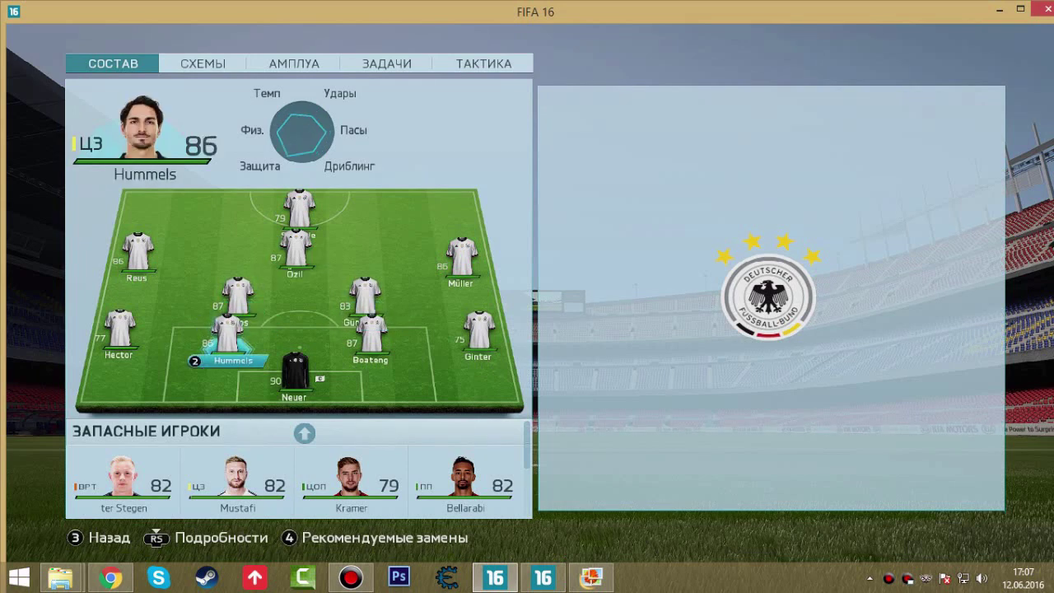
pyautogui.press('Left')
pyautogui.press('Right')
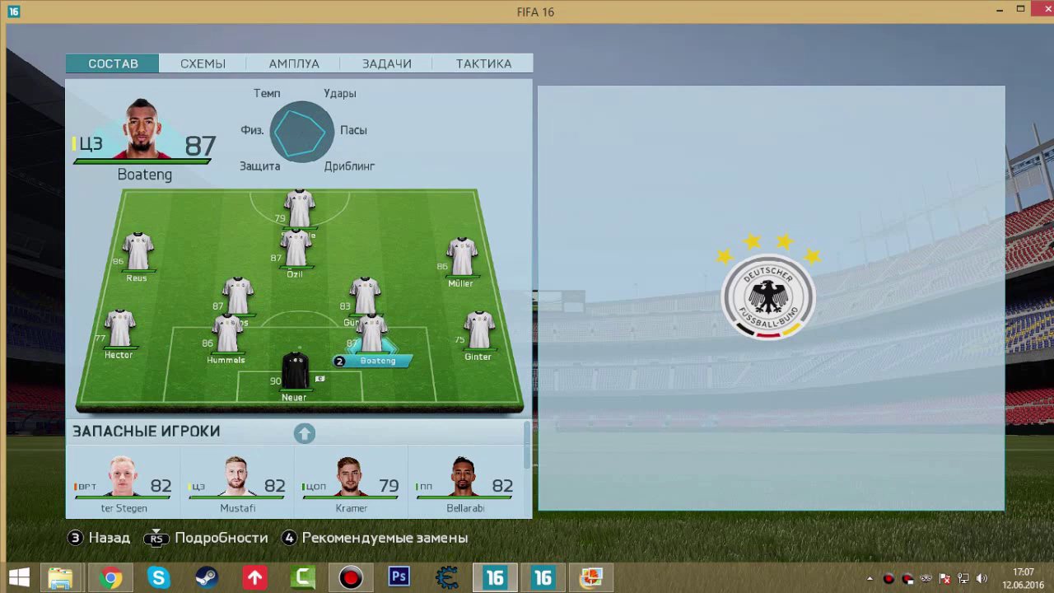
pyautogui.press('Right')
pyautogui.press('Left')
# Go down to Germany's substitutes and check the minifaces of ter Stegen, Mustafi and Schweinsteiger
pyautogui.press('Down')
pyautogui.press('Down')
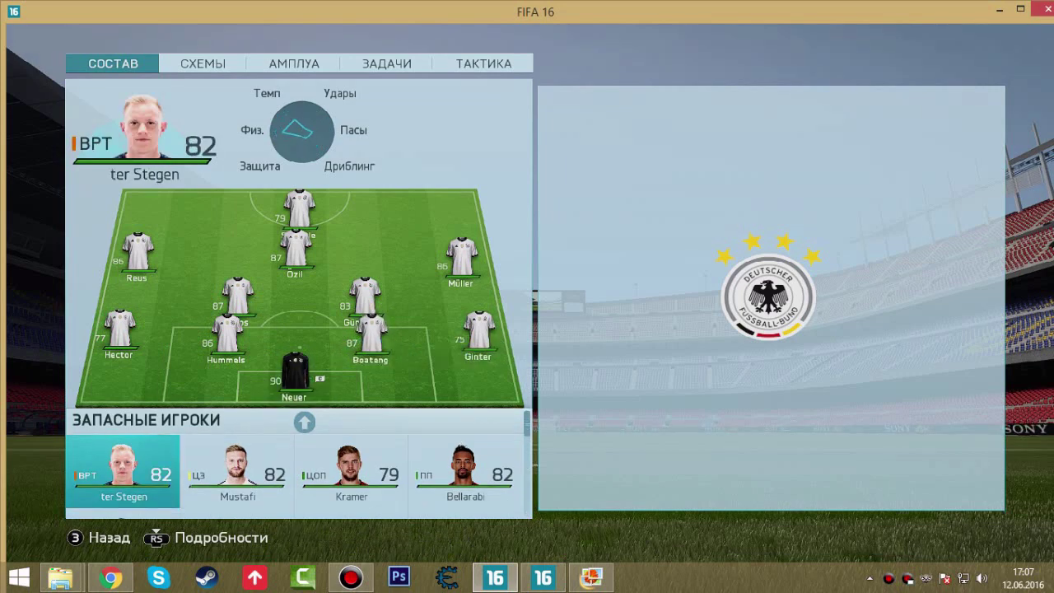
pyautogui.press('Right')
pyautogui.press('Left')
pyautogui.press('Right')
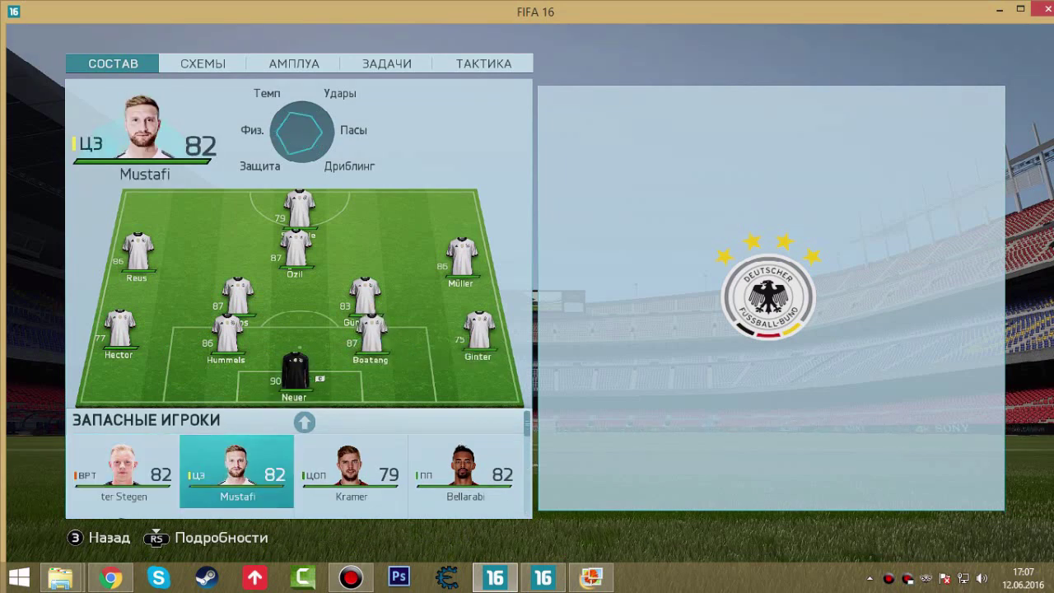
pyautogui.press('Right')
pyautogui.press('Left')
pyautogui.press('Right')
pyautogui.press('Down')
pyautogui.press('Left')
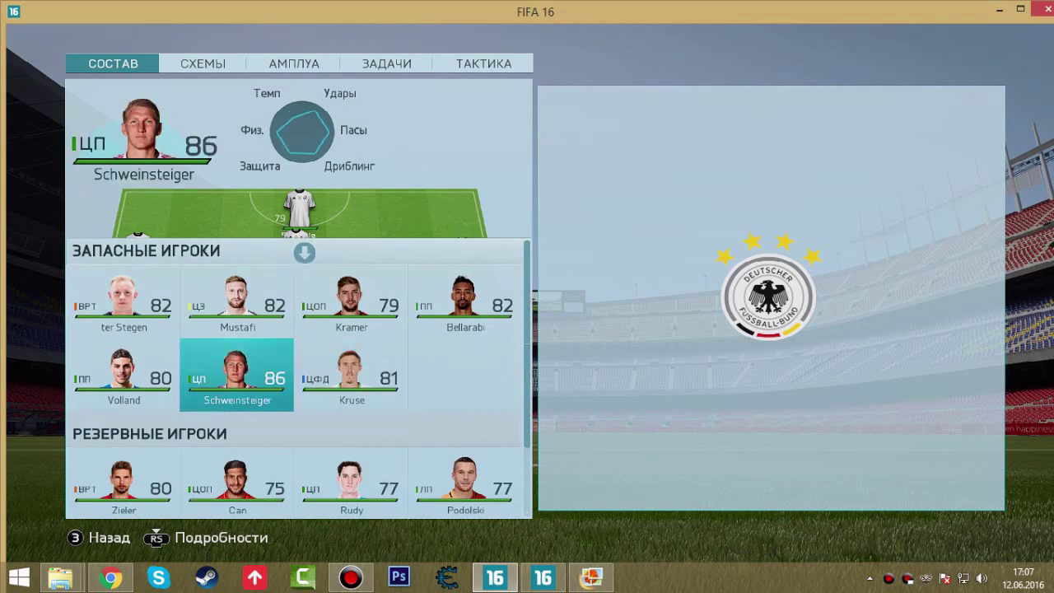
# Examine the minifaces of Germany's reserves Can, Götze and Rudy
pyautogui.press('Down')
pyautogui.press('Down')
pyautogui.press('Up')
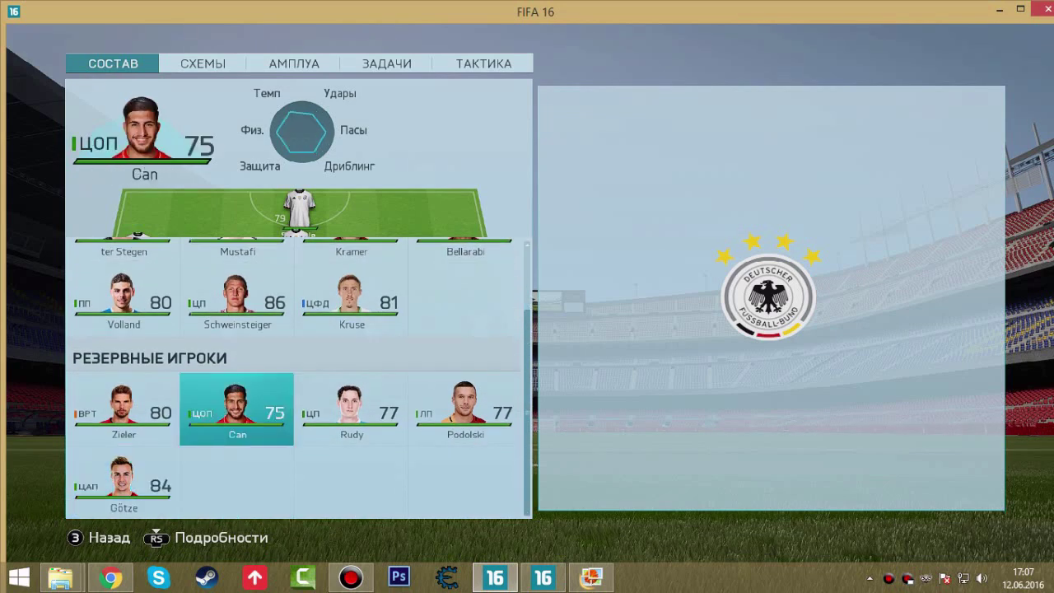
pyautogui.press('Right')
pyautogui.press('Right')
pyautogui.press('Down')
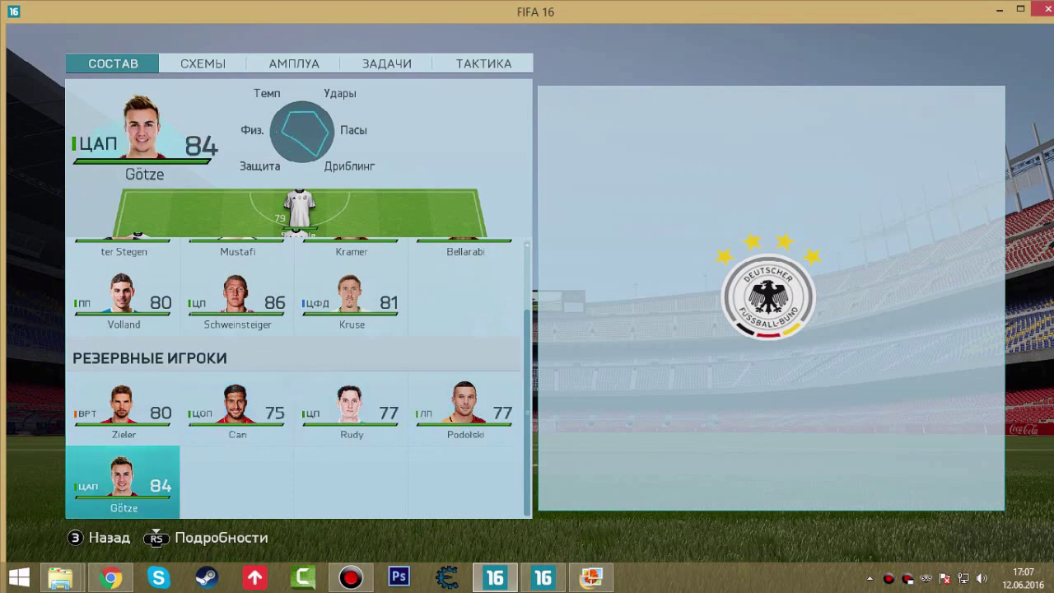
pyautogui.press('Up')
pyautogui.press('Right')
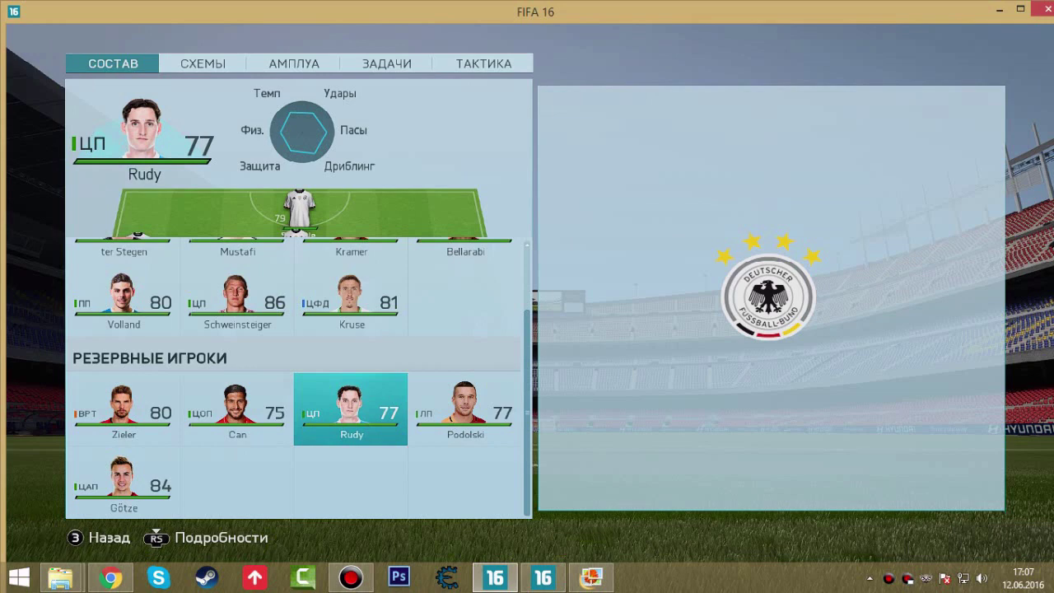
# Return to Germany's starting line-up and recheck the minifaces of Schürrle and Özil
pyautogui.press('Up')
pyautogui.press('Up')
pyautogui.press('Up')
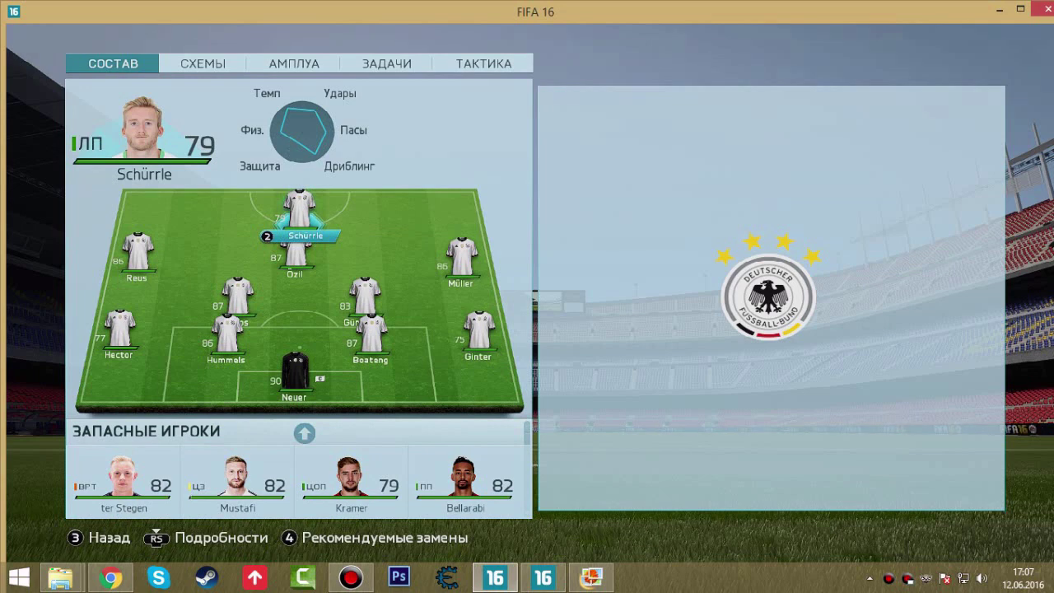
pyautogui.press('Return')
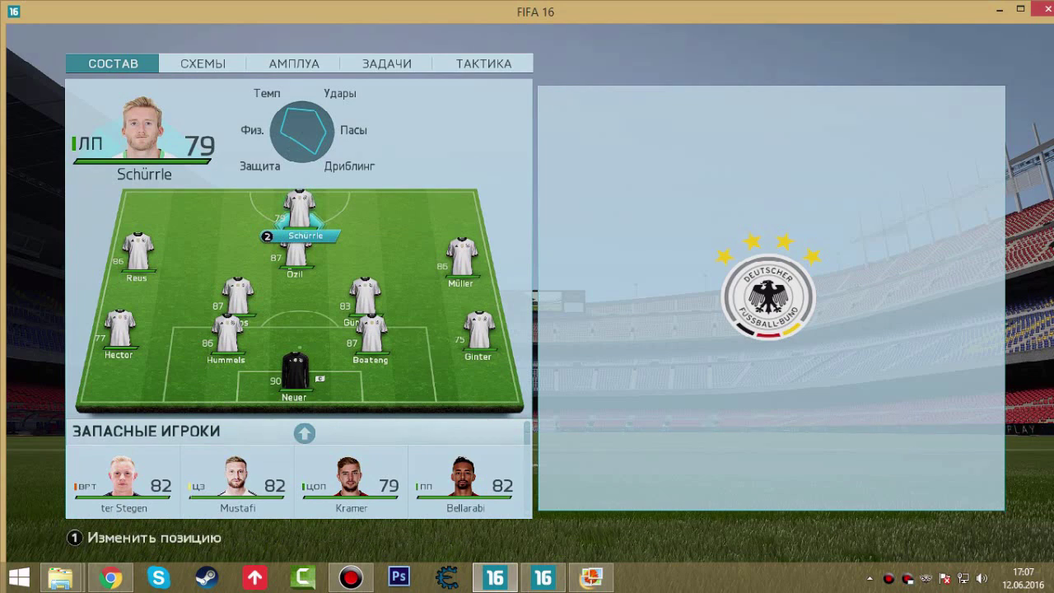
pyautogui.press('Escape')
pyautogui.press('Down')
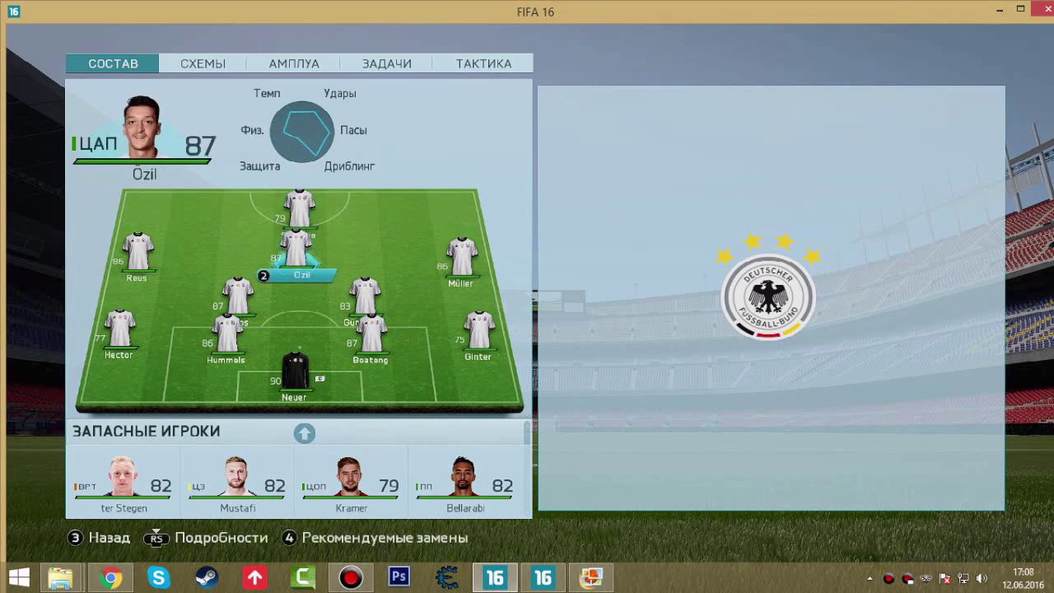
pyautogui.press('Return')
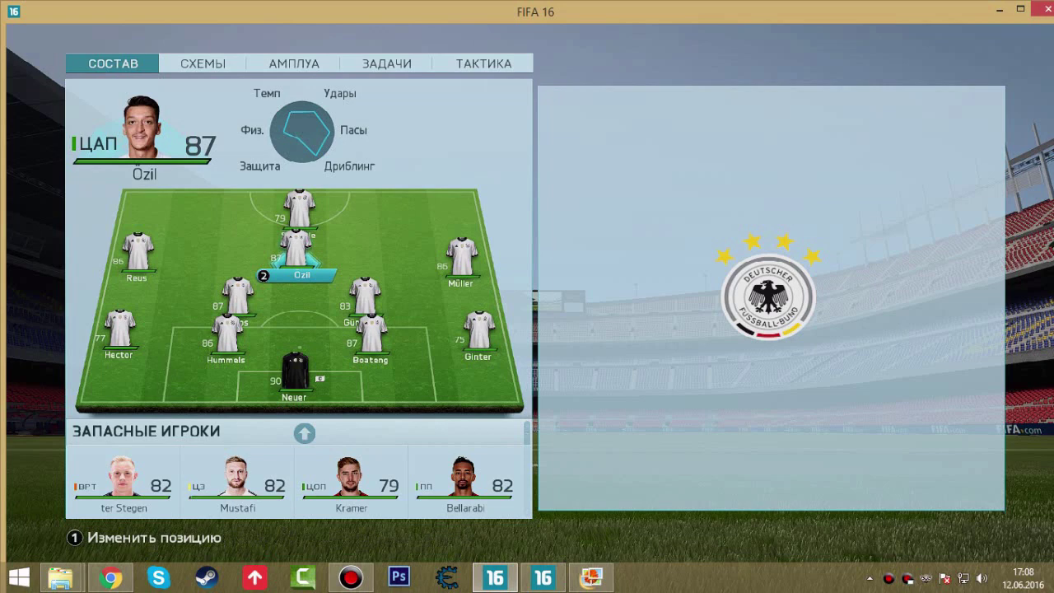
pyautogui.press('Escape')
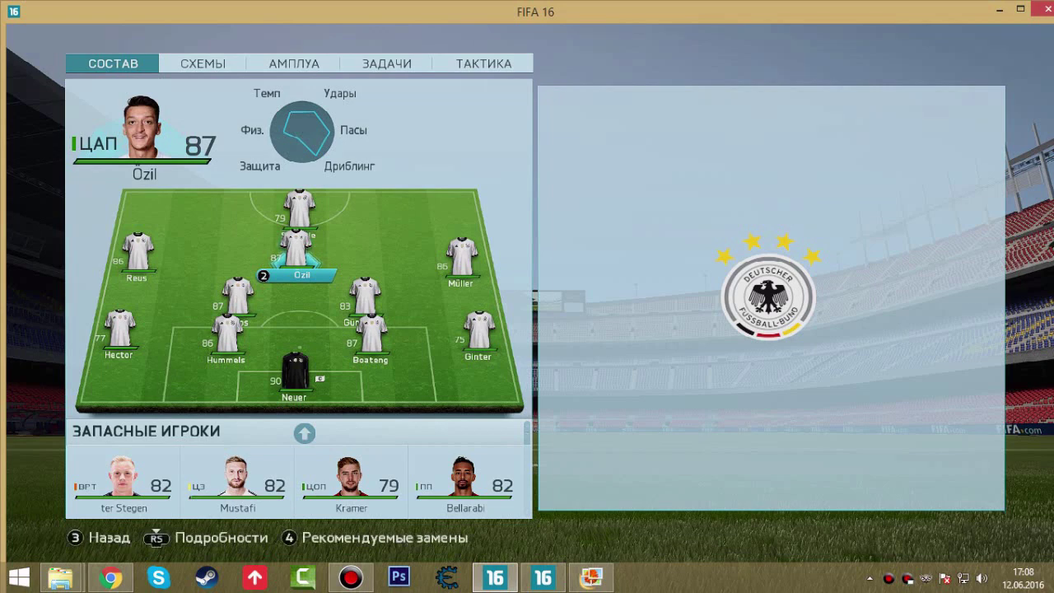
# View Schürrle's miniface once more, then exit the Germany squad and the national team selection
pyautogui.press('Left')
pyautogui.press('Up')
pyautogui.press('Down')
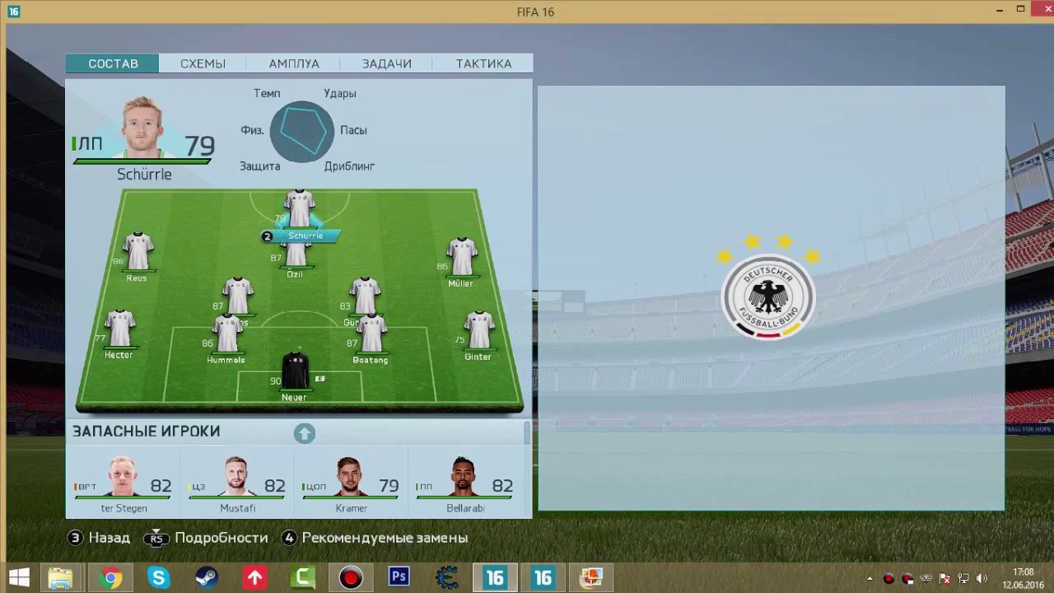
pyautogui.press('Down')
pyautogui.press('Escape')
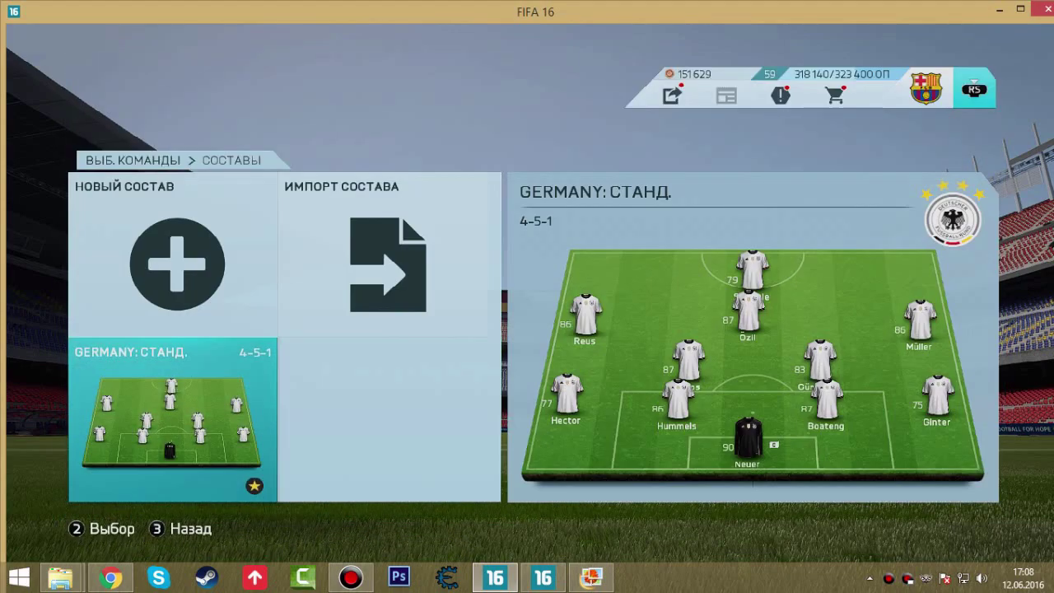
pyautogui.press('Escape')
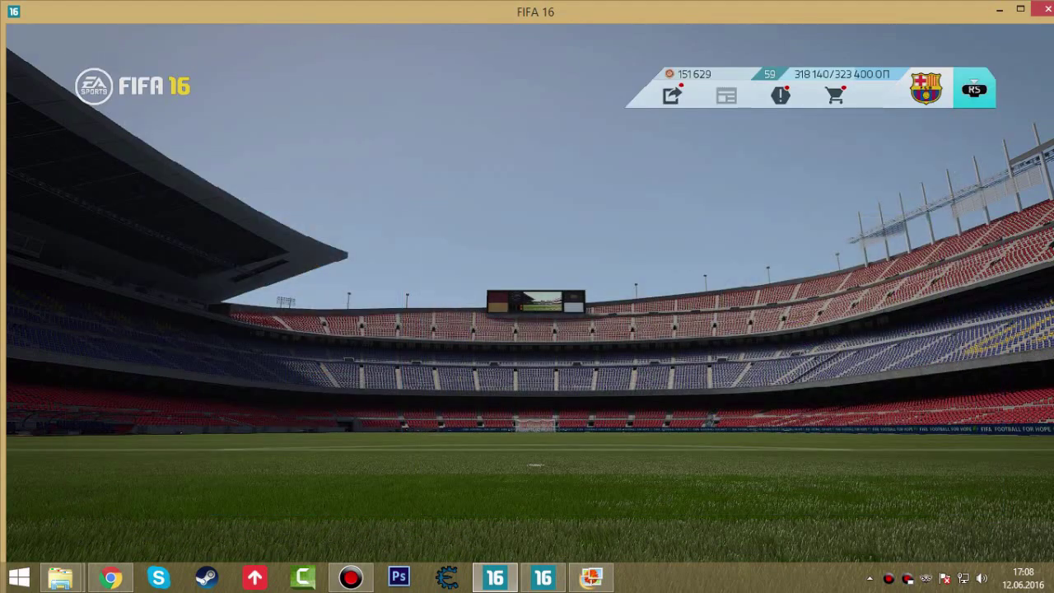
pyautogui.press('Up')
pyautogui.press('Left')
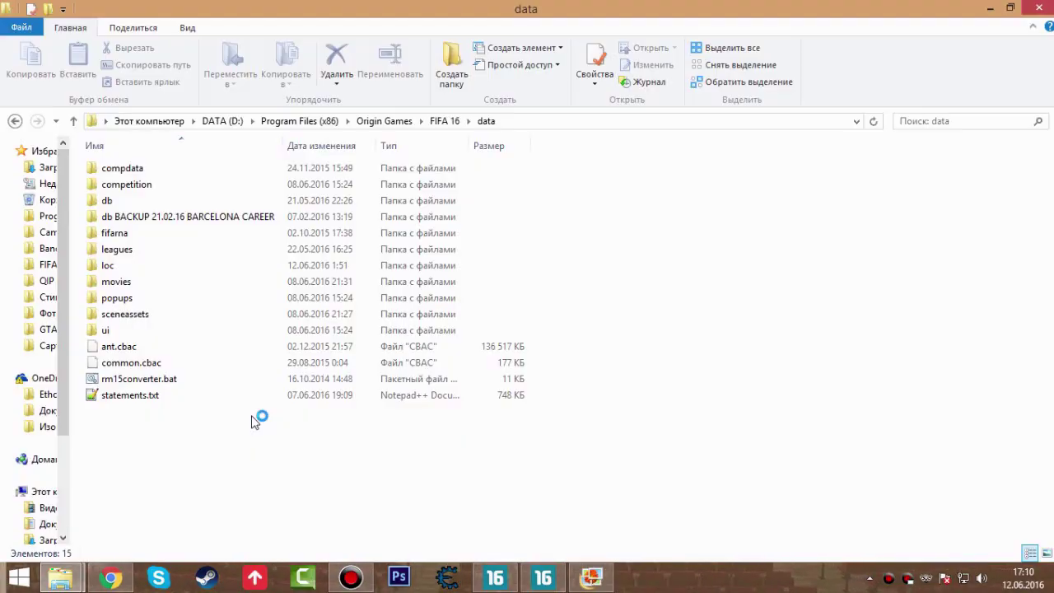